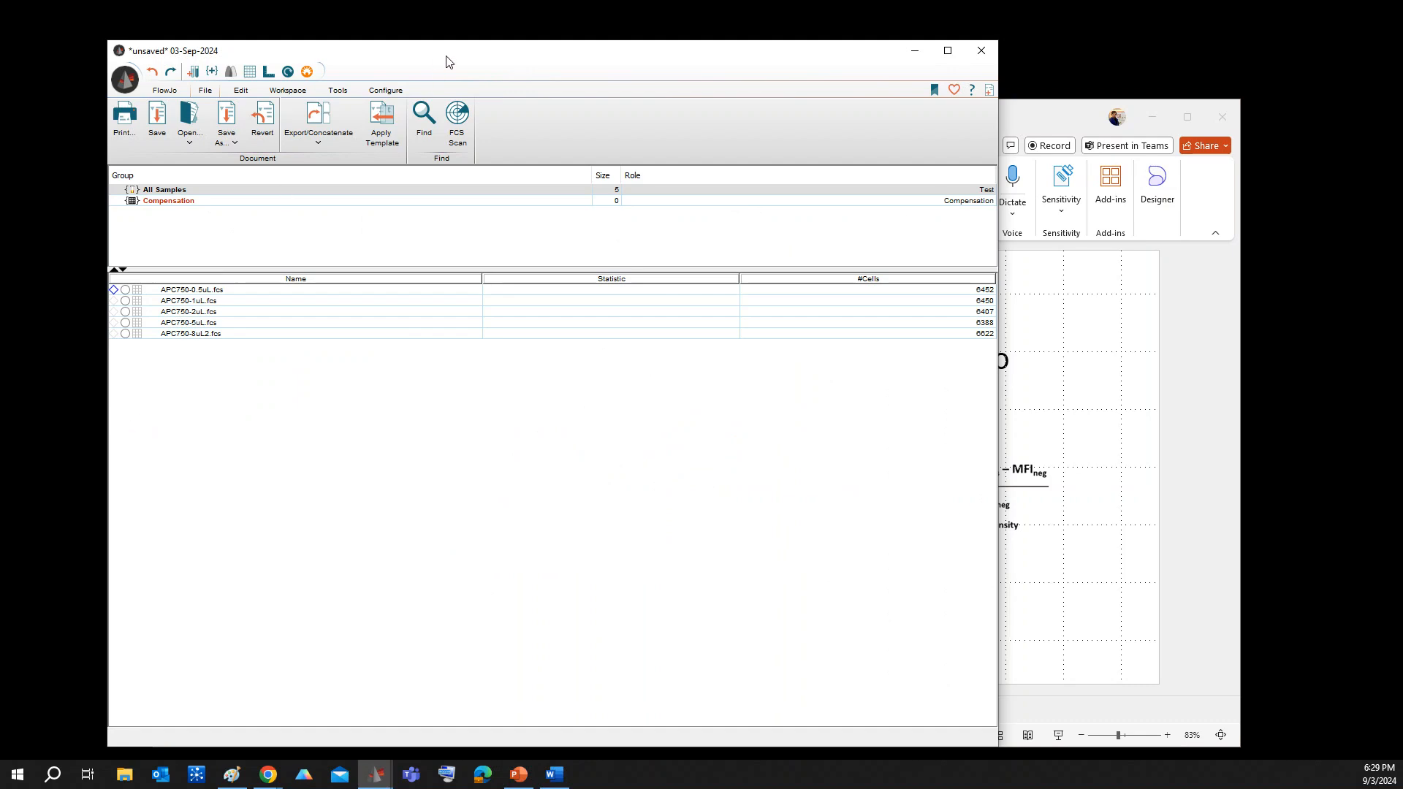
Plot the APC750-0.5uL.fcs sample and draw a polygon gate named Lymphocytes around the main cluster, with its label above the gate
{"action": "left_click_drag", "start_coordinate": [448, 65], "coordinate": [411, 54]}
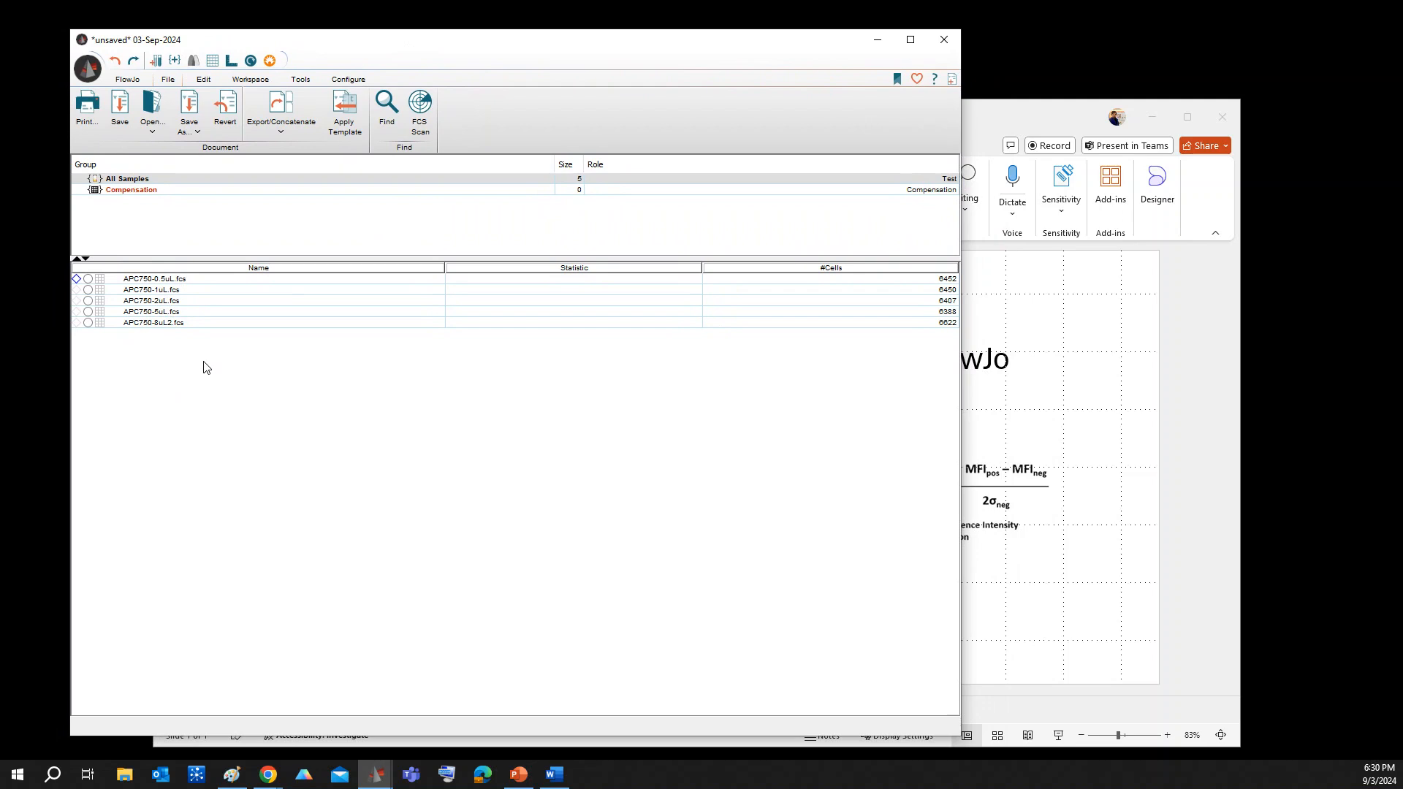
{"action": "double_click", "coordinate": [167, 284]}
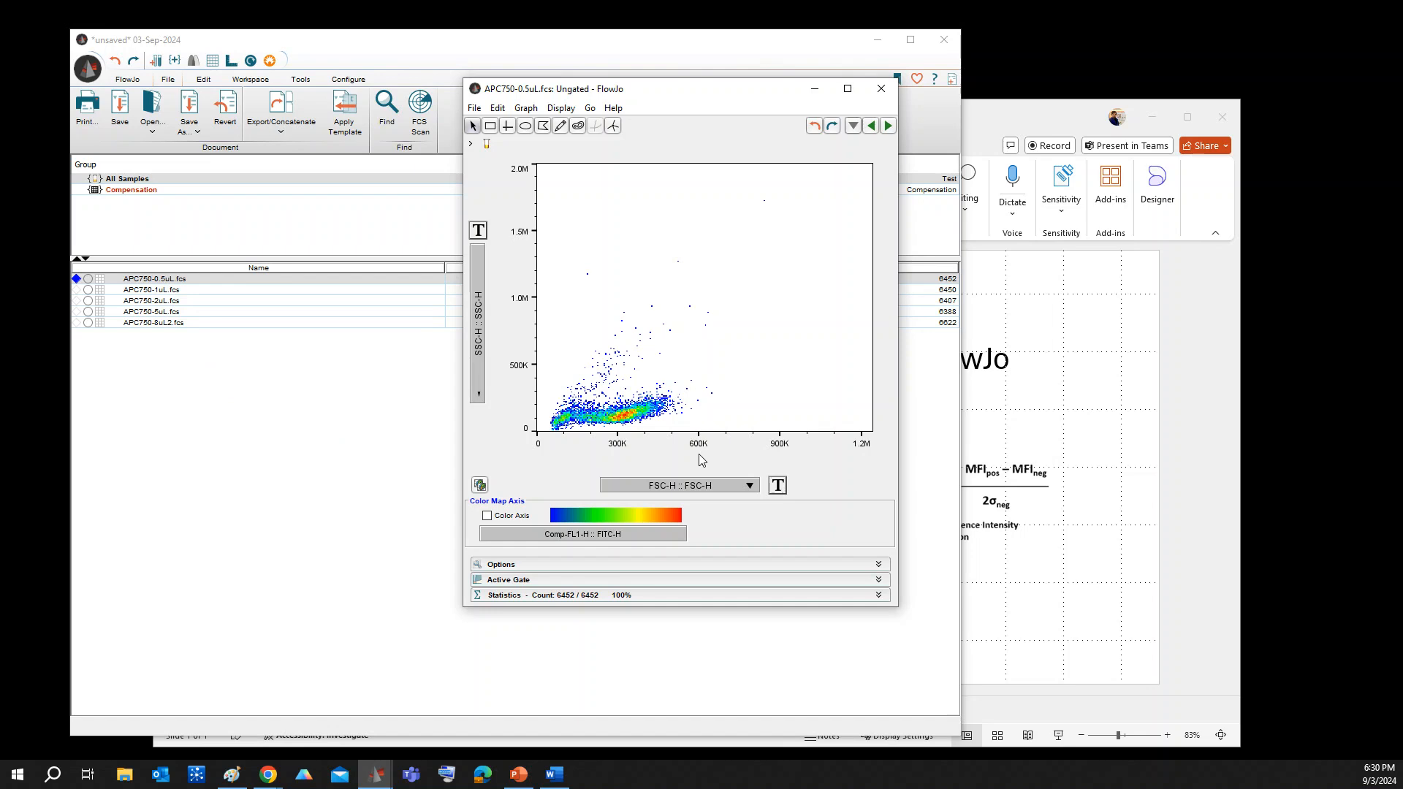
{"action": "left_click", "coordinate": [544, 126]}
{"action": "left_click", "coordinate": [580, 425]}
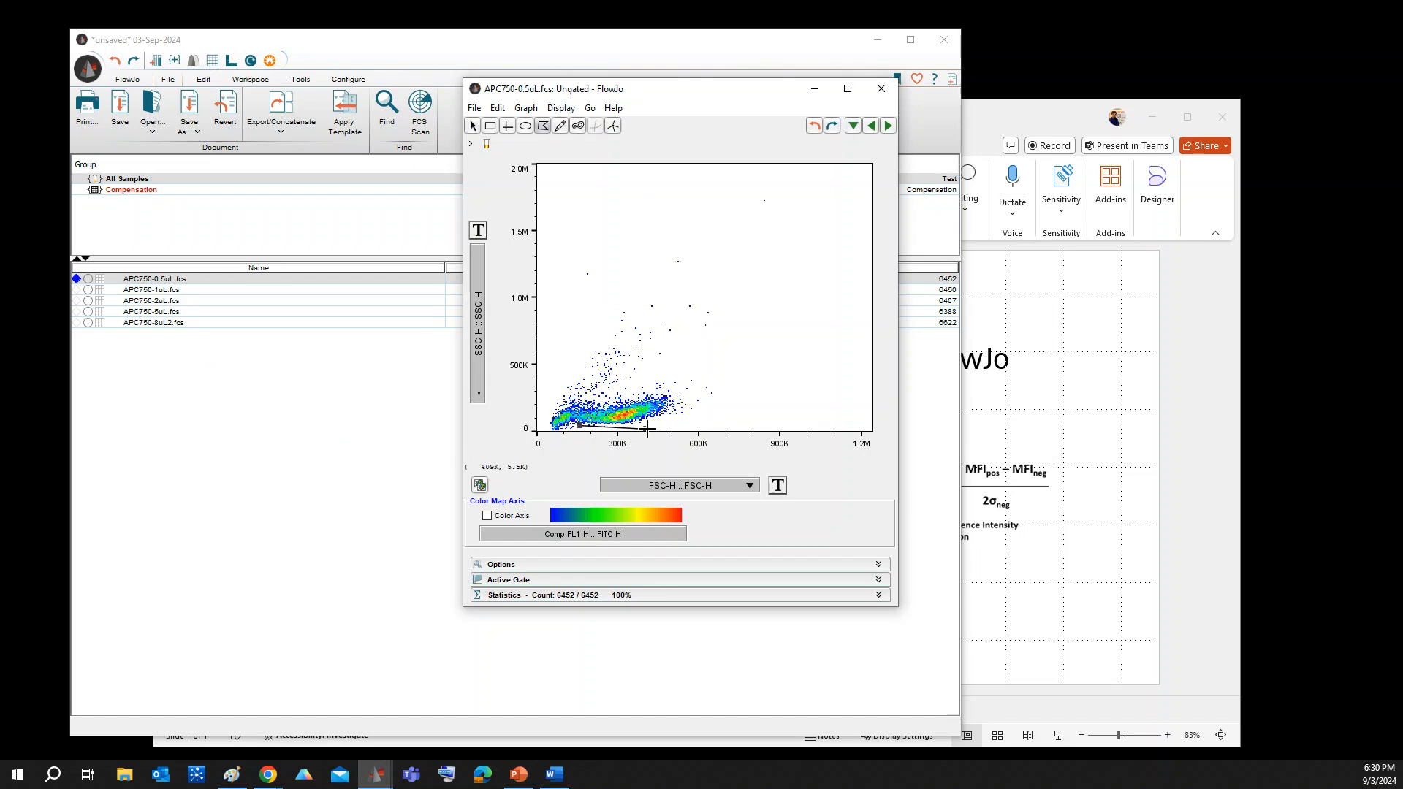
{"action": "left_click", "coordinate": [681, 404]}
{"action": "left_click", "coordinate": [676, 382]}
{"action": "left_click", "coordinate": [620, 390]}
{"action": "double_click", "coordinate": [596, 397]}
{"action": "key", "text": "Return"}
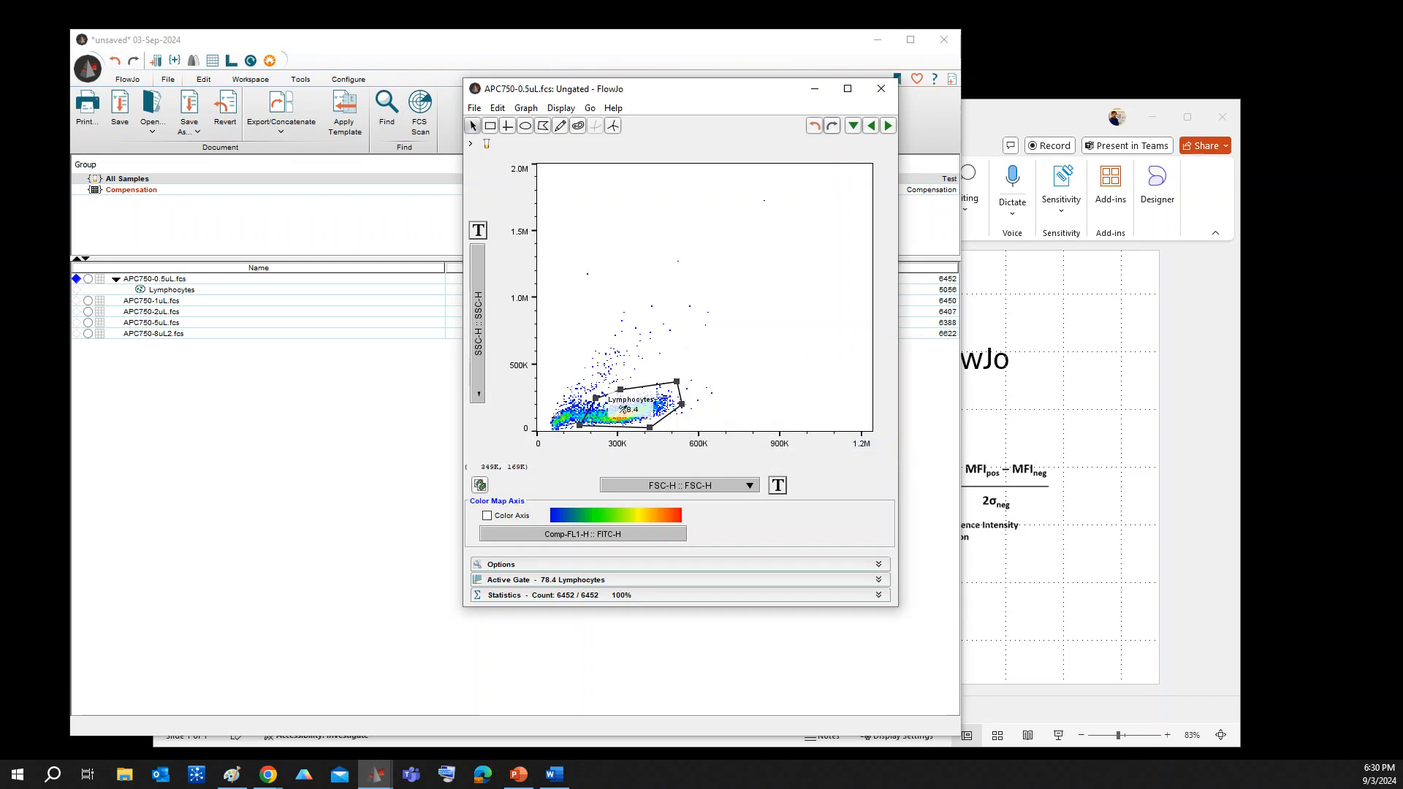
{"action": "left_click_drag", "start_coordinate": [628, 408], "coordinate": [625, 368]}
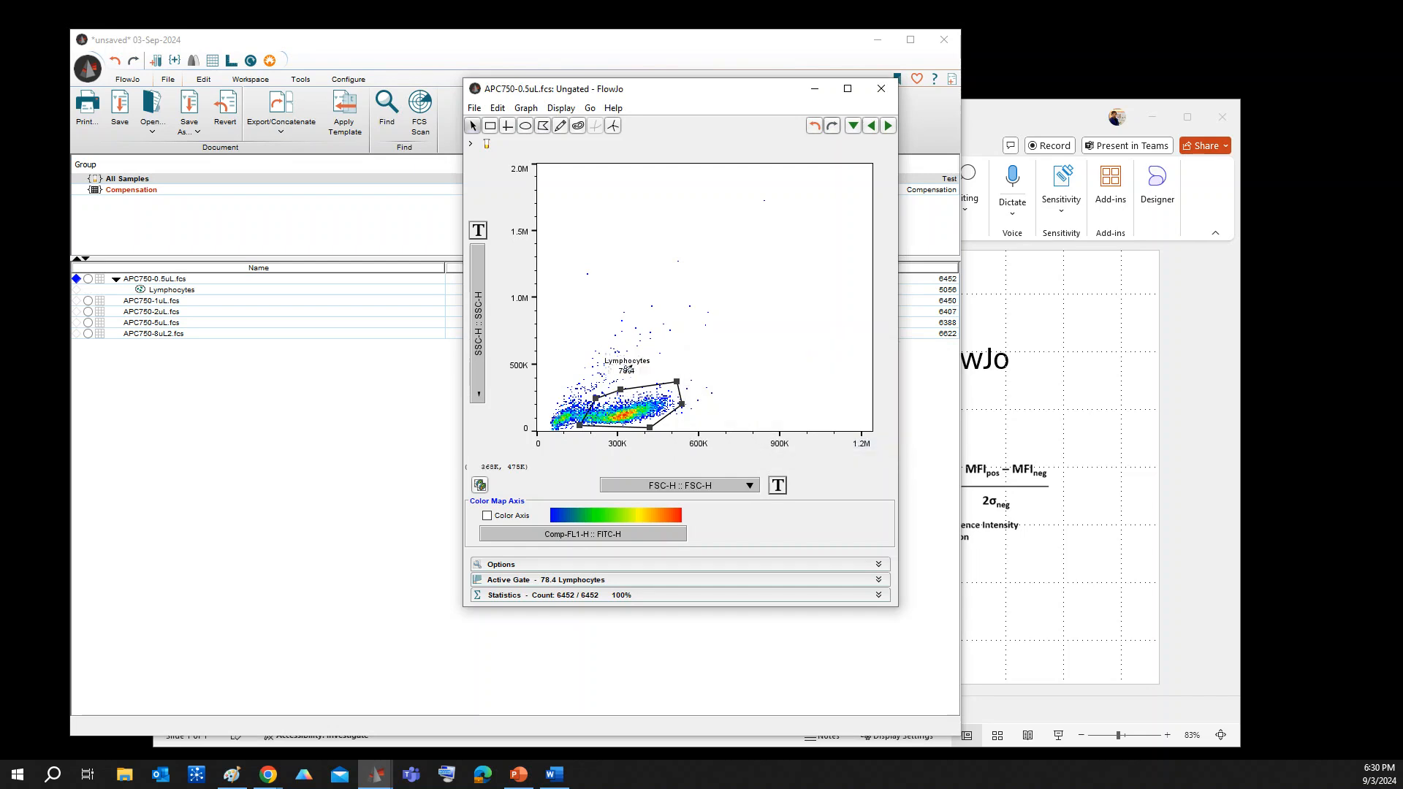
Open the gated Lymphocytes population in its own graph window and place it beside the ungated plot
{"action": "double_click", "coordinate": [657, 399]}
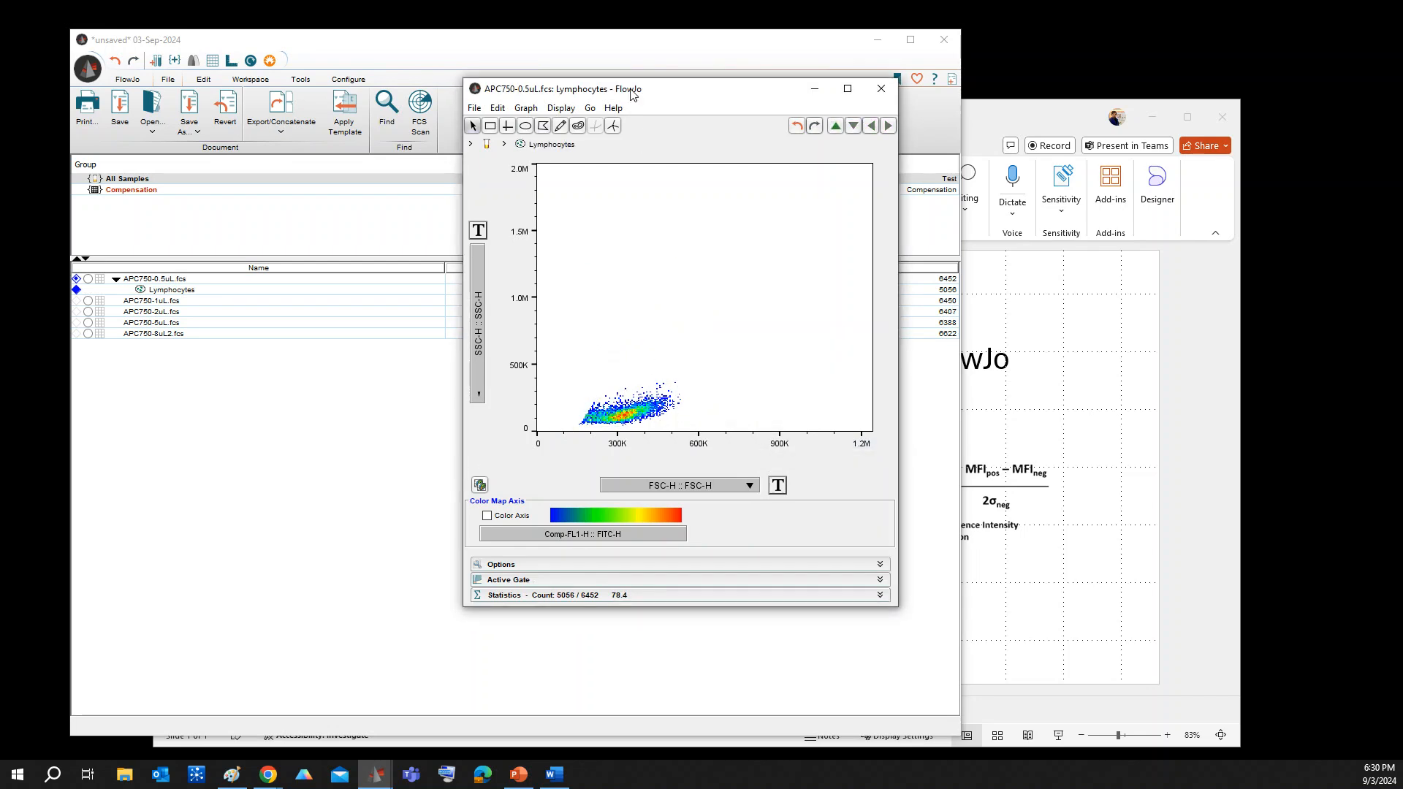
{"action": "left_click_drag", "start_coordinate": [634, 95], "coordinate": [916, 101]}
{"action": "left_click", "coordinate": [655, 116]}
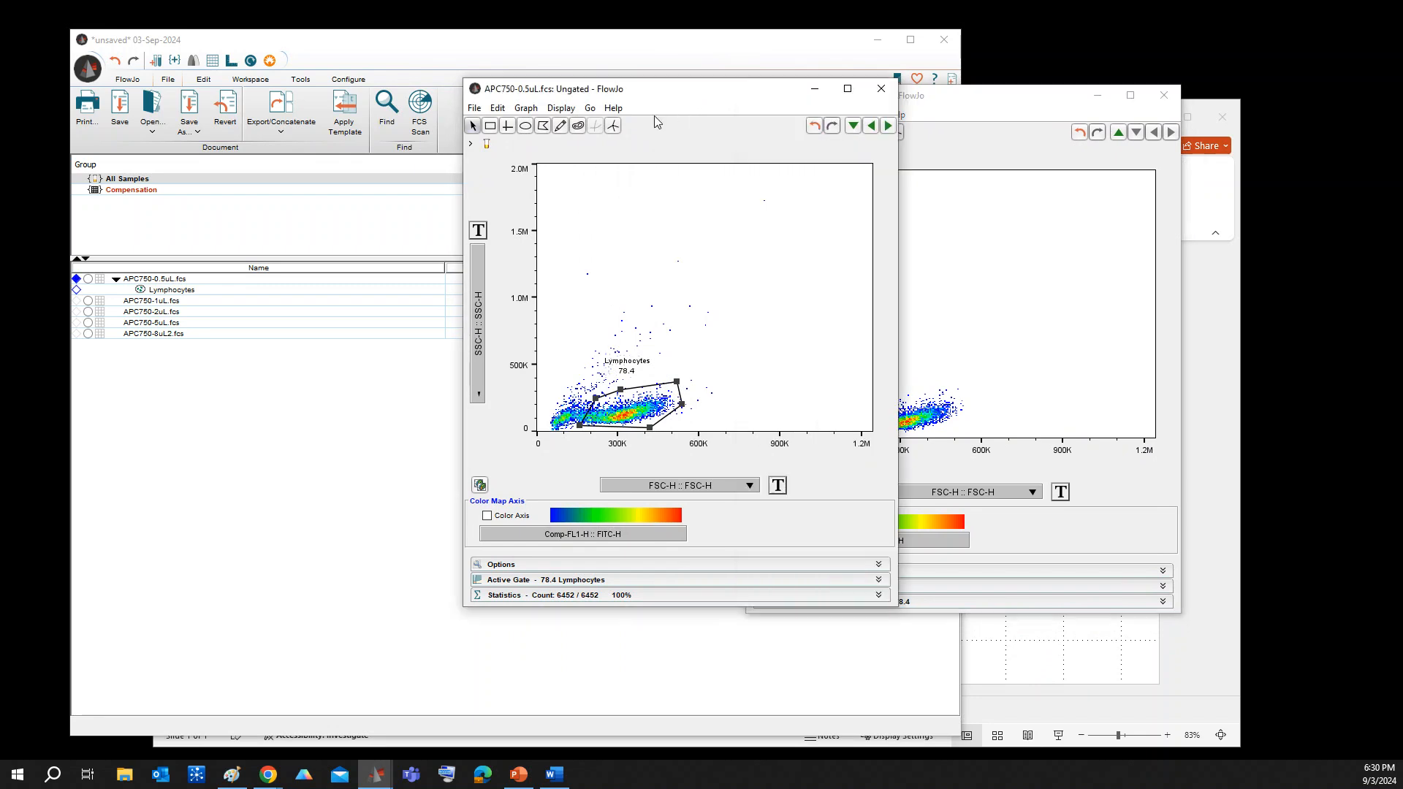
{"action": "left_click_drag", "start_coordinate": [683, 100], "coordinate": [469, 118]}
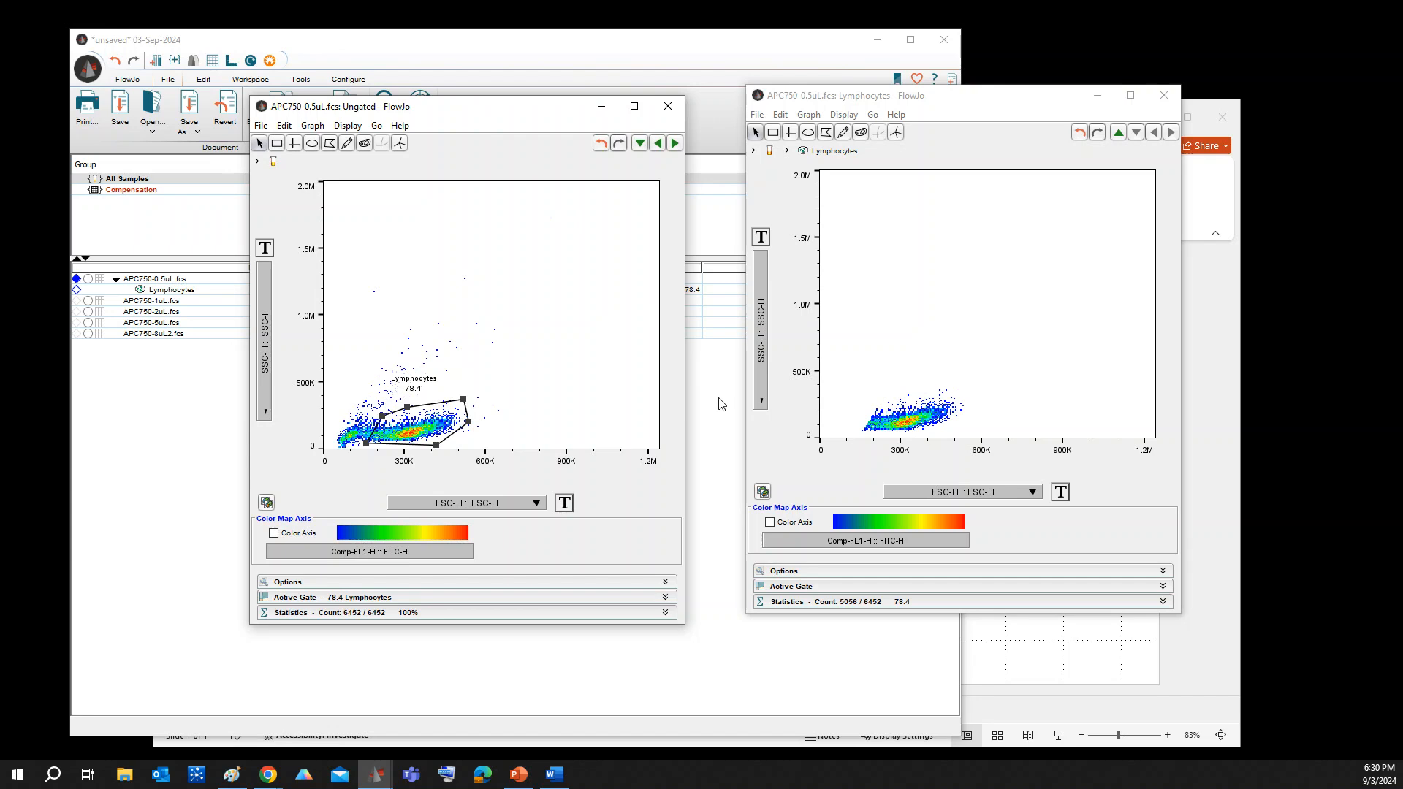
Set the Lymphocytes plot to show SSC-A on the Y axis and SSC-H on the X axis
{"action": "left_click", "coordinate": [761, 333]}
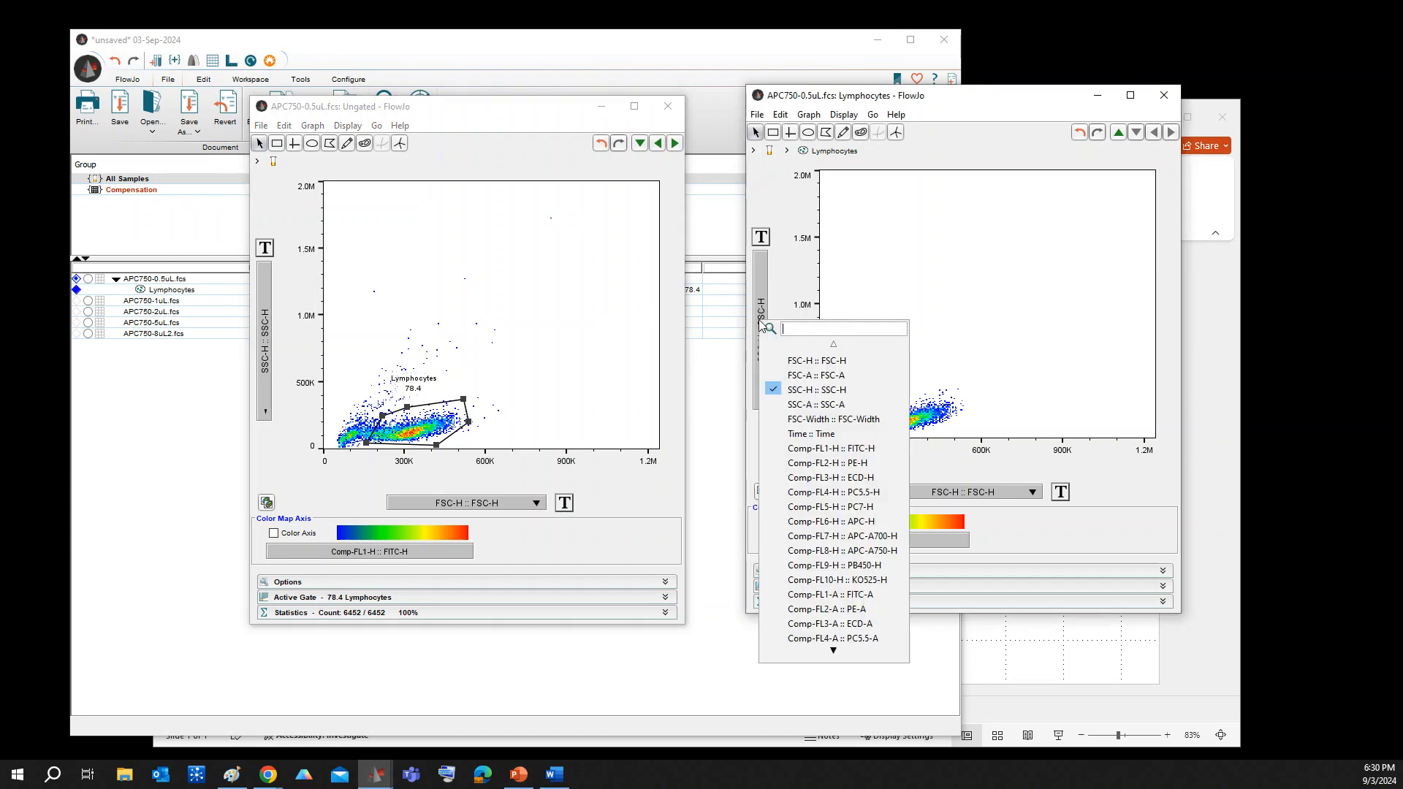
{"action": "left_click", "coordinate": [804, 404]}
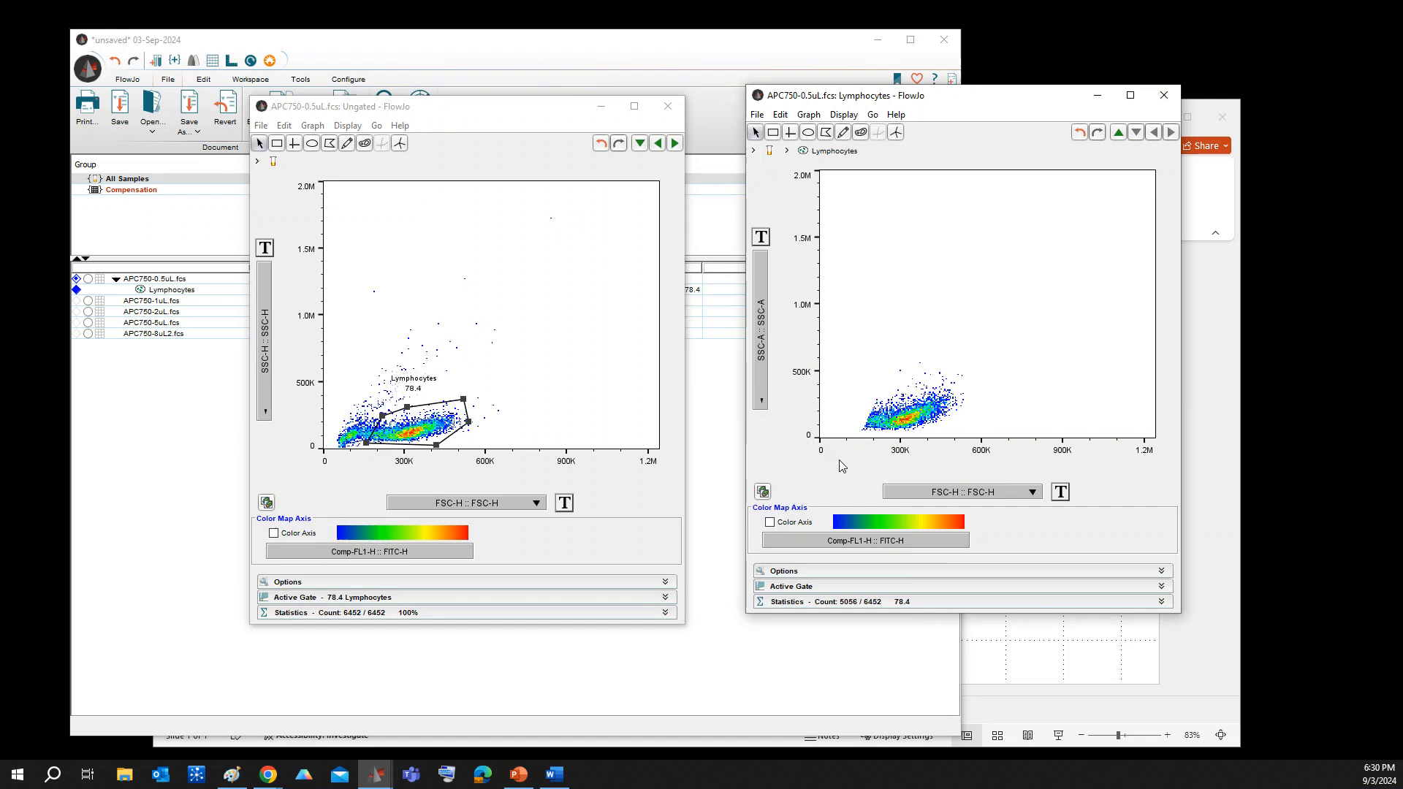
{"action": "left_click", "coordinate": [988, 492]}
{"action": "left_click", "coordinate": [1004, 515]}
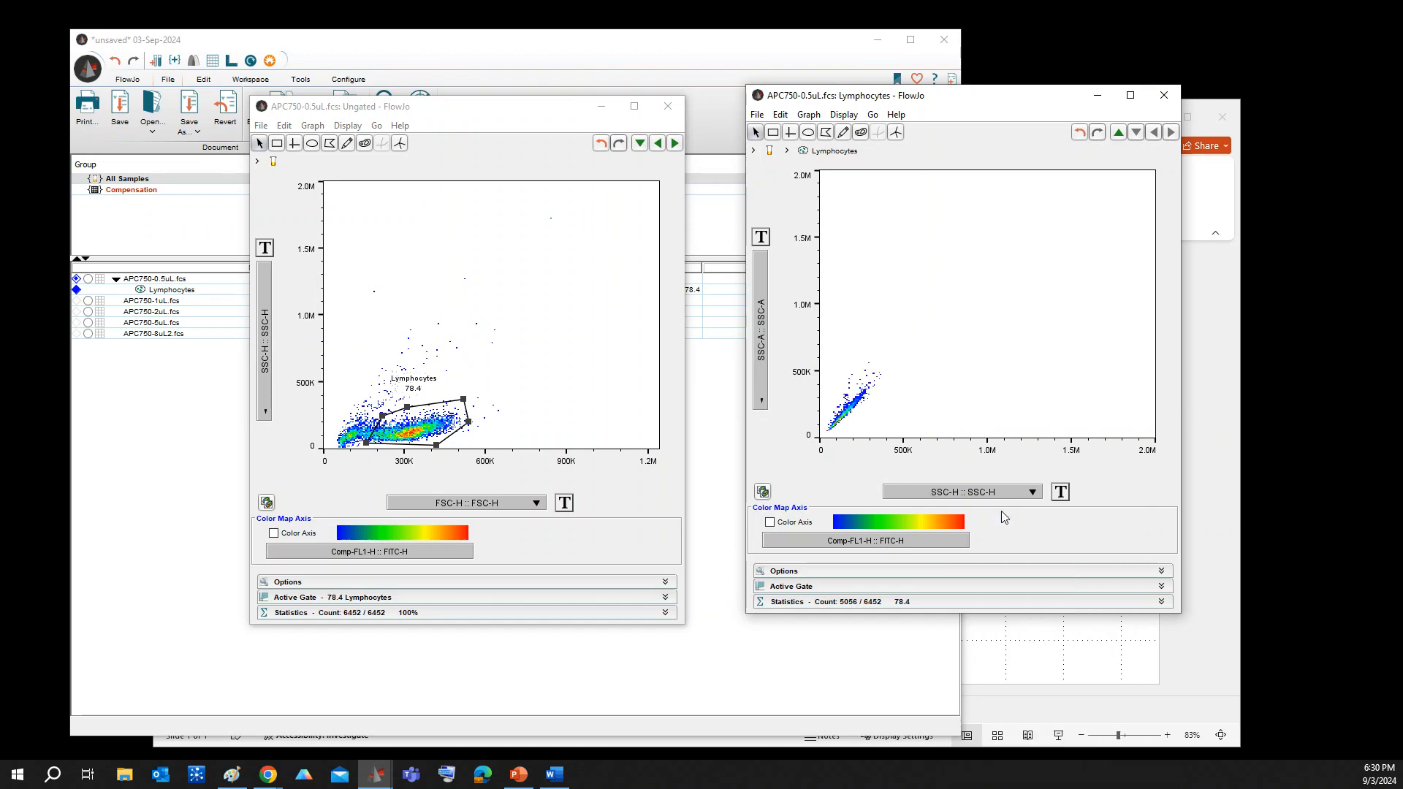
Draw a polygon gate named Single Cells around the diagonal population and move its label clear of the events
{"action": "left_click", "coordinate": [826, 132]}
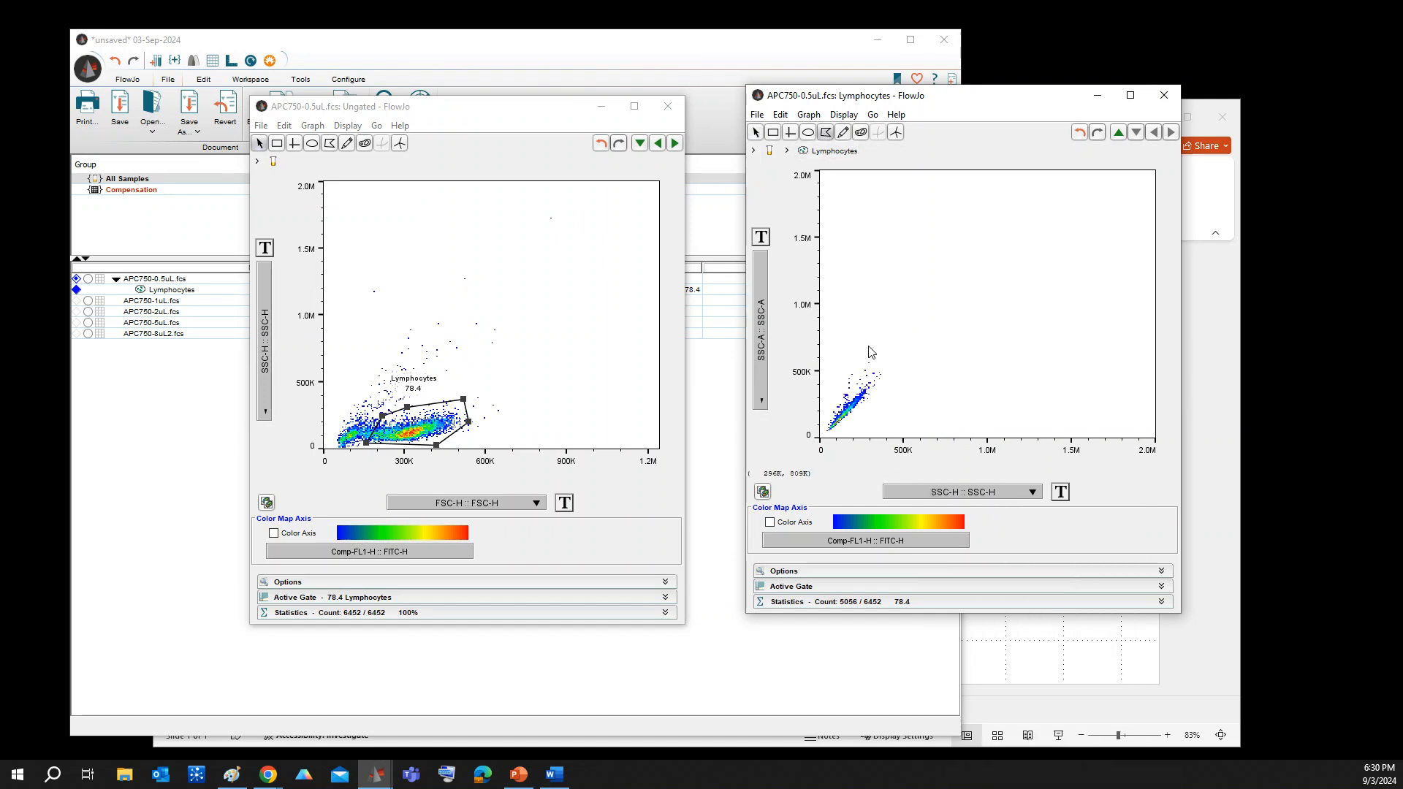
{"action": "left_click", "coordinate": [834, 433]}
{"action": "left_click", "coordinate": [869, 391]}
{"action": "left_click", "coordinate": [861, 386]}
{"action": "left_click", "coordinate": [831, 434]}
{"action": "key", "text": "Return"}
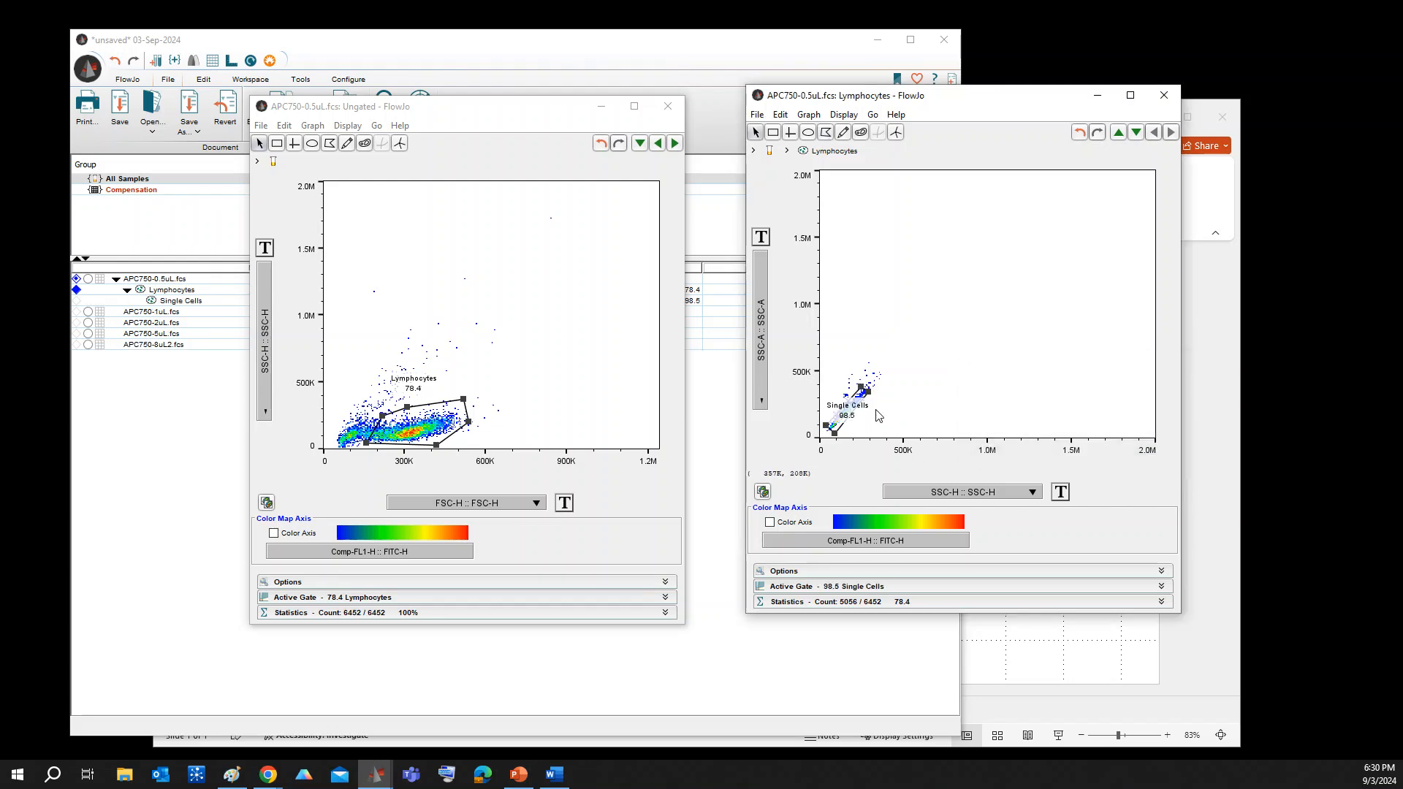
{"action": "left_click_drag", "start_coordinate": [858, 407], "coordinate": [869, 349]}
Copy the Lymphocytes gate and its Single Cells subgate from the 0.5uL sample to the whole All Samples group
{"action": "left_click", "coordinate": [182, 298]}
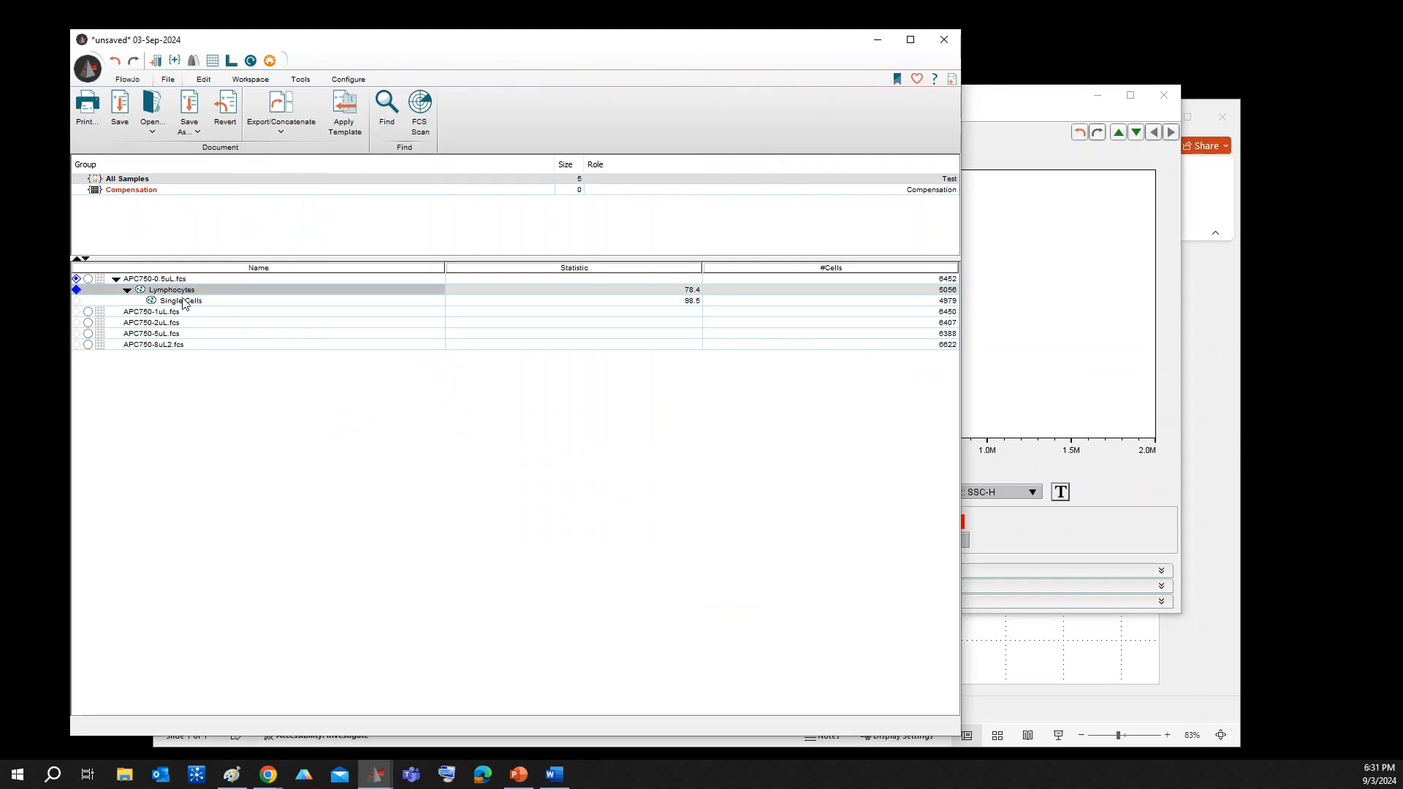
{"action": "left_click", "coordinate": [186, 302]}
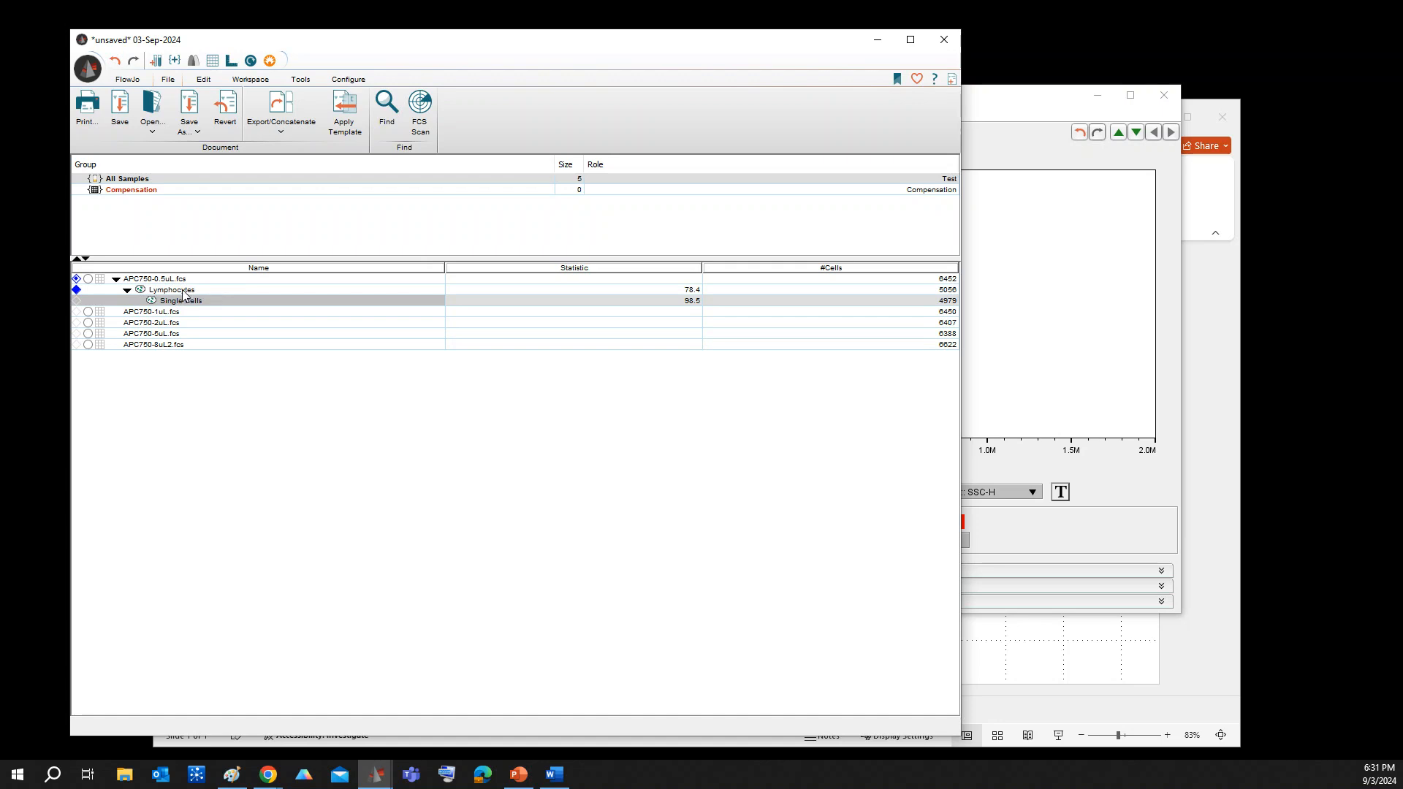
{"action": "left_click", "coordinate": [183, 290]}
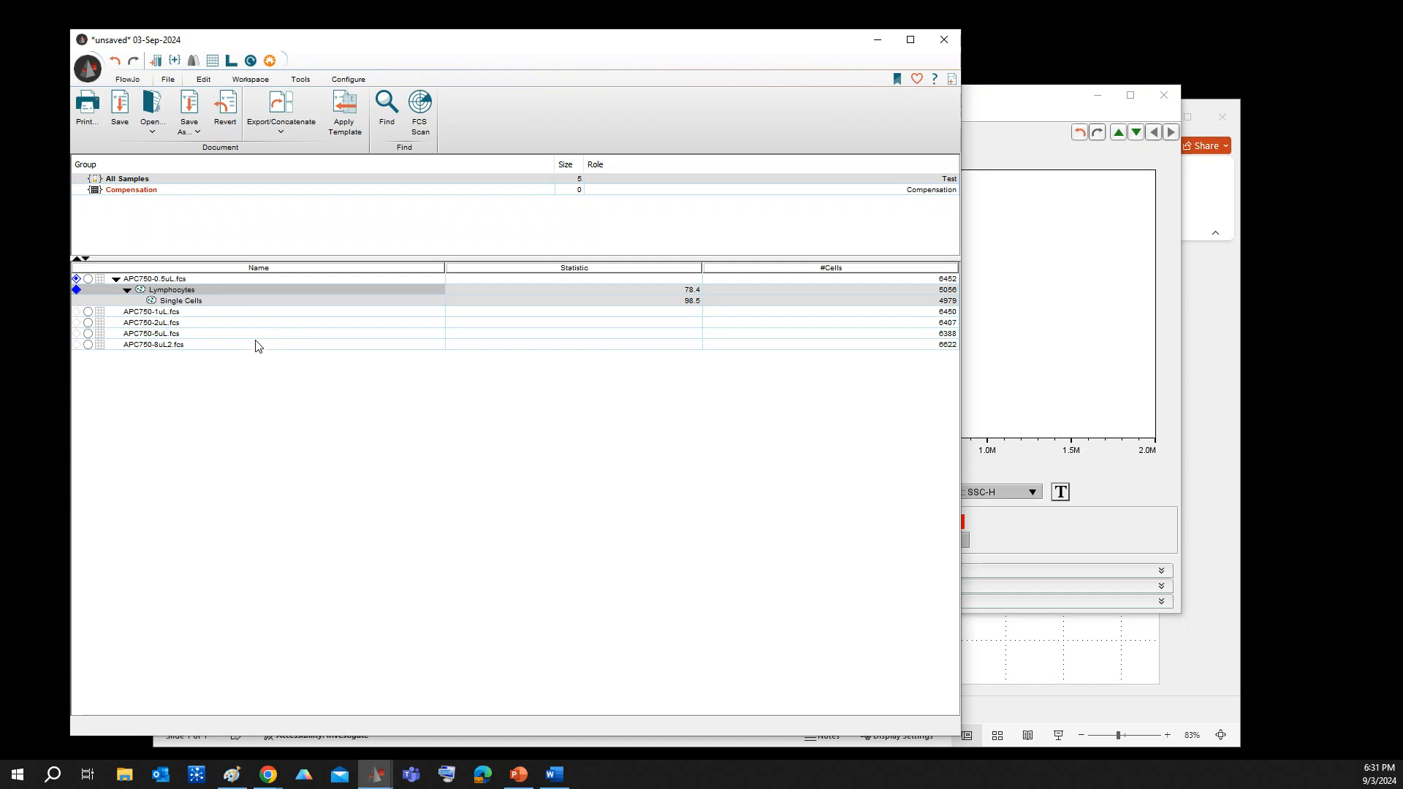
{"action": "right_click", "coordinate": [198, 291]}
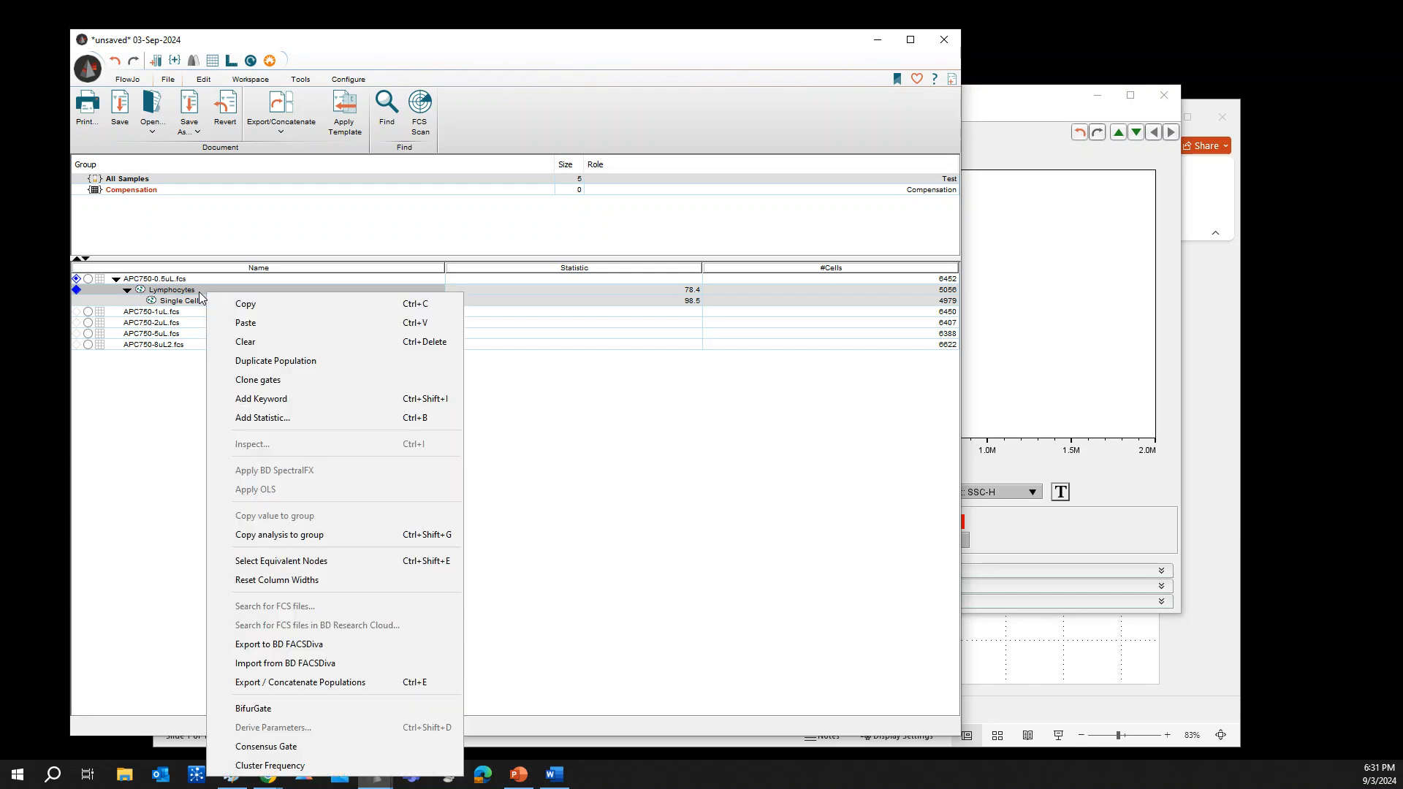
{"action": "left_click", "coordinate": [257, 539]}
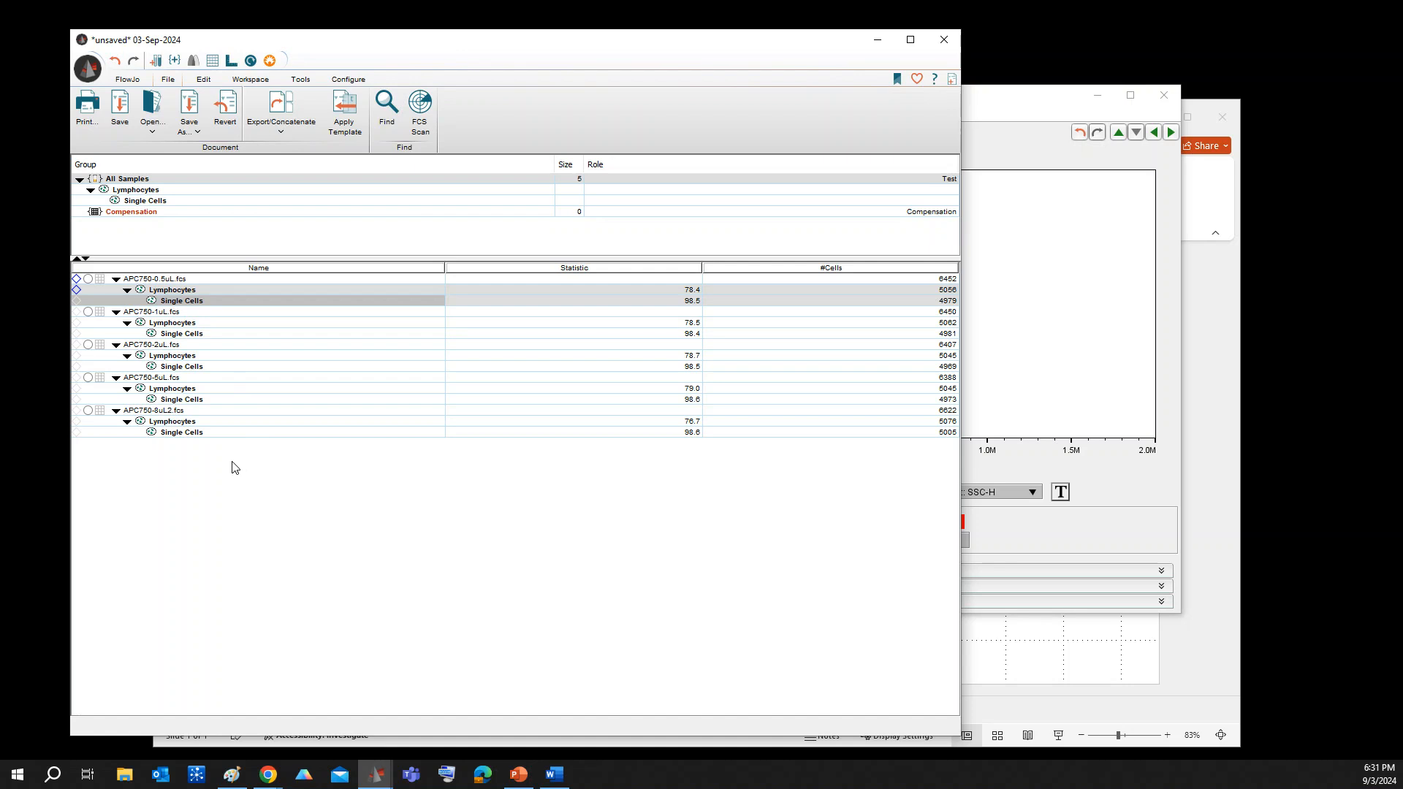
Select the equivalent Single Cells populations in all five samples, starting from the one in APC750-0.5uL.fcs
{"action": "left_click", "coordinate": [197, 334]}
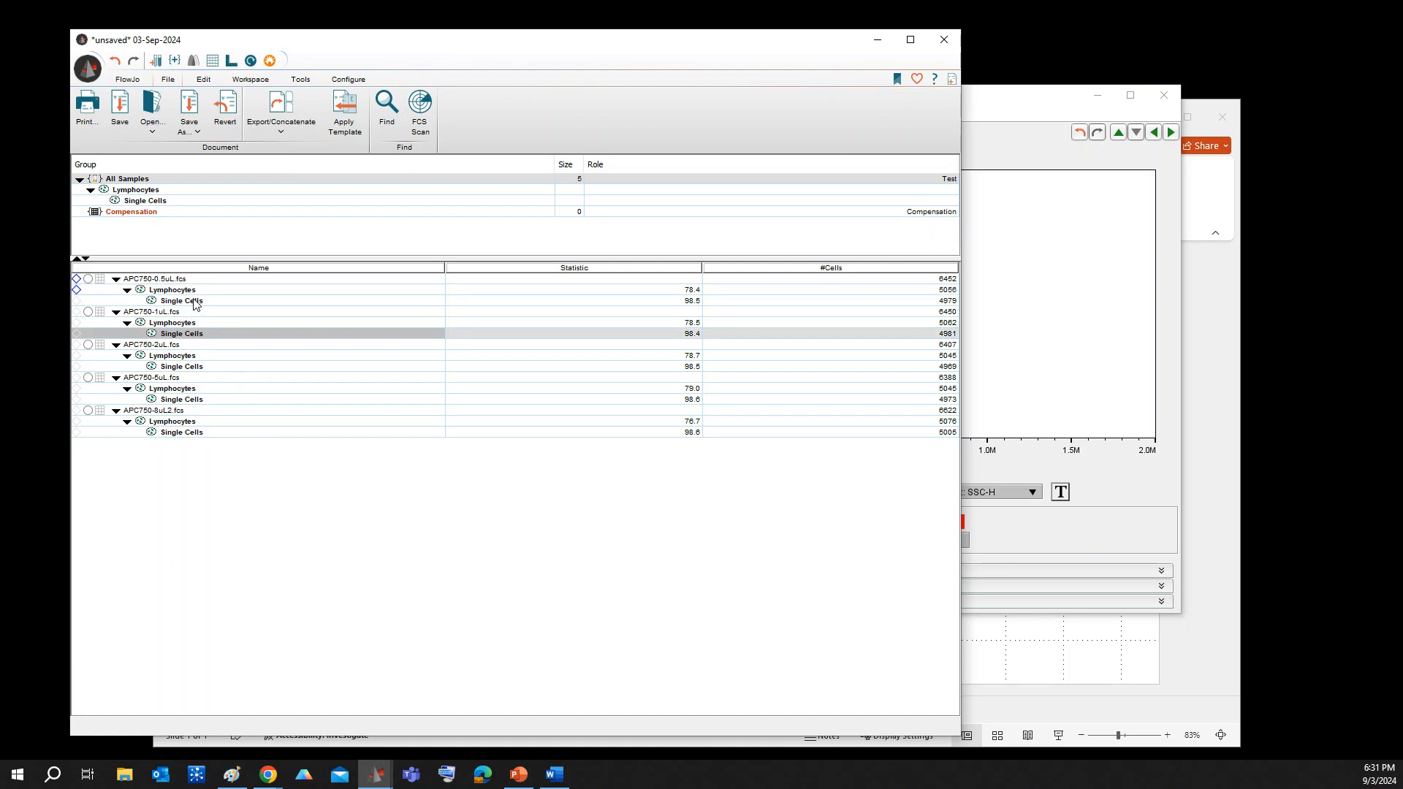
{"action": "left_click", "coordinate": [194, 301]}
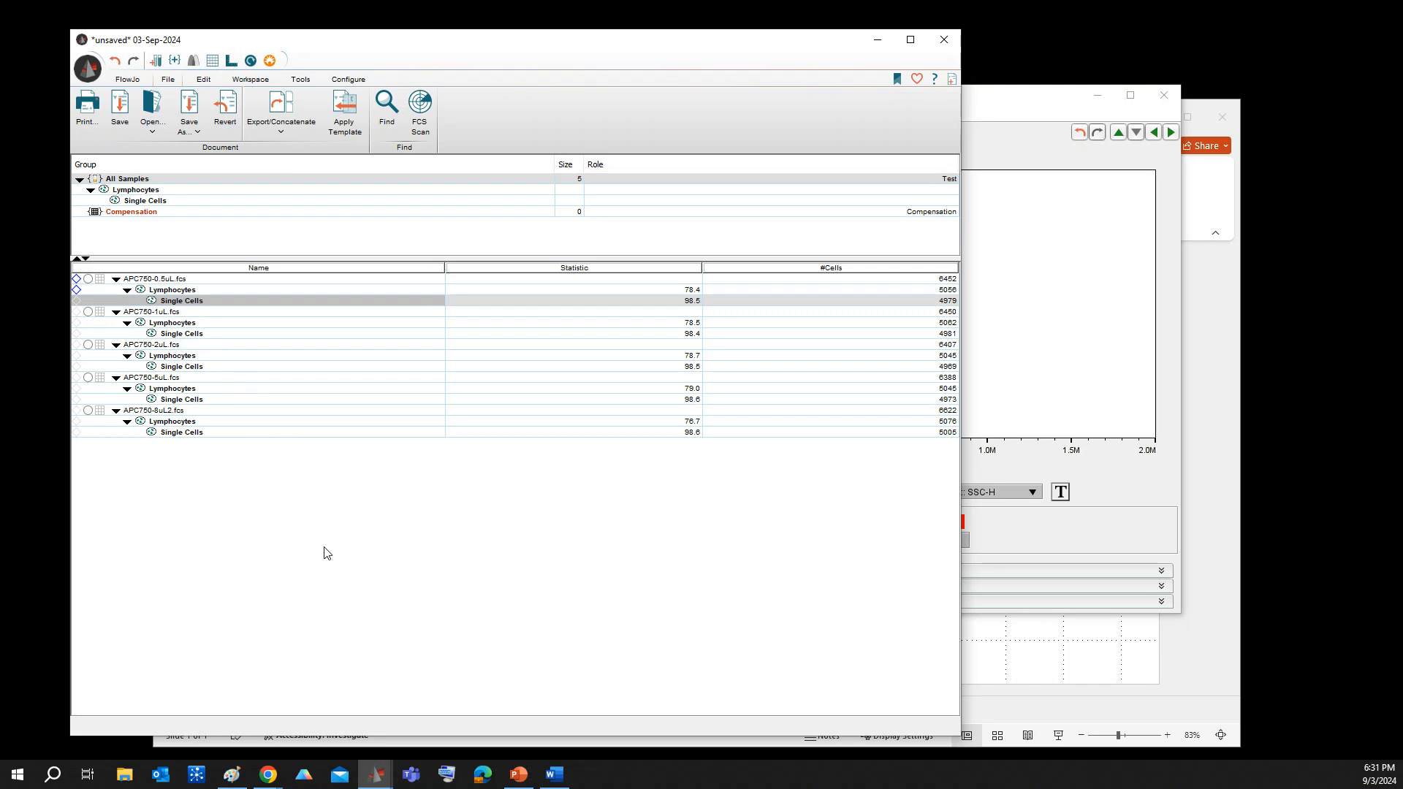
{"action": "key", "text": "ctrl+shift+e"}
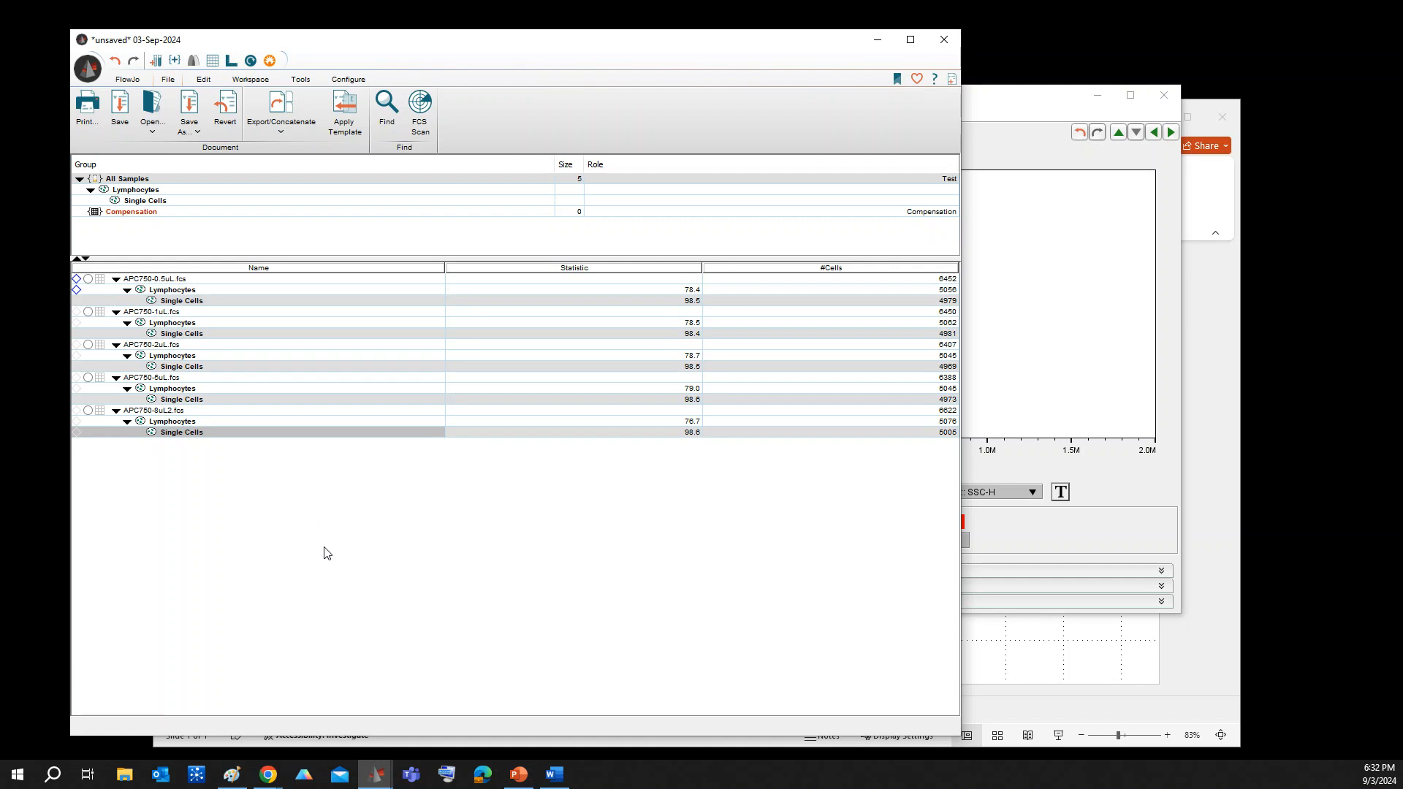
Open the Export / Concatenate Populations settings for the selected populations and choose Concatenate, with the advanced options expanded
{"action": "left_click", "coordinate": [169, 82]}
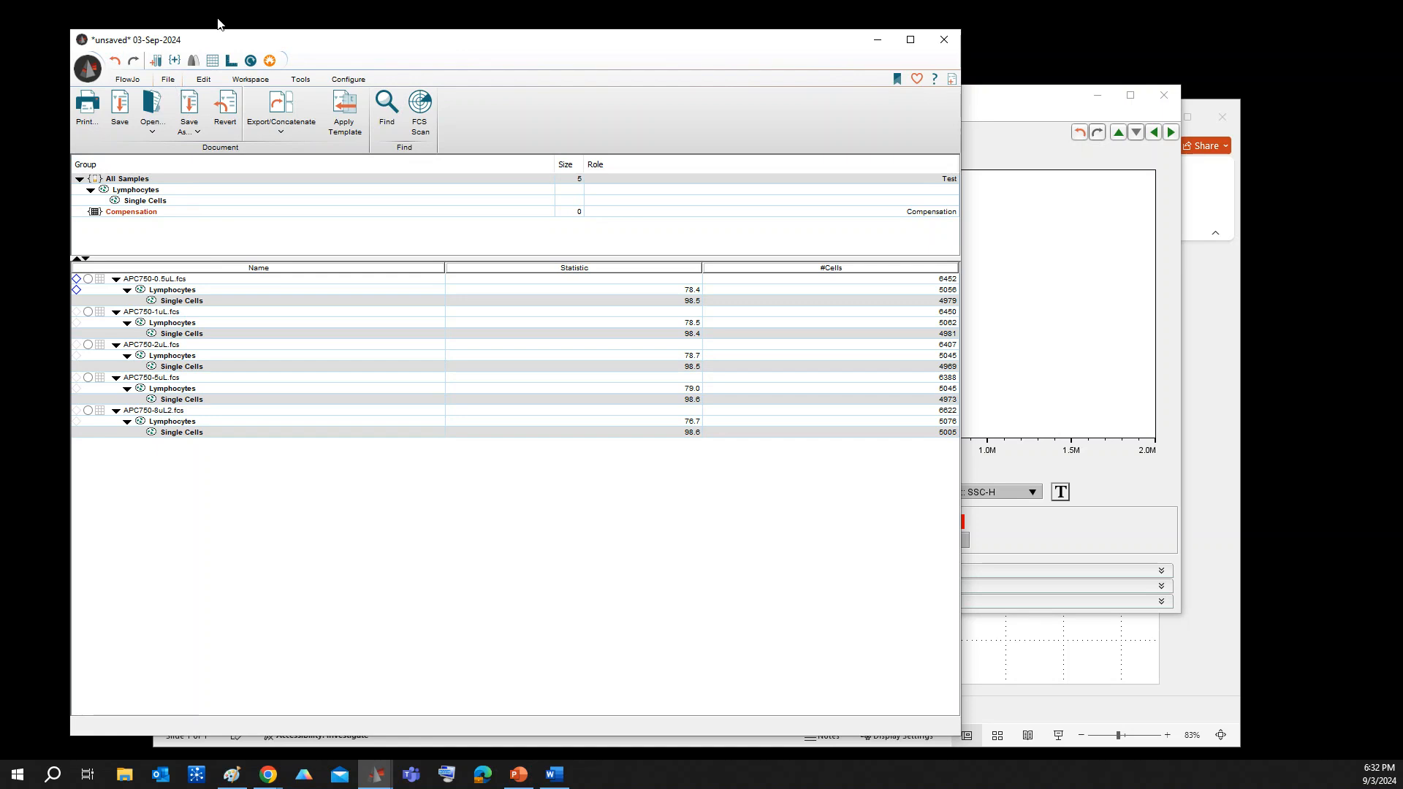
{"action": "left_click_drag", "start_coordinate": [656, 47], "coordinate": [673, 37]}
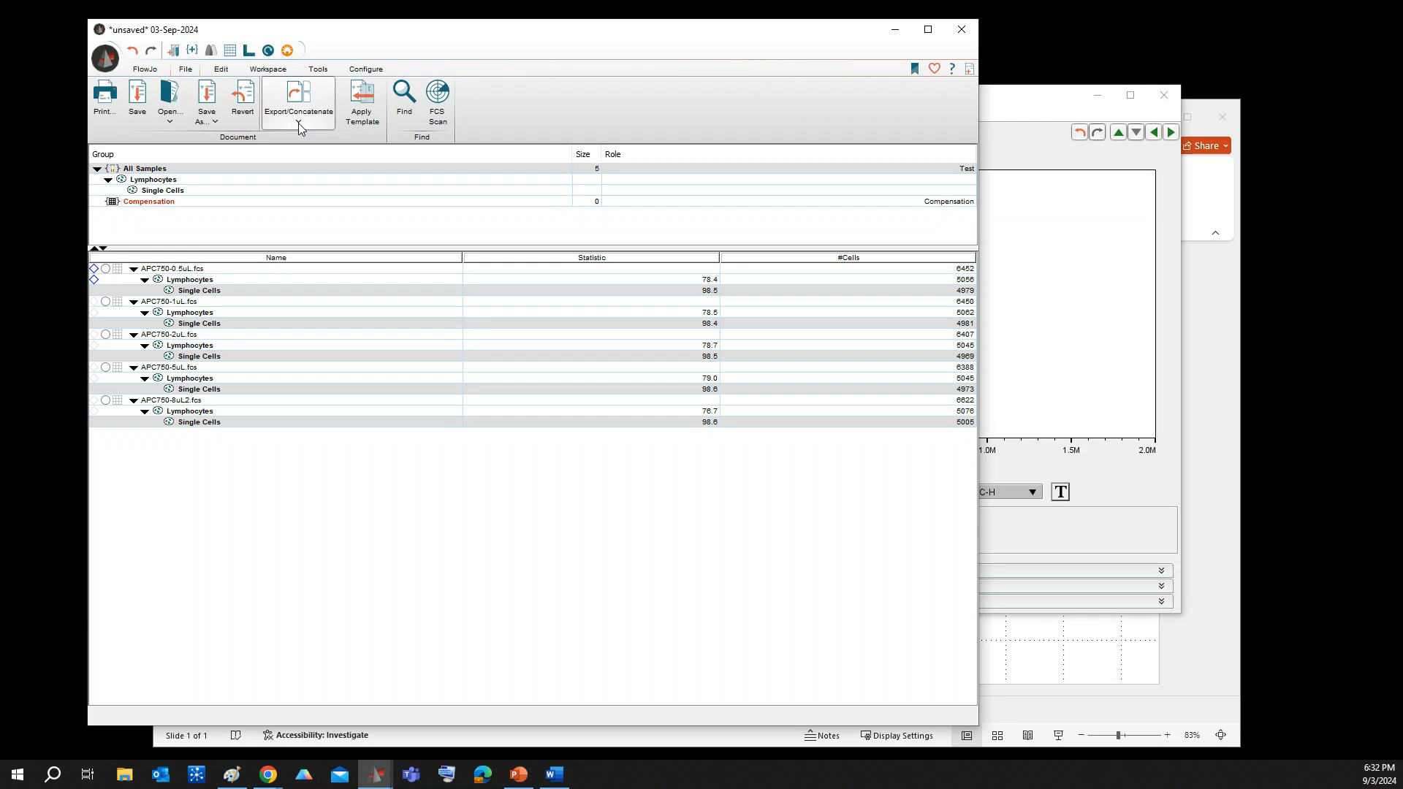
{"action": "left_click", "coordinate": [298, 123]}
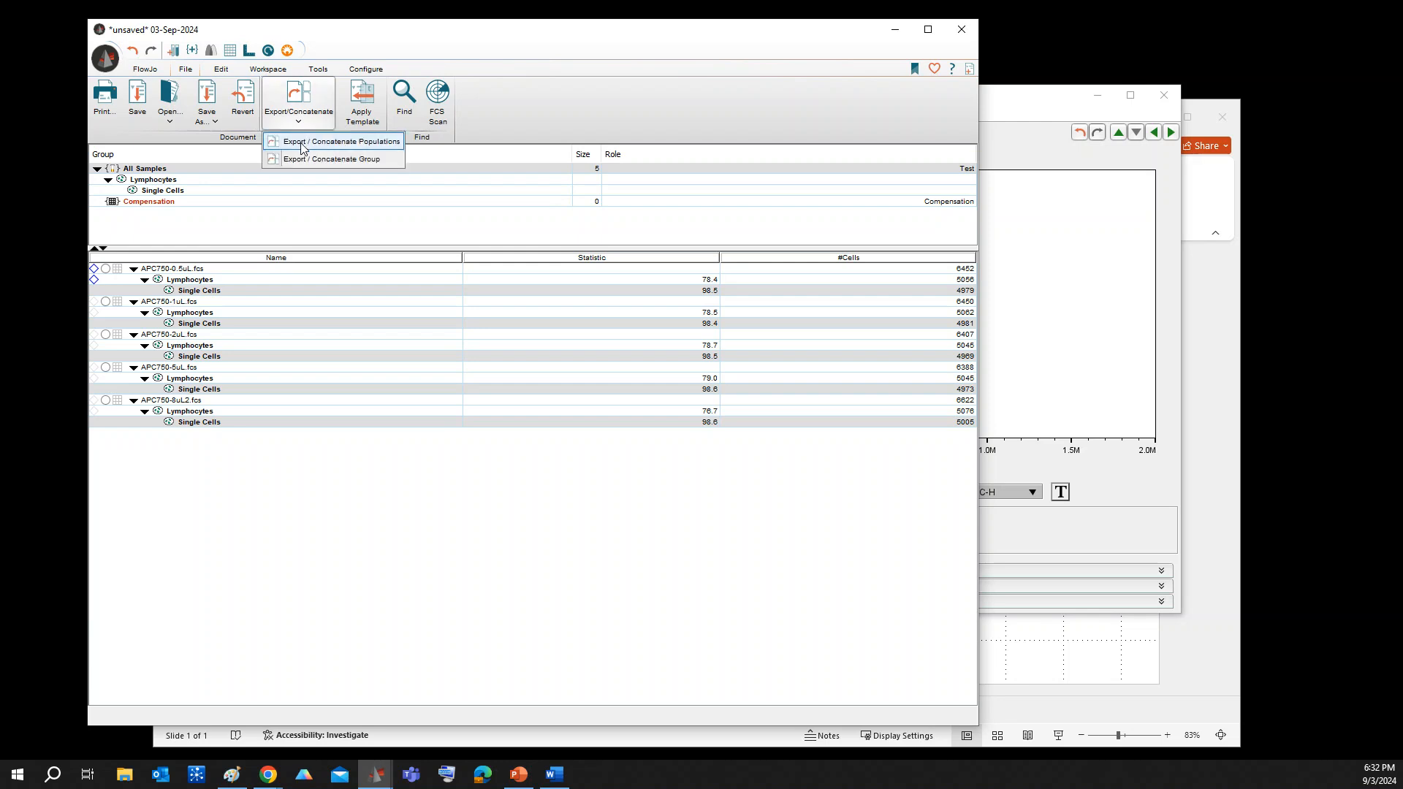
{"action": "left_click", "coordinate": [377, 149]}
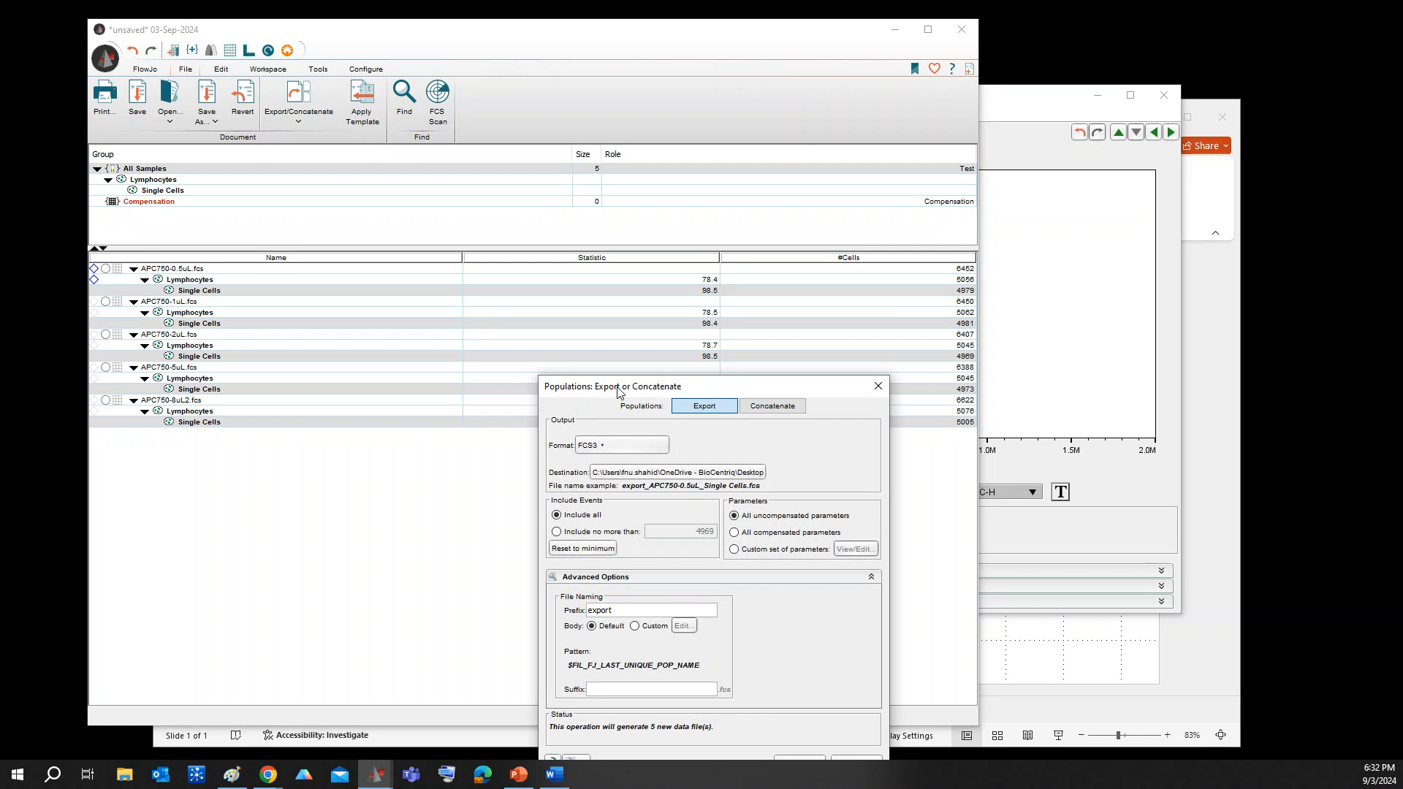
{"action": "left_click_drag", "start_coordinate": [599, 374], "coordinate": [528, 121]}
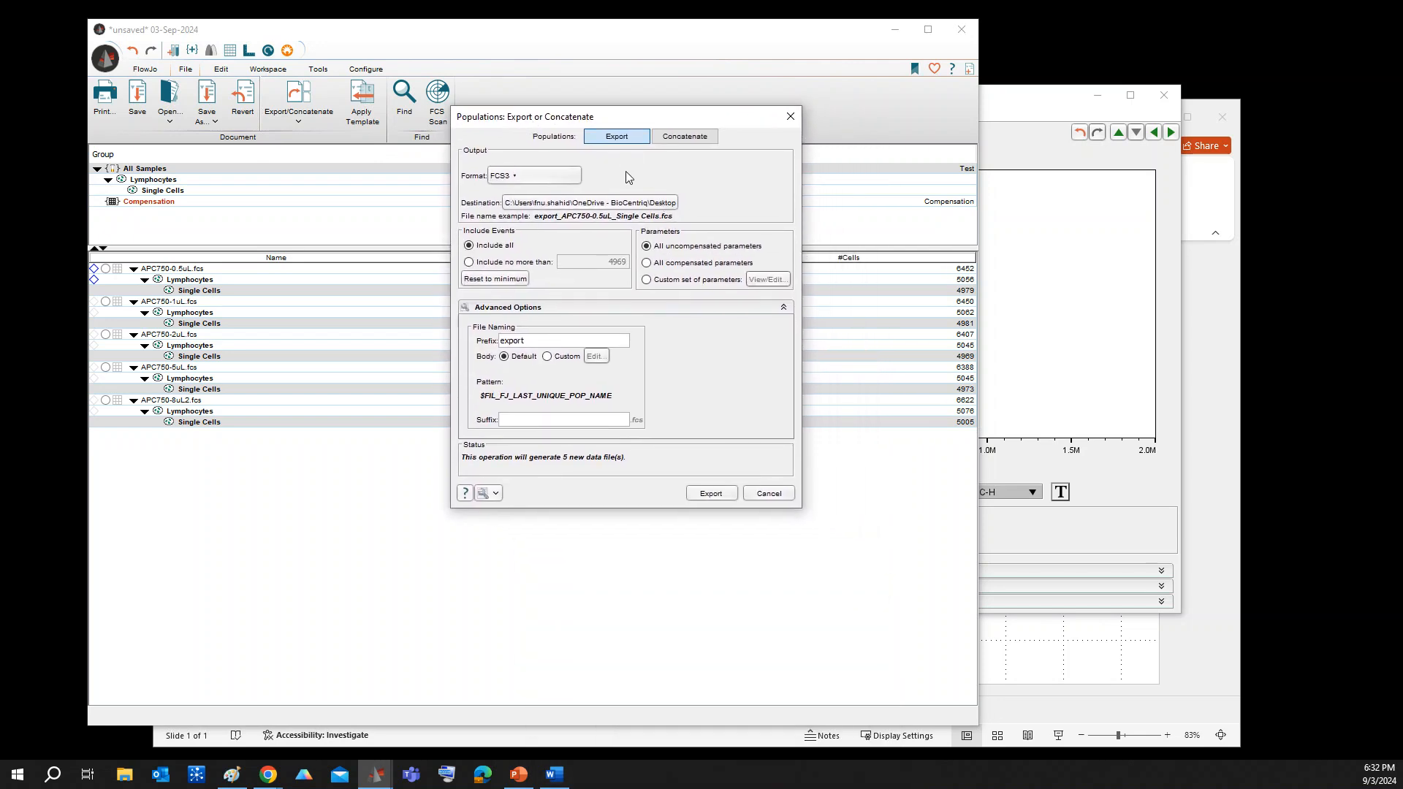
{"action": "left_click", "coordinate": [674, 139]}
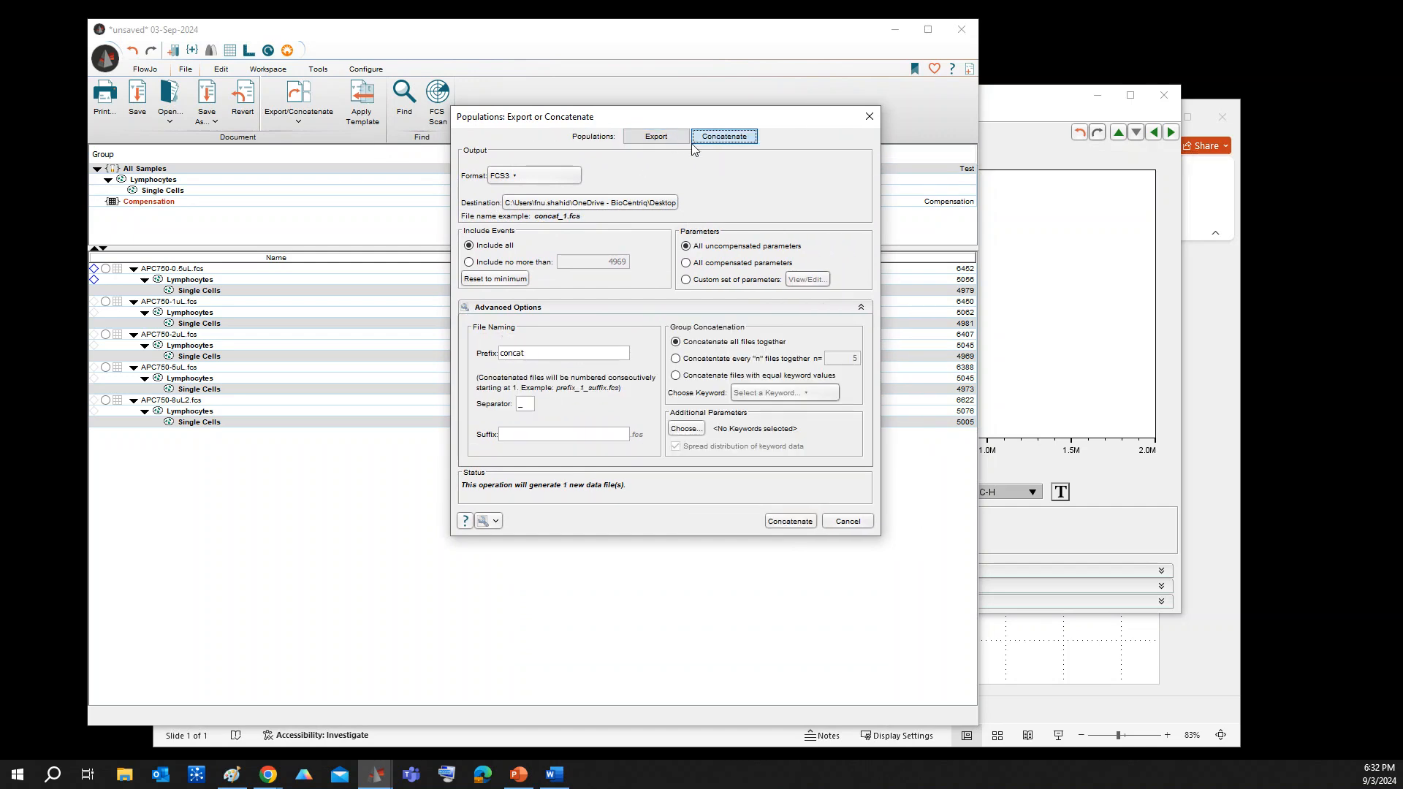
{"action": "left_click", "coordinate": [862, 309]}
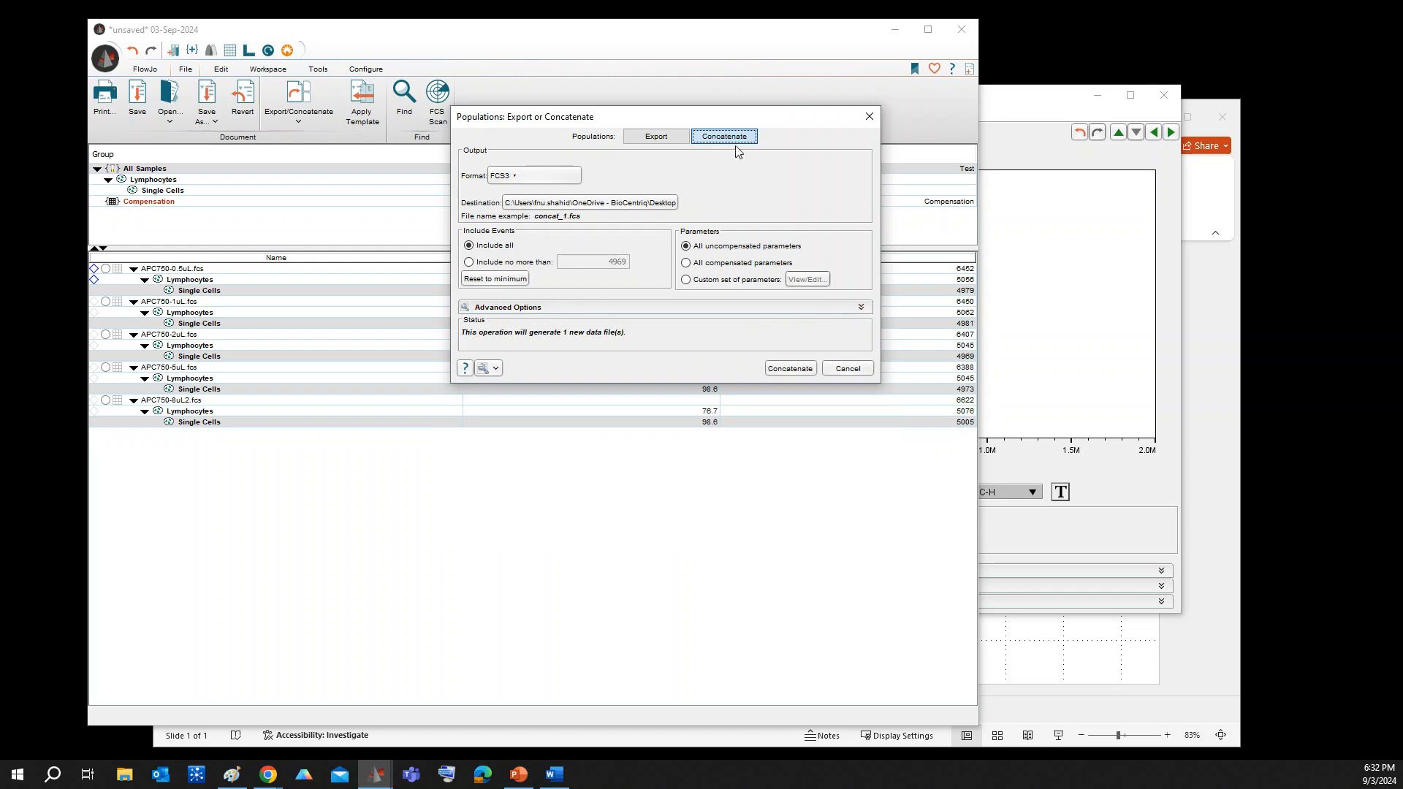
{"action": "left_click", "coordinate": [862, 308]}
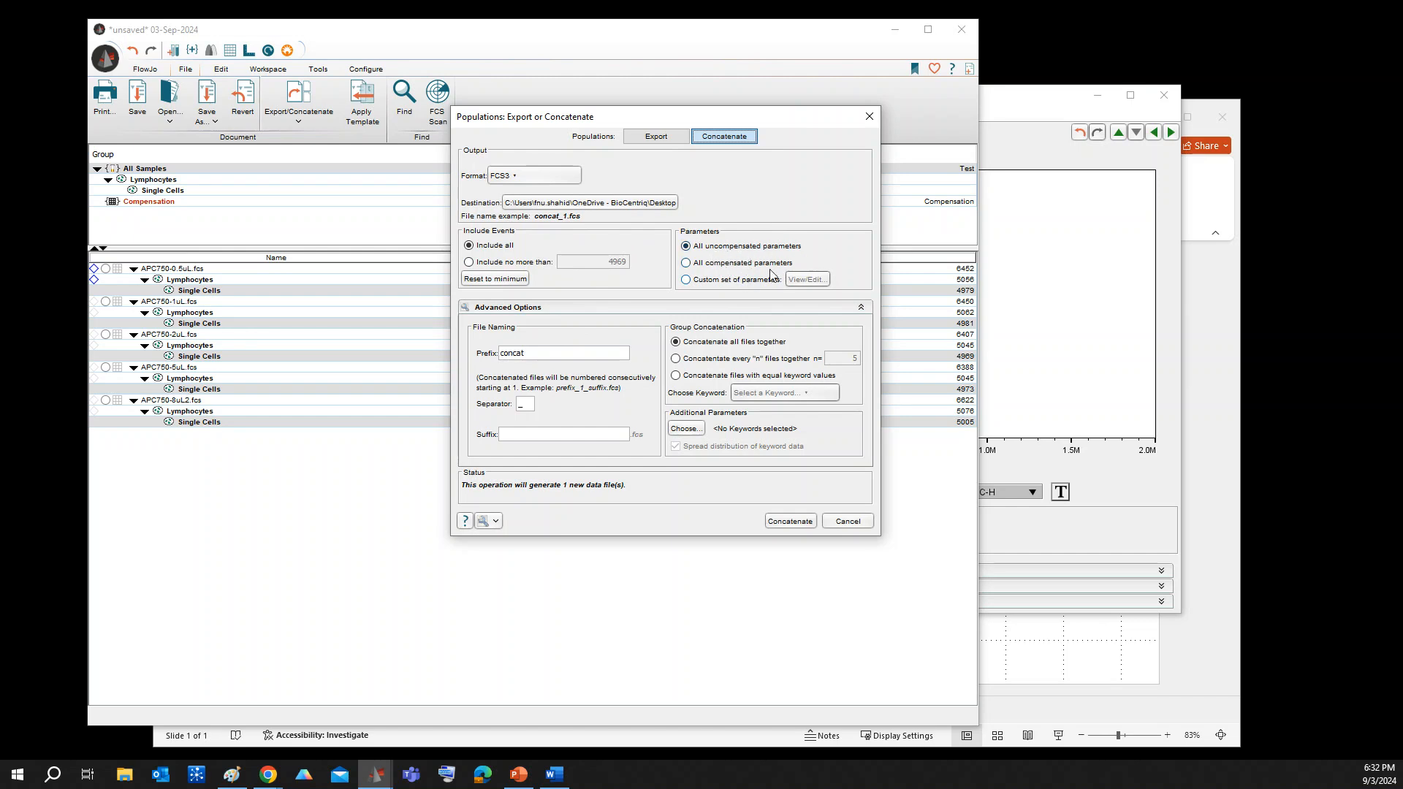
Set the file name prefix to Demo_concat and concatenate all selected populations into one FCS3 file
{"action": "left_click", "coordinate": [503, 353]}
{"action": "type", "text": "Demo_"}
{"action": "left_click", "coordinate": [785, 523]}
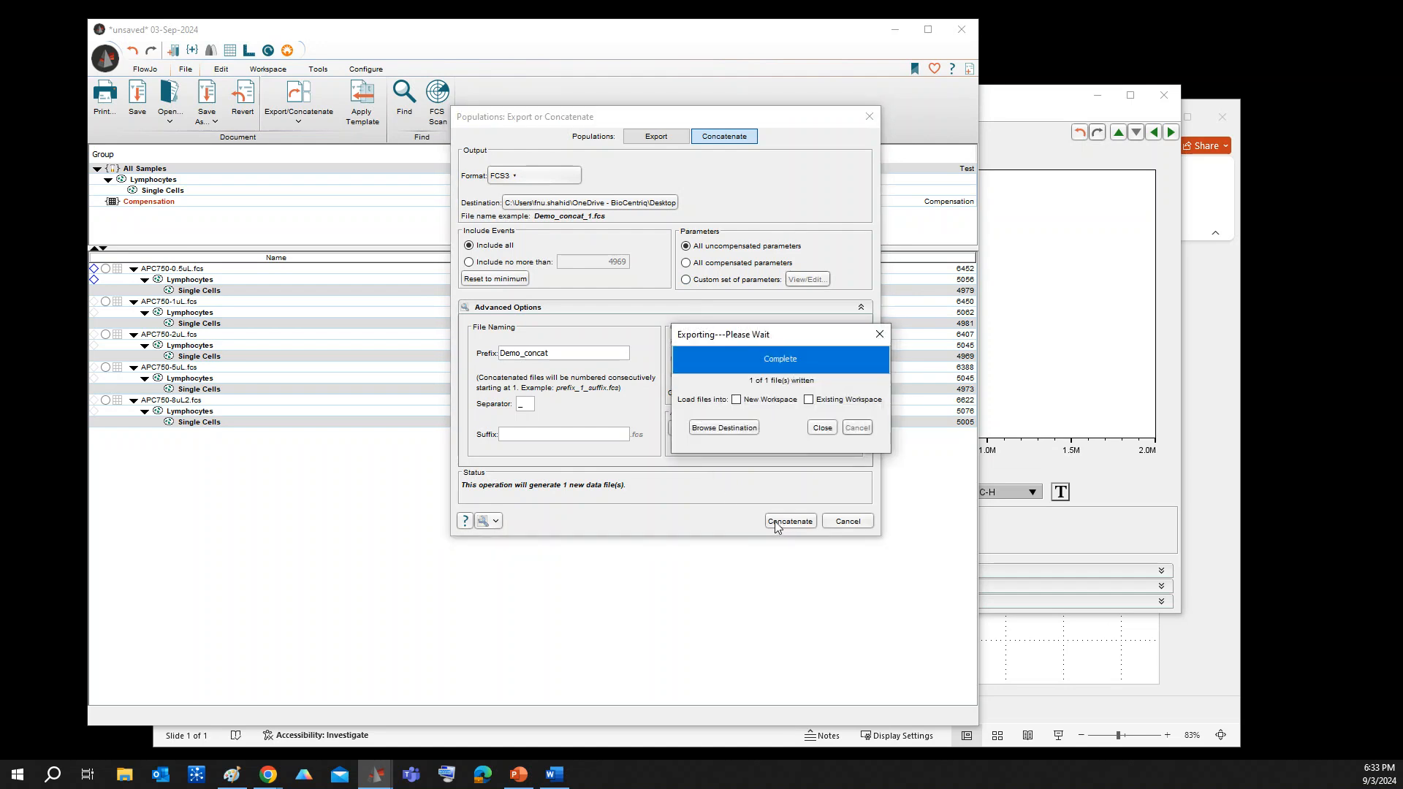
Load the concatenated file into the existing workspace and close the export dialogs
{"action": "left_click", "coordinate": [809, 400]}
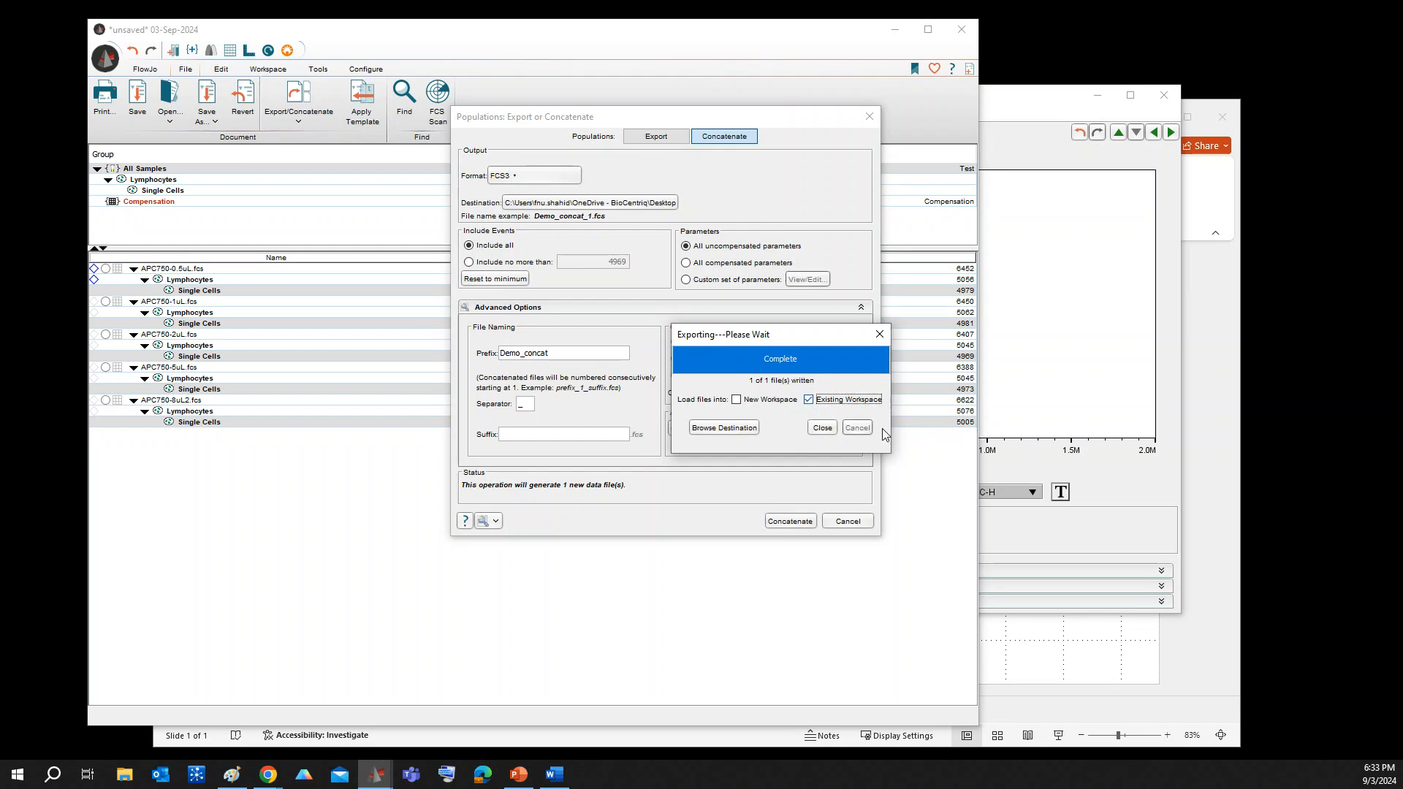
{"action": "left_click", "coordinate": [824, 429]}
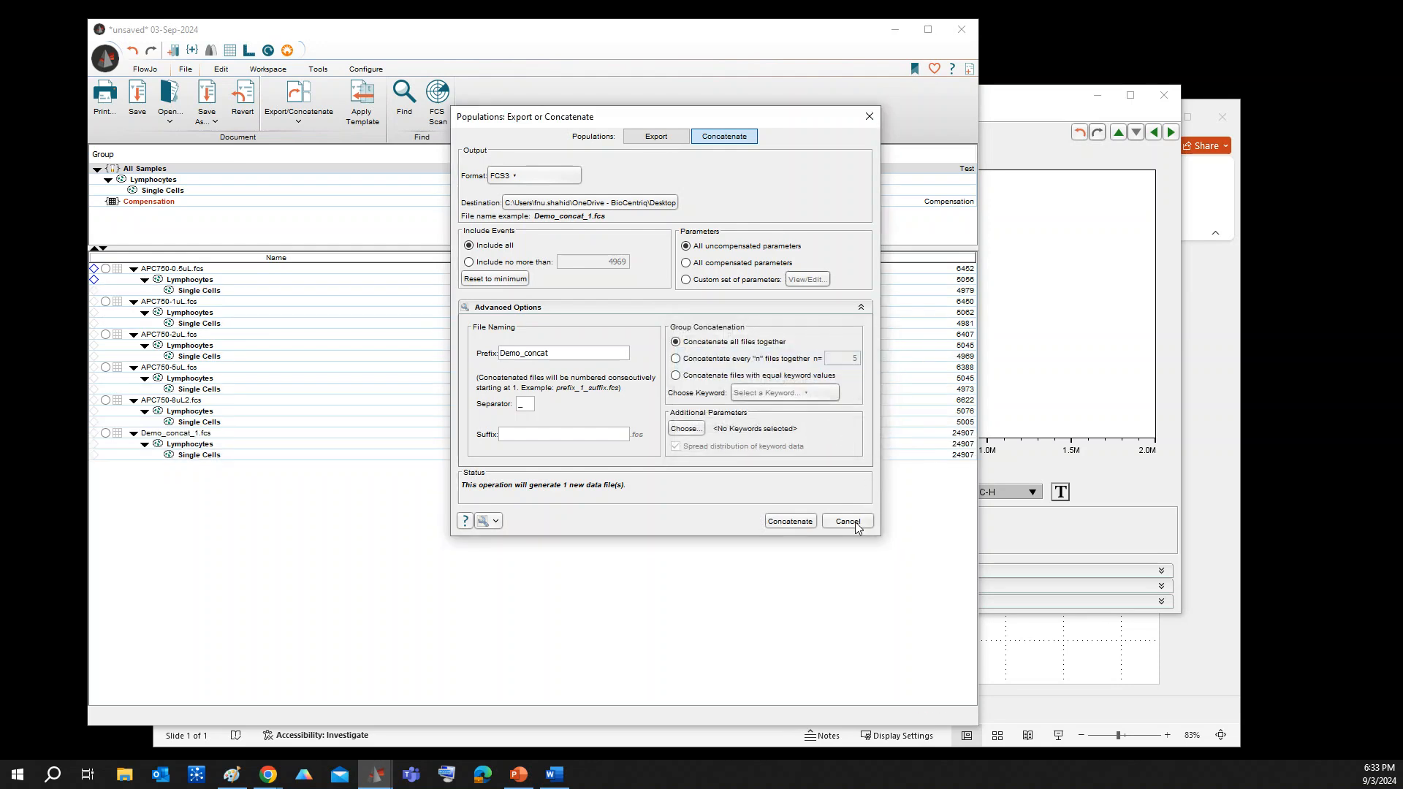
{"action": "left_click", "coordinate": [856, 523]}
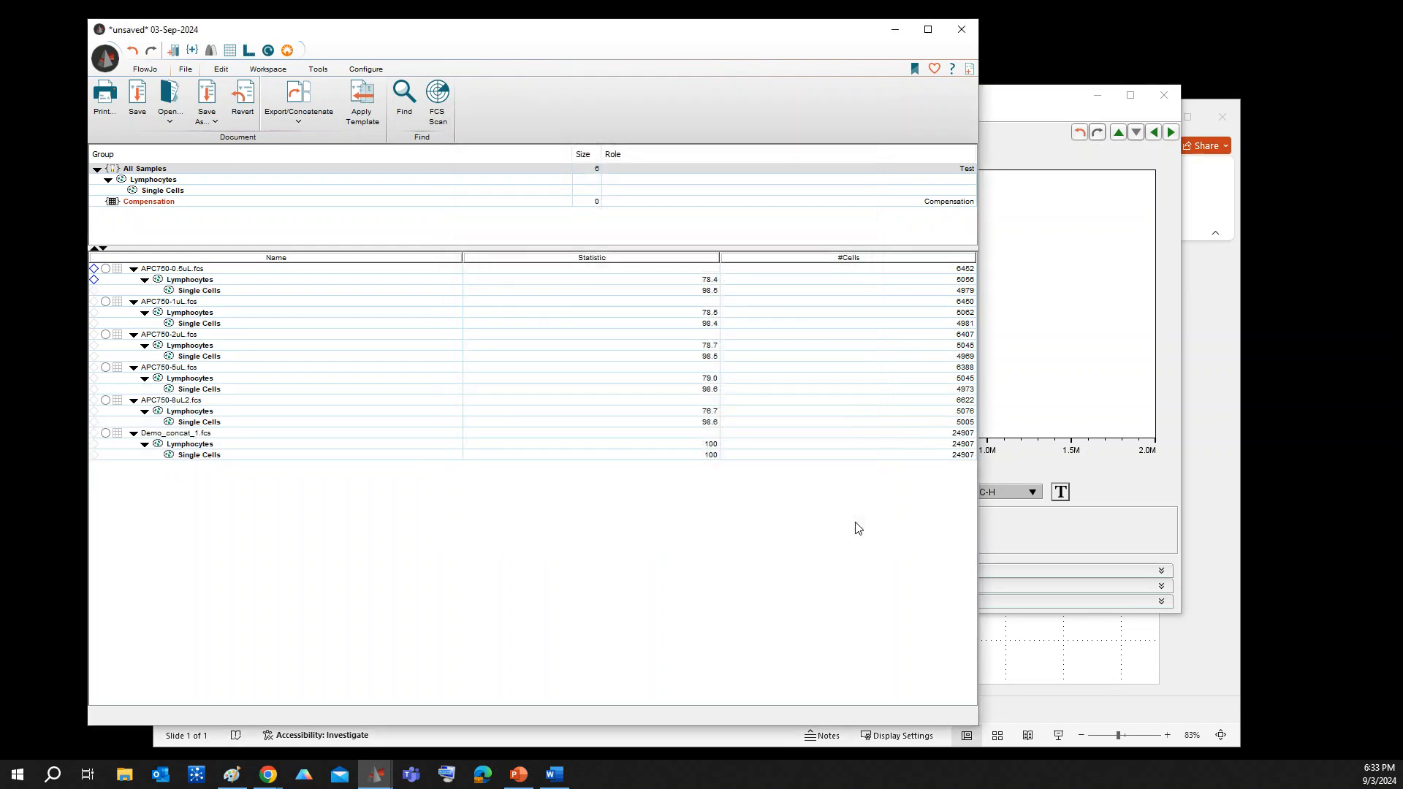
Open the Single Cells plot of Demo_concat_1.fcs and set its horizontal axis to SampleID
{"action": "double_click", "coordinate": [205, 456]}
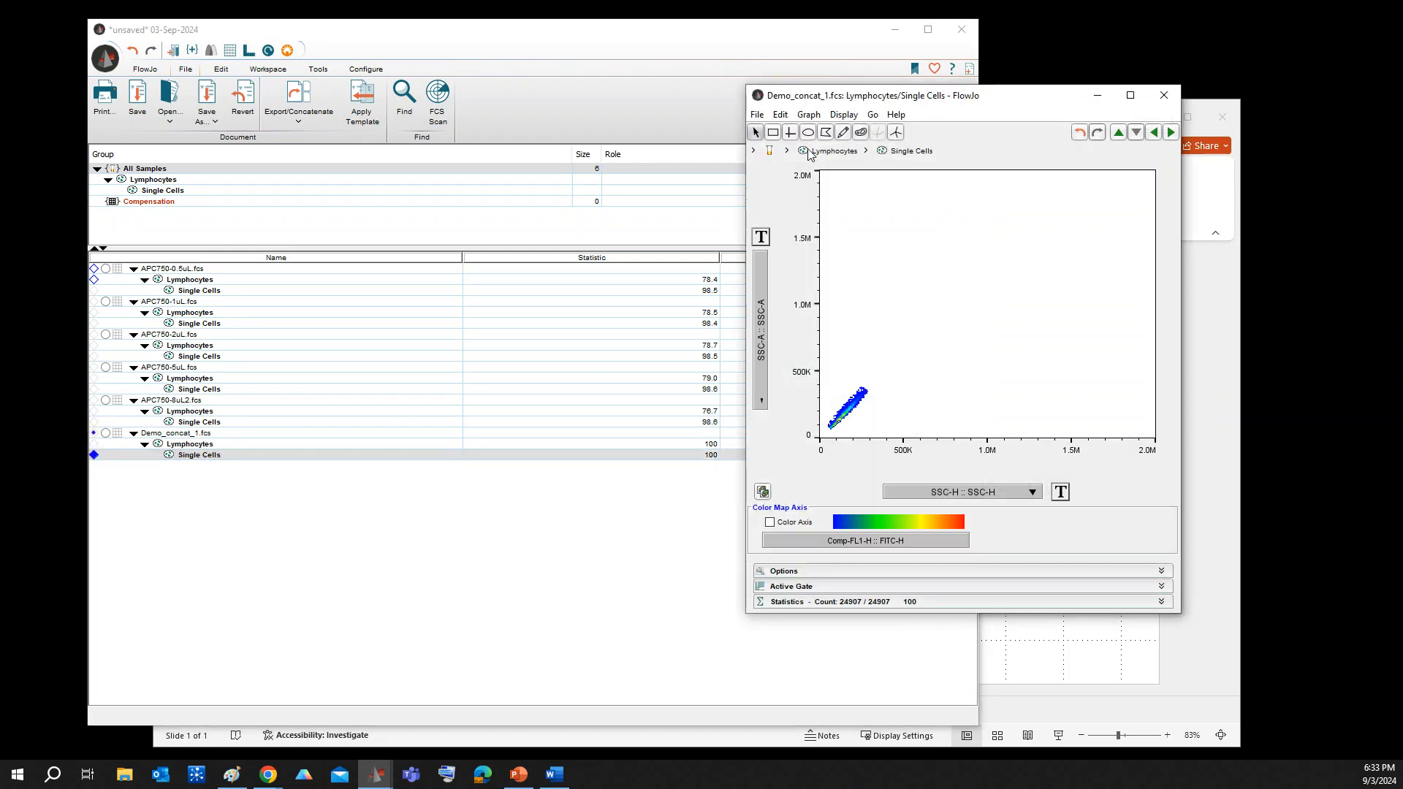
{"action": "left_click_drag", "start_coordinate": [899, 95], "coordinate": [591, 52]}
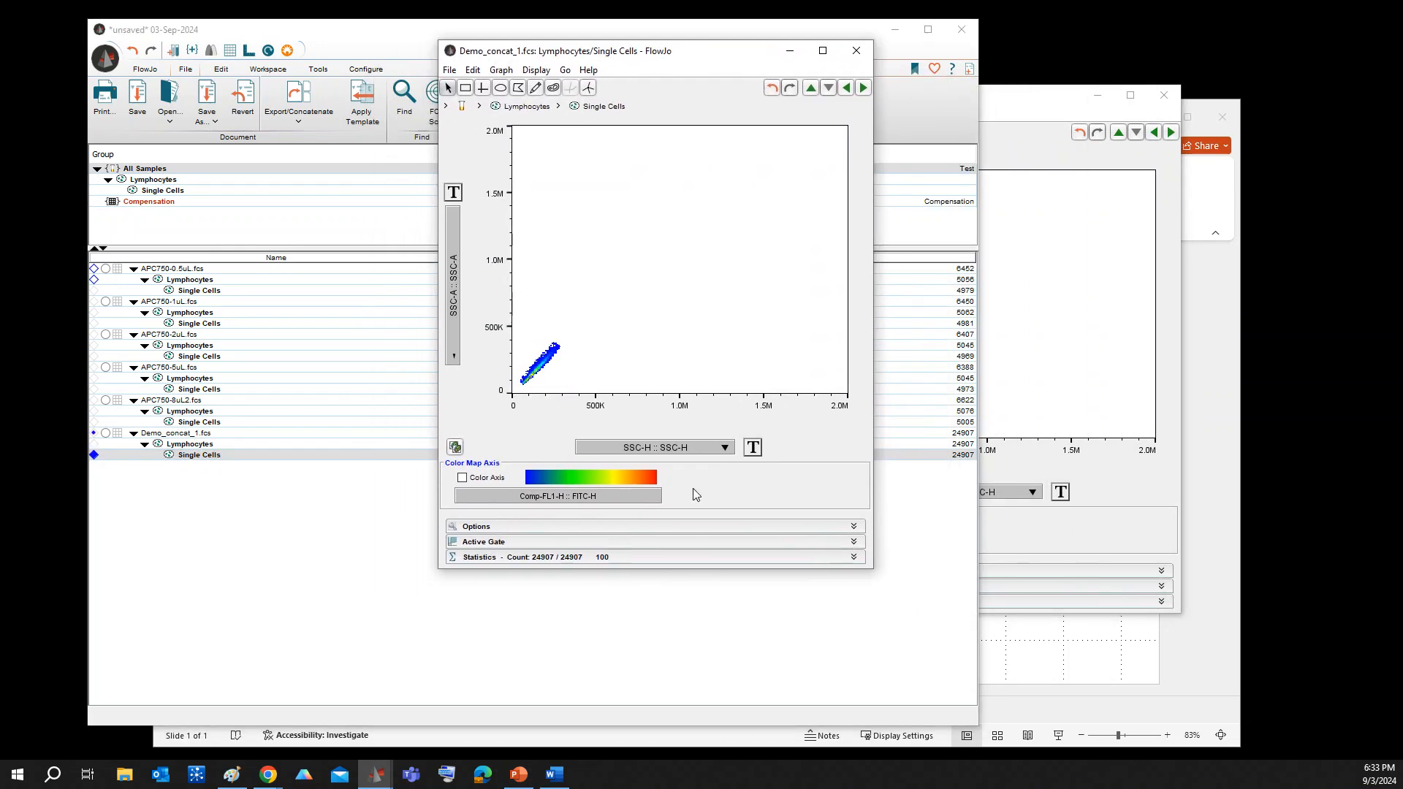
{"action": "left_click", "coordinate": [690, 452]}
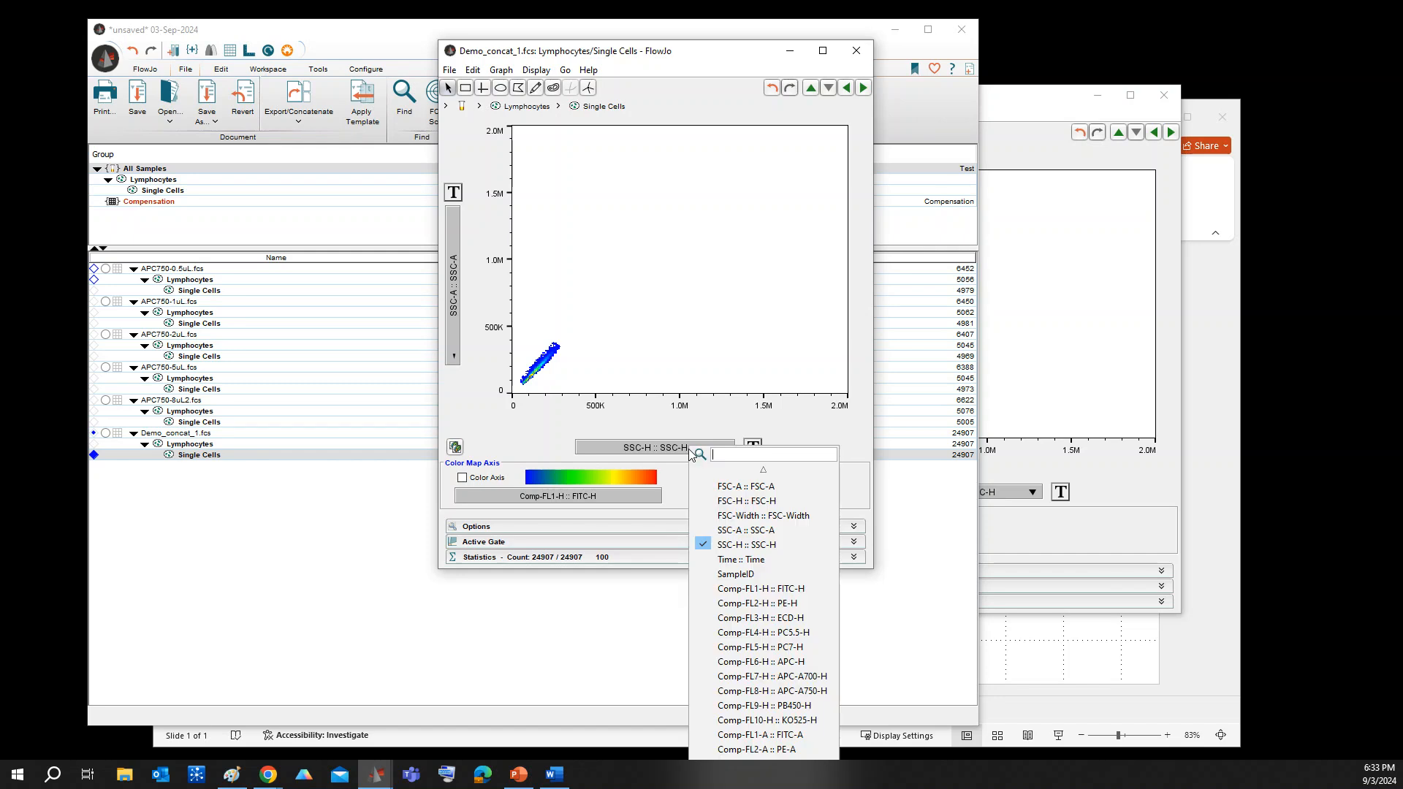
{"action": "left_click", "coordinate": [722, 575]}
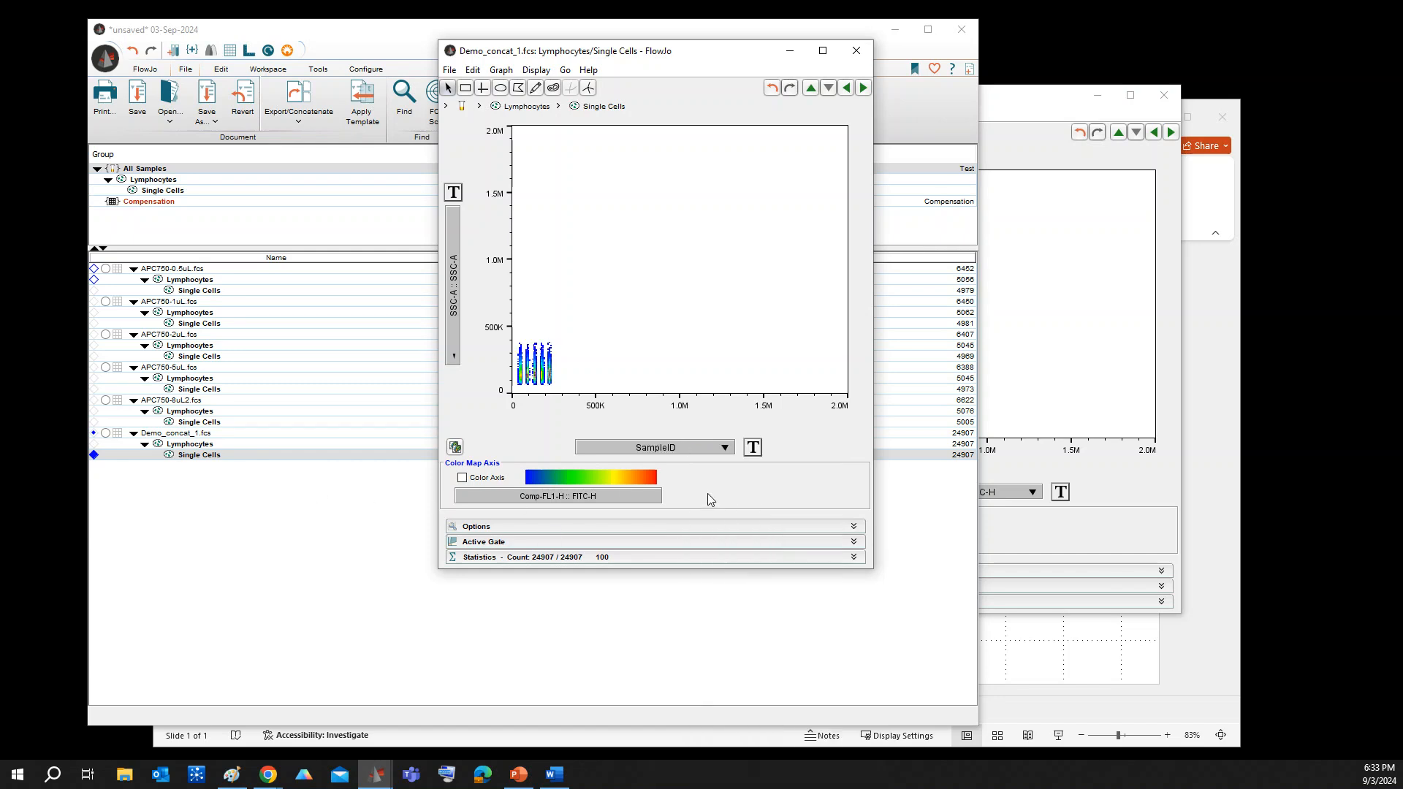
Customize the SampleID axis by reducing its linear scale maximum to about 270K, and apply the transform
{"action": "left_click", "coordinate": [754, 450]}
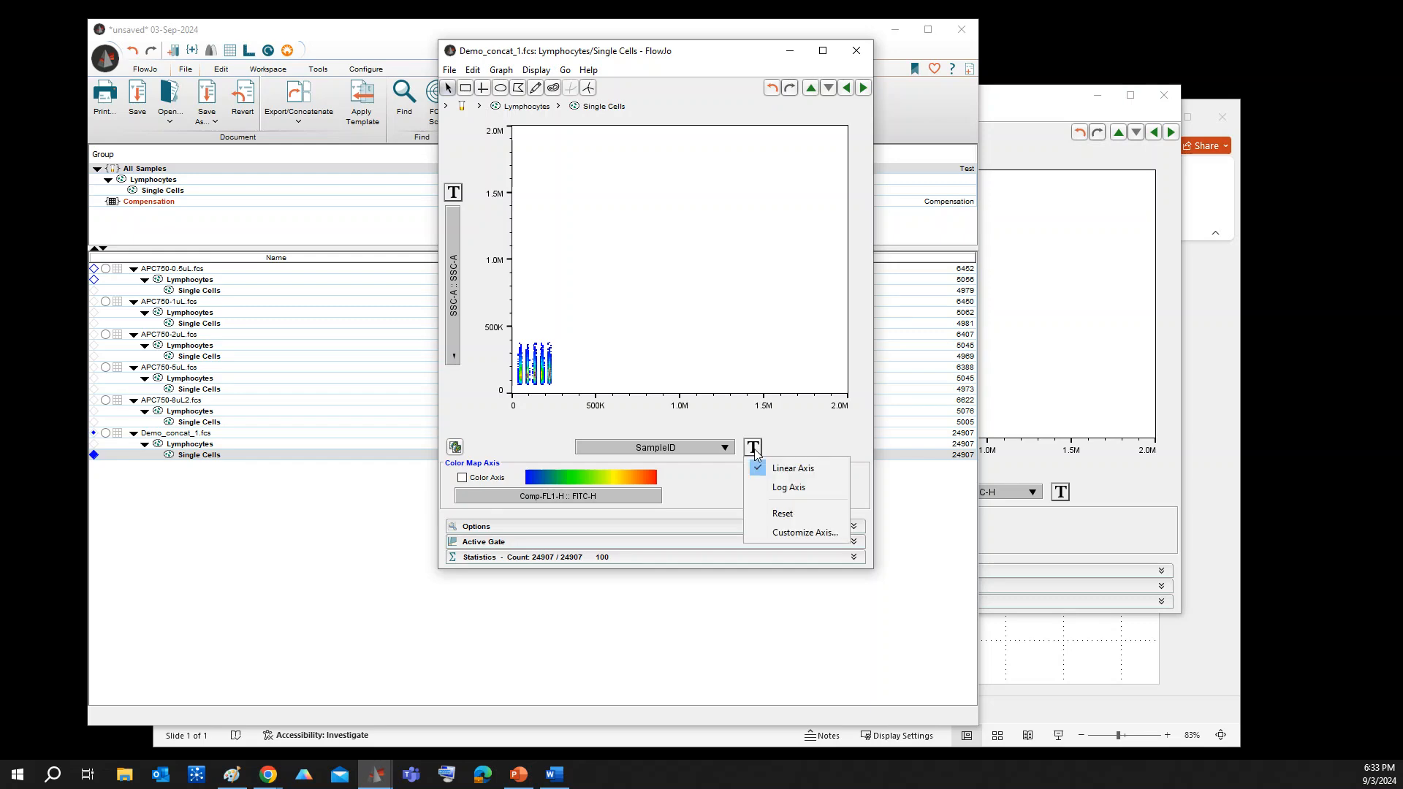
{"action": "left_click", "coordinate": [765, 533]}
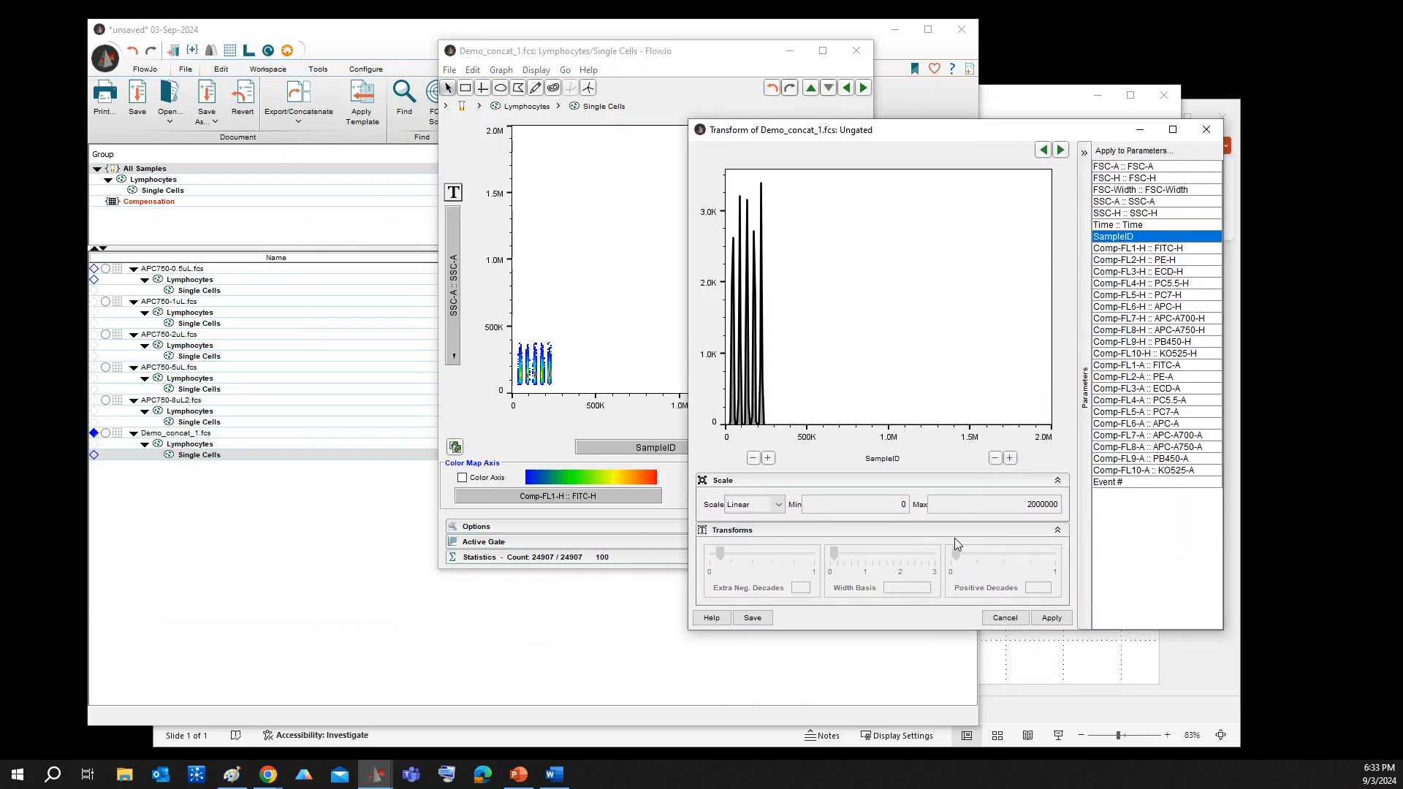
{"action": "left_click", "coordinate": [995, 457]}
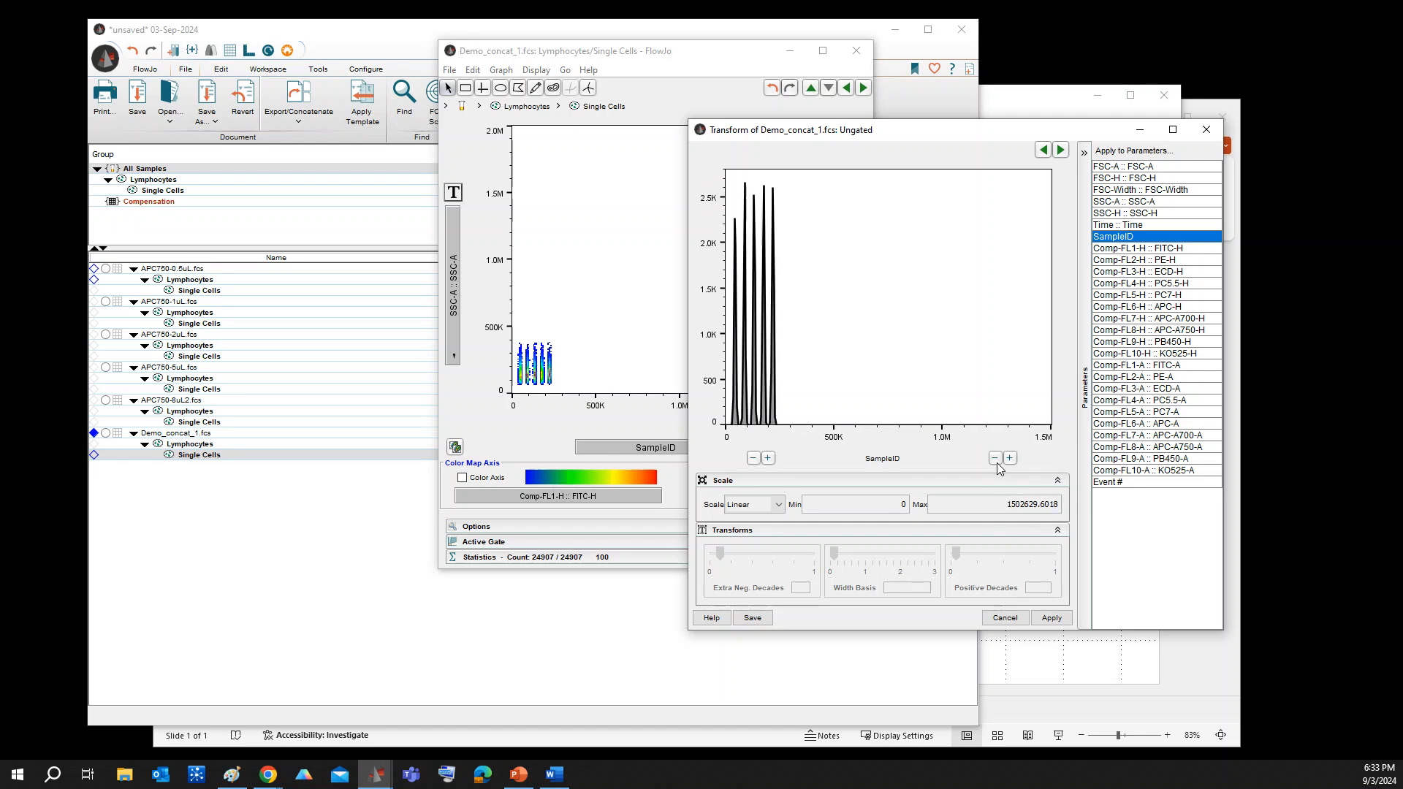
{"action": "left_click", "coordinate": [995, 457]}
{"action": "left_click", "coordinate": [994, 457]}
{"action": "left_click", "coordinate": [995, 457]}
{"action": "left_click", "coordinate": [994, 457]}
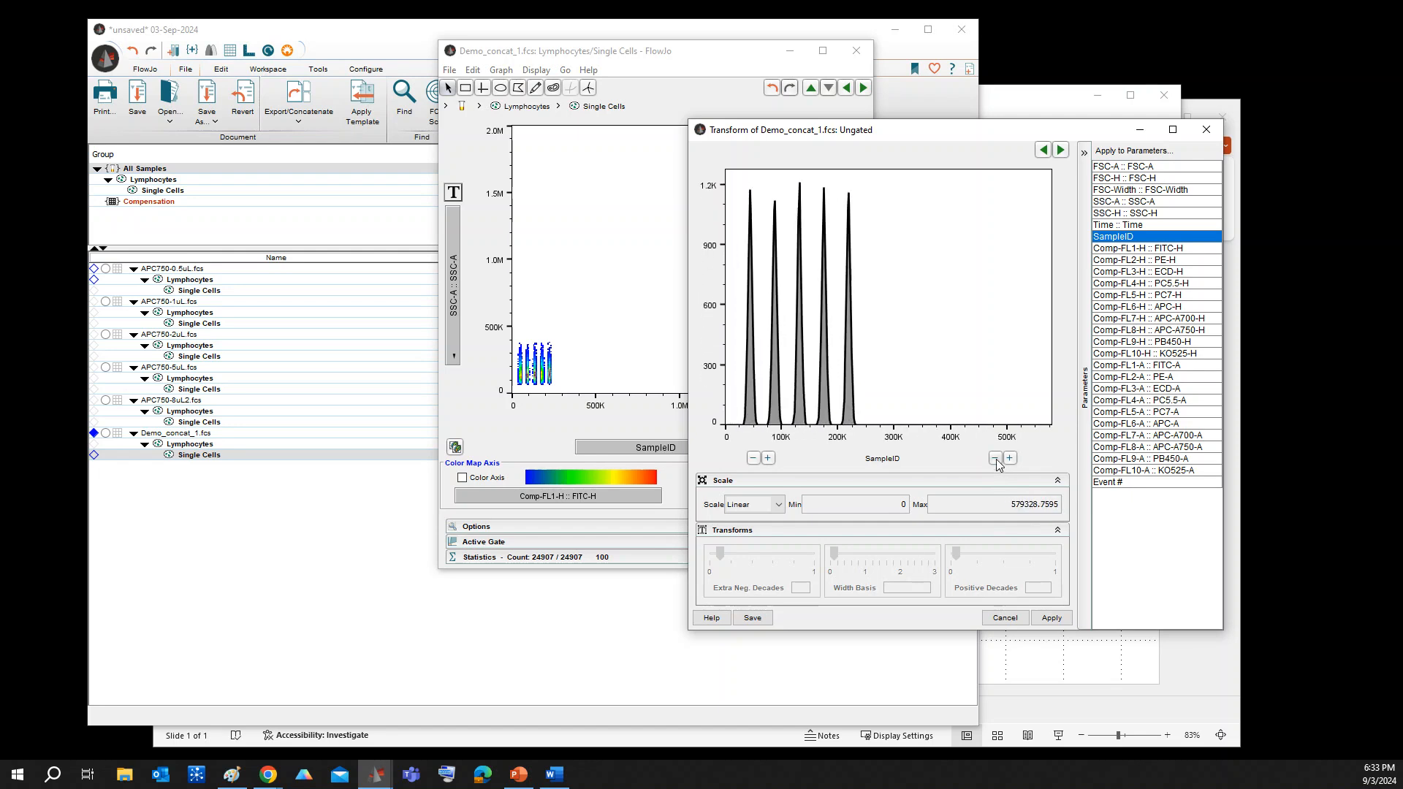
{"action": "left_click", "coordinate": [994, 457]}
{"action": "left_click", "coordinate": [994, 458]}
{"action": "left_click", "coordinate": [995, 457]}
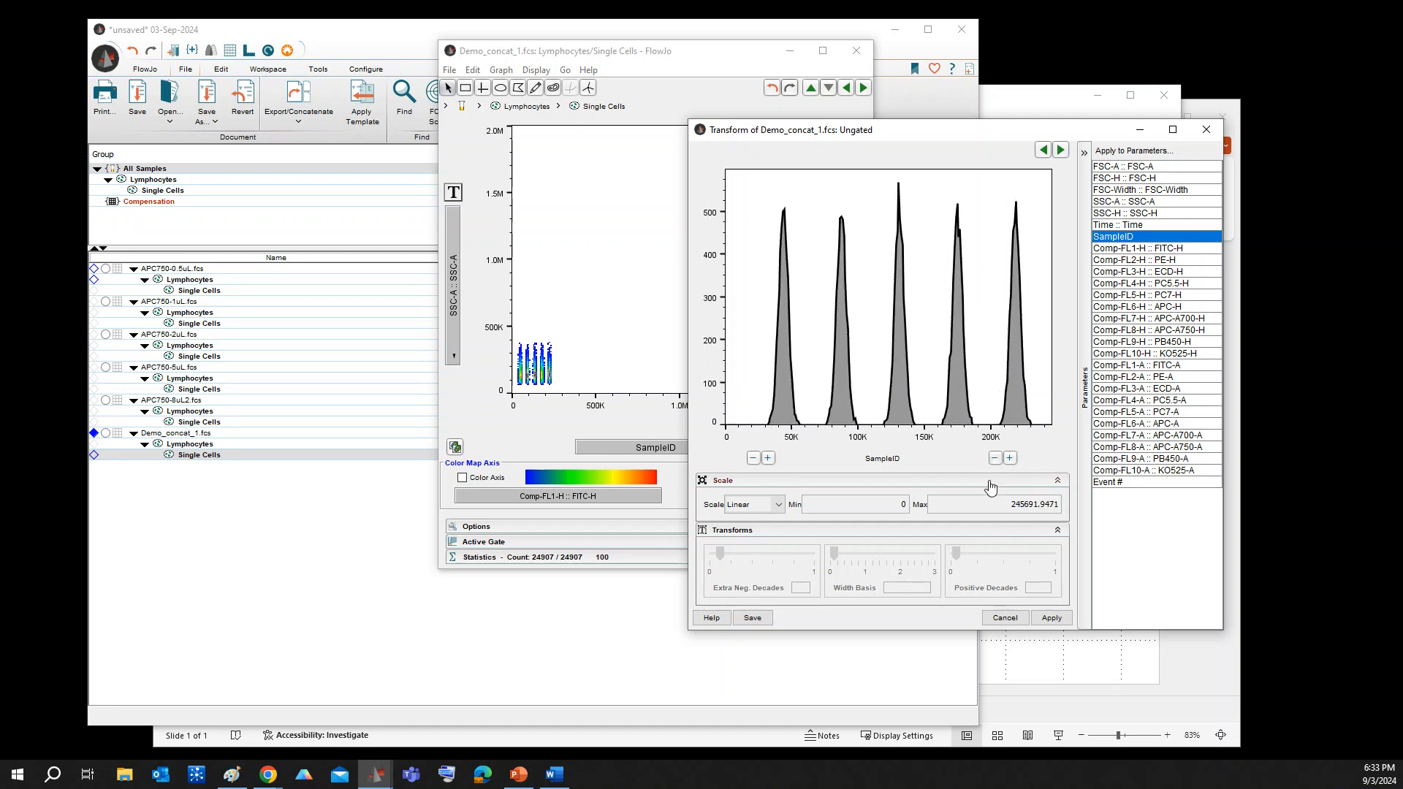
{"action": "left_click", "coordinate": [1010, 458]}
{"action": "left_click", "coordinate": [1052, 617]}
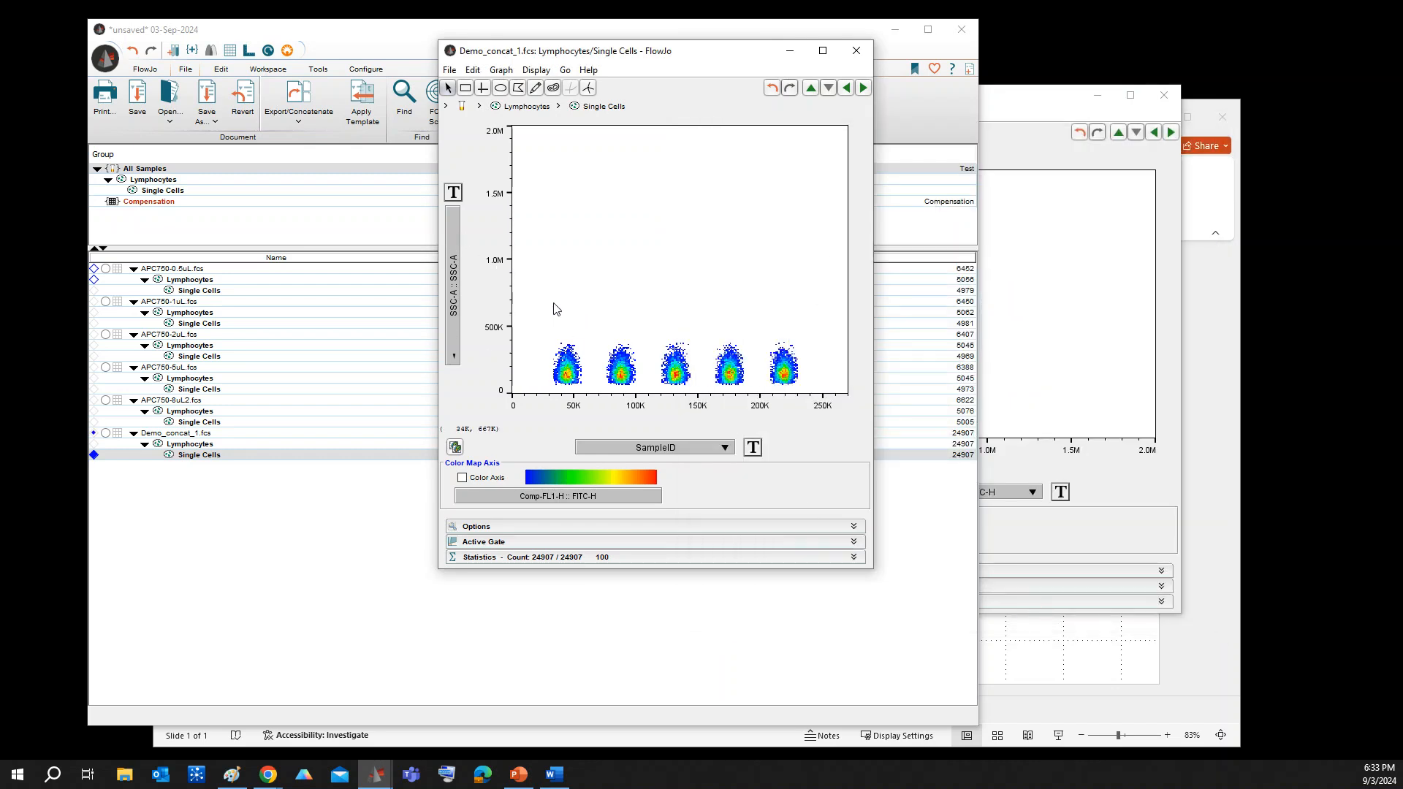
Set the vertical axis of the concatenated Single Cells plot to Comp-FL8-A :: APC-A750-A
{"action": "left_click", "coordinate": [453, 227]}
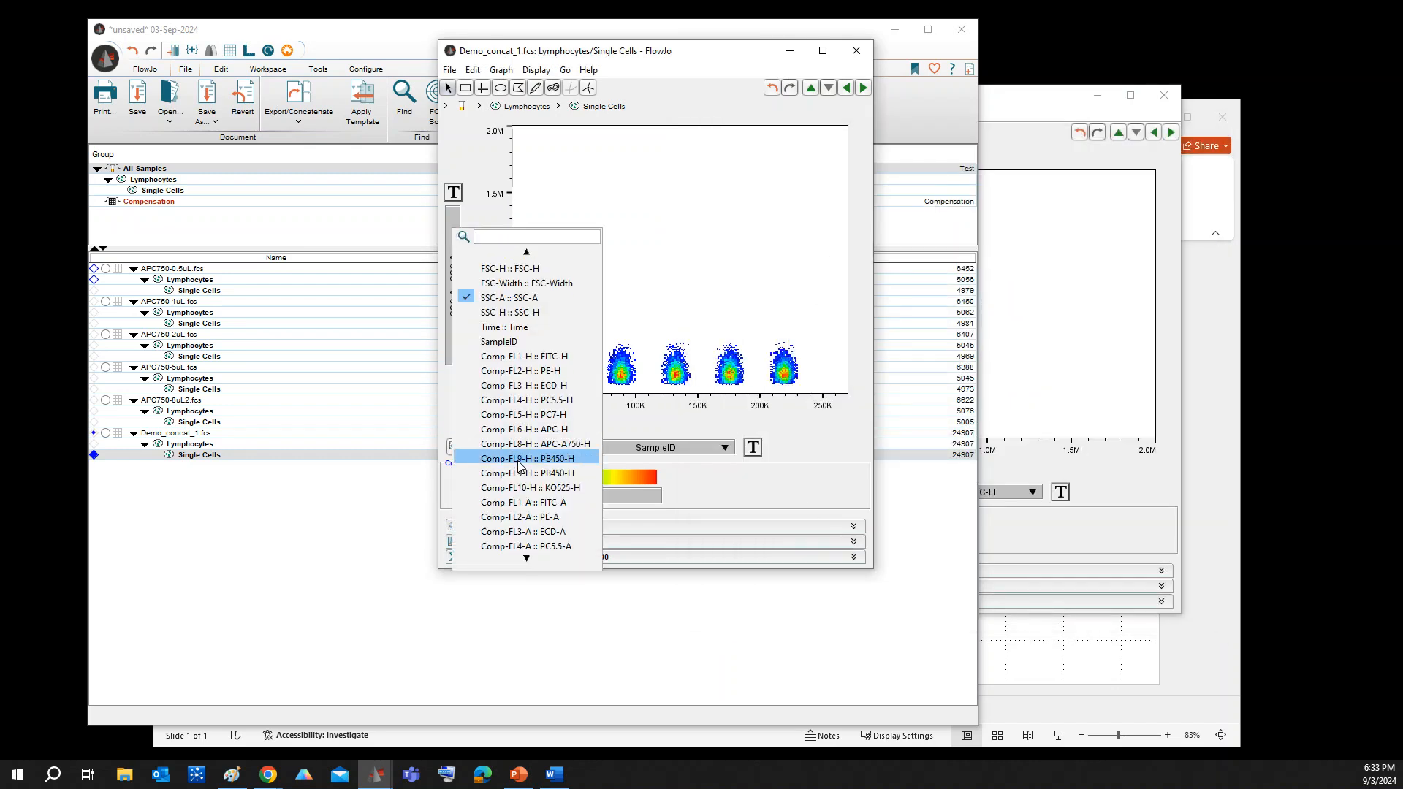
{"action": "scroll", "coordinate": [517, 468], "scroll_direction": "down", "scroll_amount": 3}
{"action": "scroll", "coordinate": [517, 467], "scroll_direction": "down", "scroll_amount": 2}
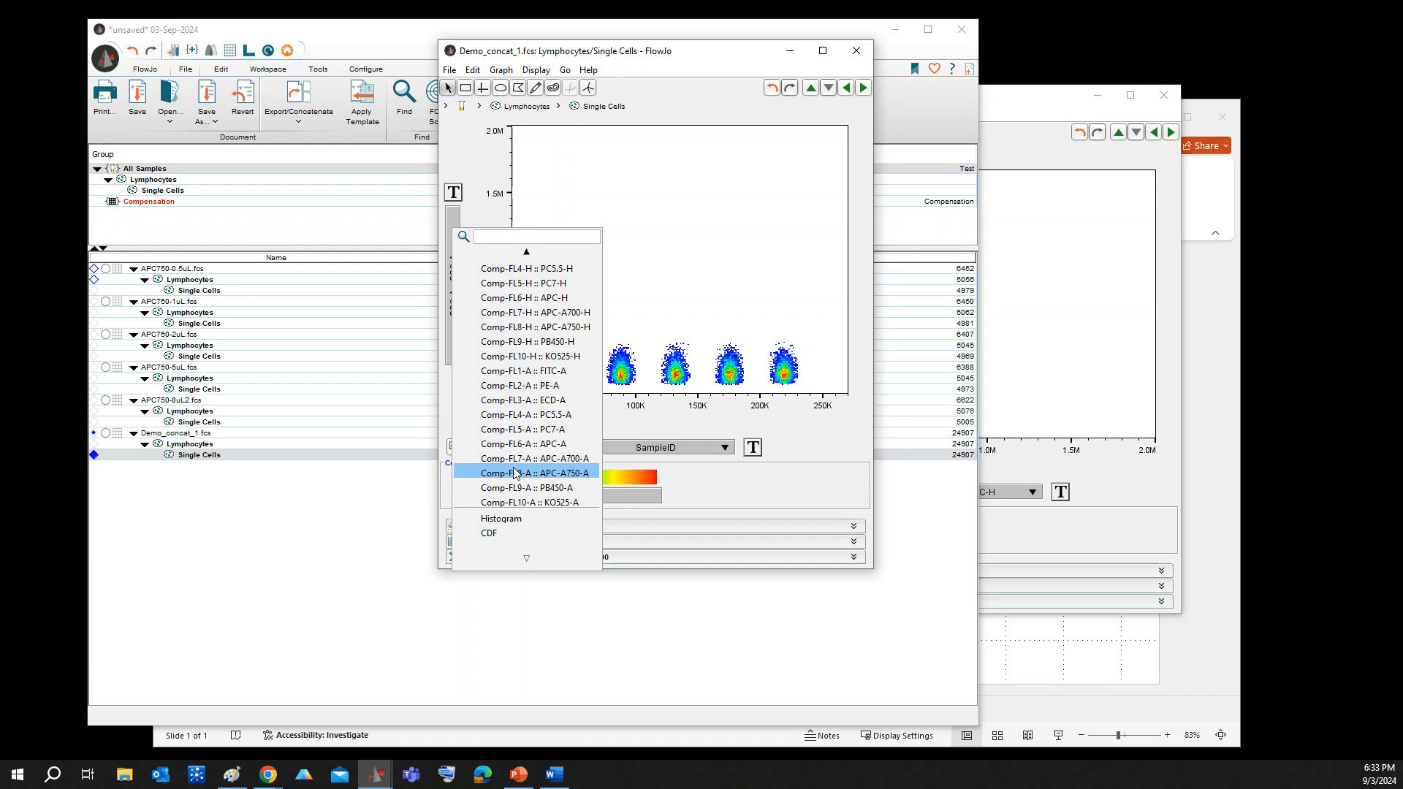
{"action": "left_click", "coordinate": [516, 474]}
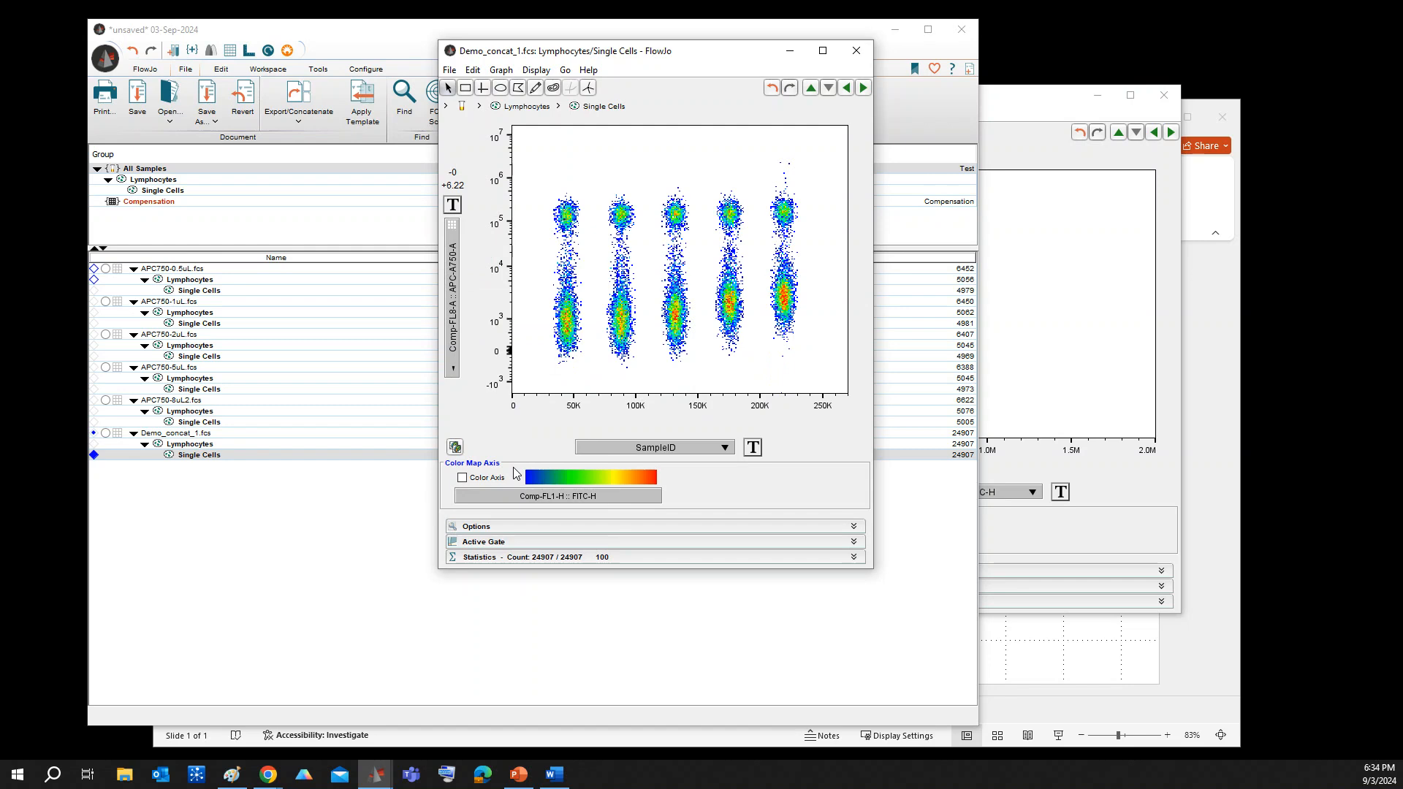
Review the Stain Index formula slide in PowerPoint, and return to the FlowJo workspace
{"action": "left_click", "coordinate": [515, 776]}
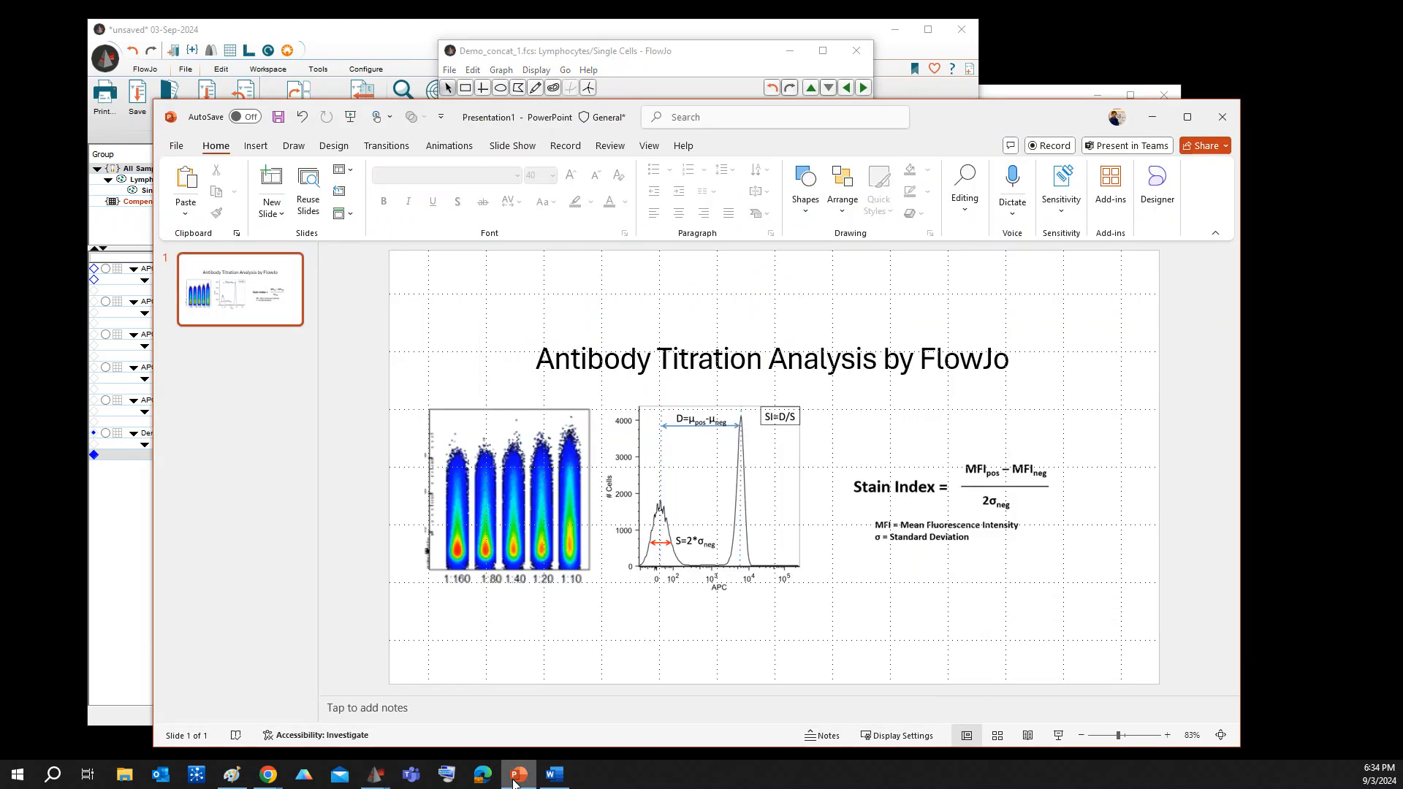
{"action": "left_click", "coordinate": [515, 780]}
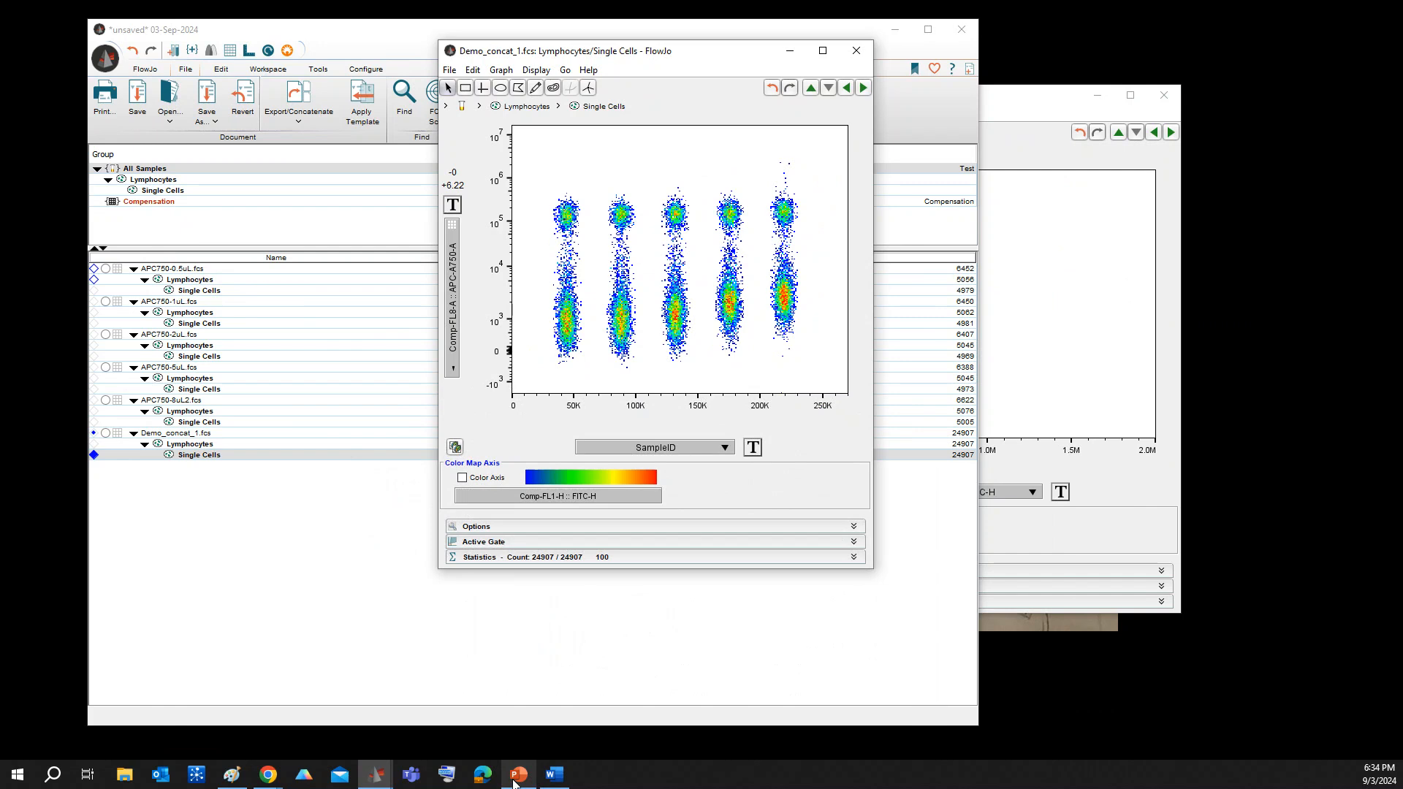
{"action": "left_click", "coordinate": [292, 584]}
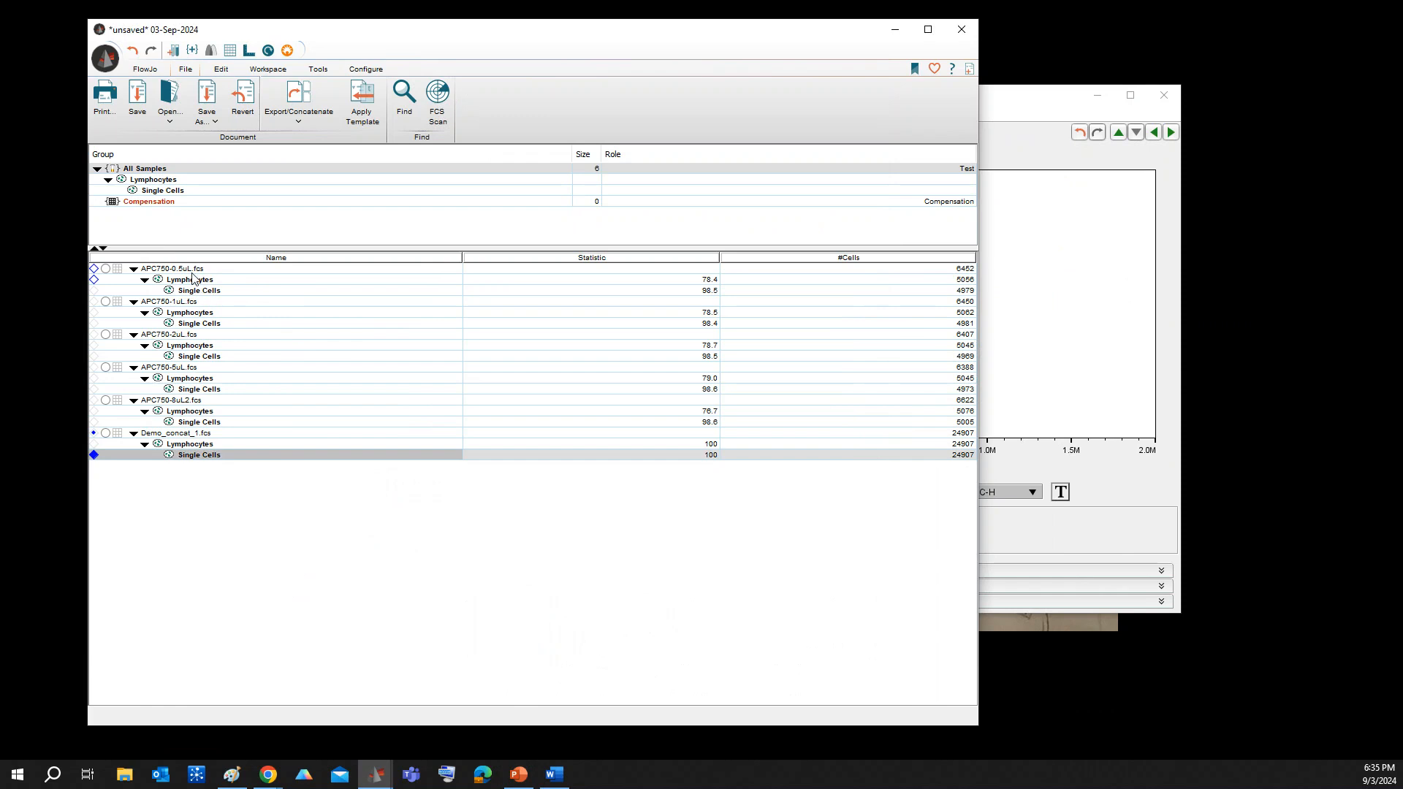
Open the Single Cells plot of APC750-0.5uL.fcs and set its horizontal axis to Comp-FL8-A :: APC-A750-A
{"action": "left_click", "coordinate": [191, 270]}
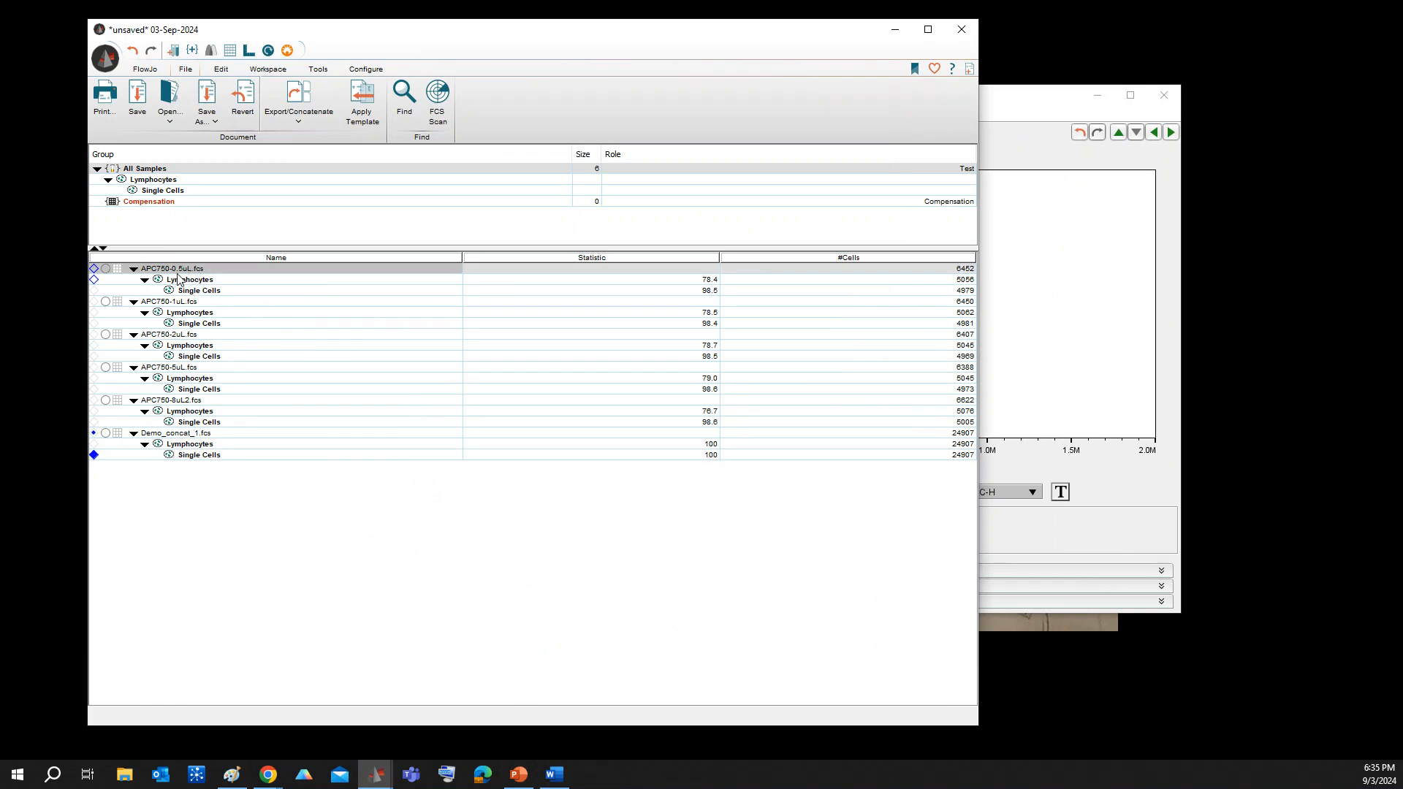
{"action": "double_click", "coordinate": [198, 291]}
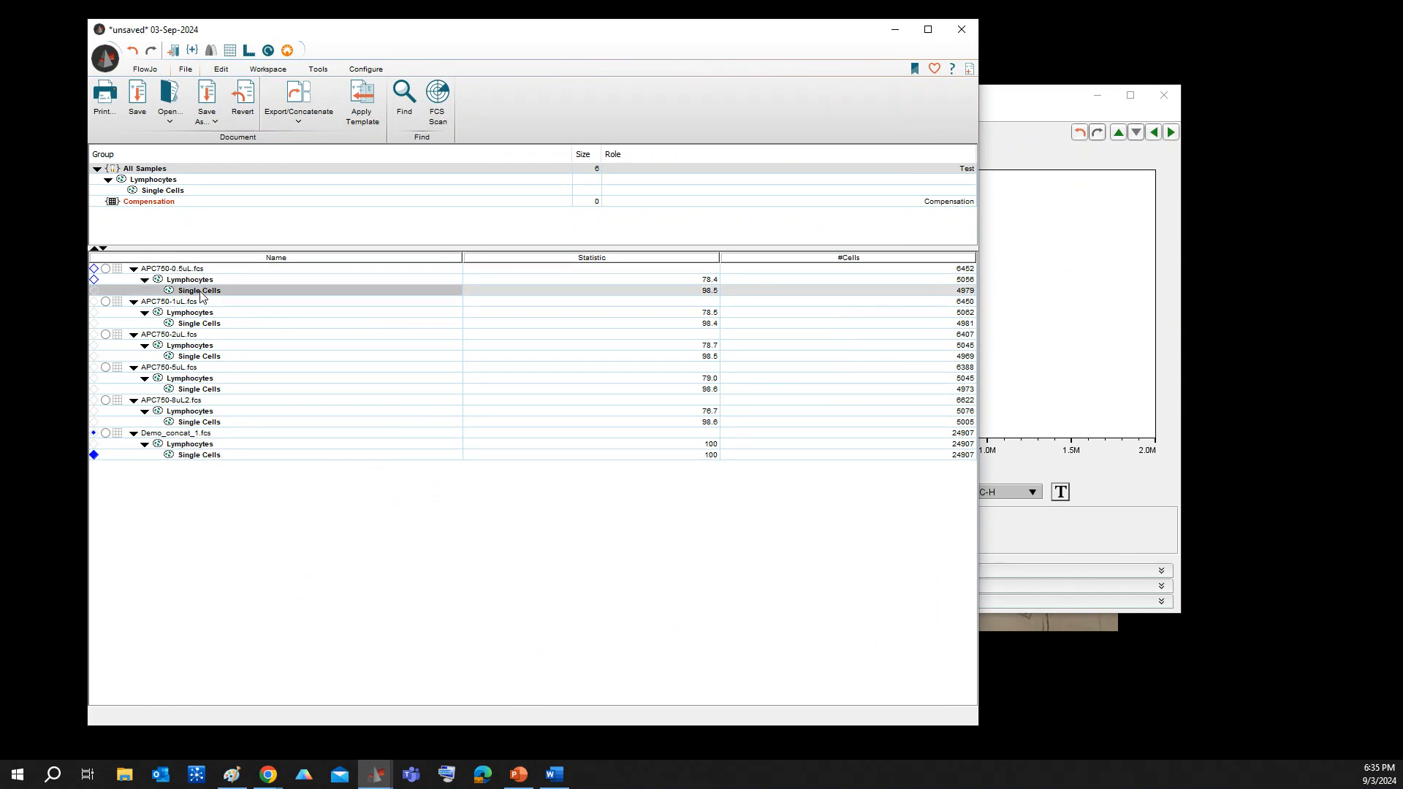
{"action": "left_click_drag", "start_coordinate": [856, 103], "coordinate": [519, 76]}
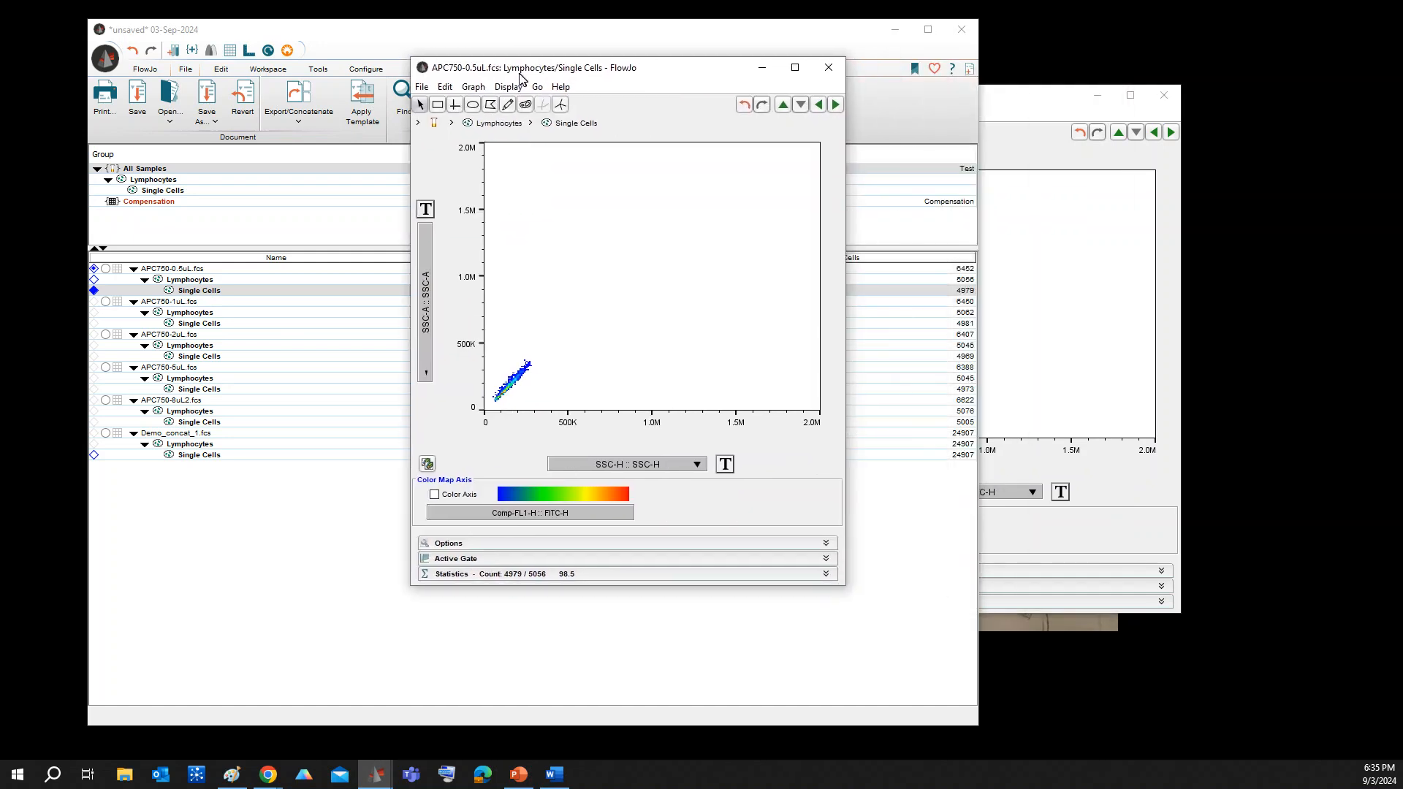
{"action": "left_click", "coordinate": [656, 468]}
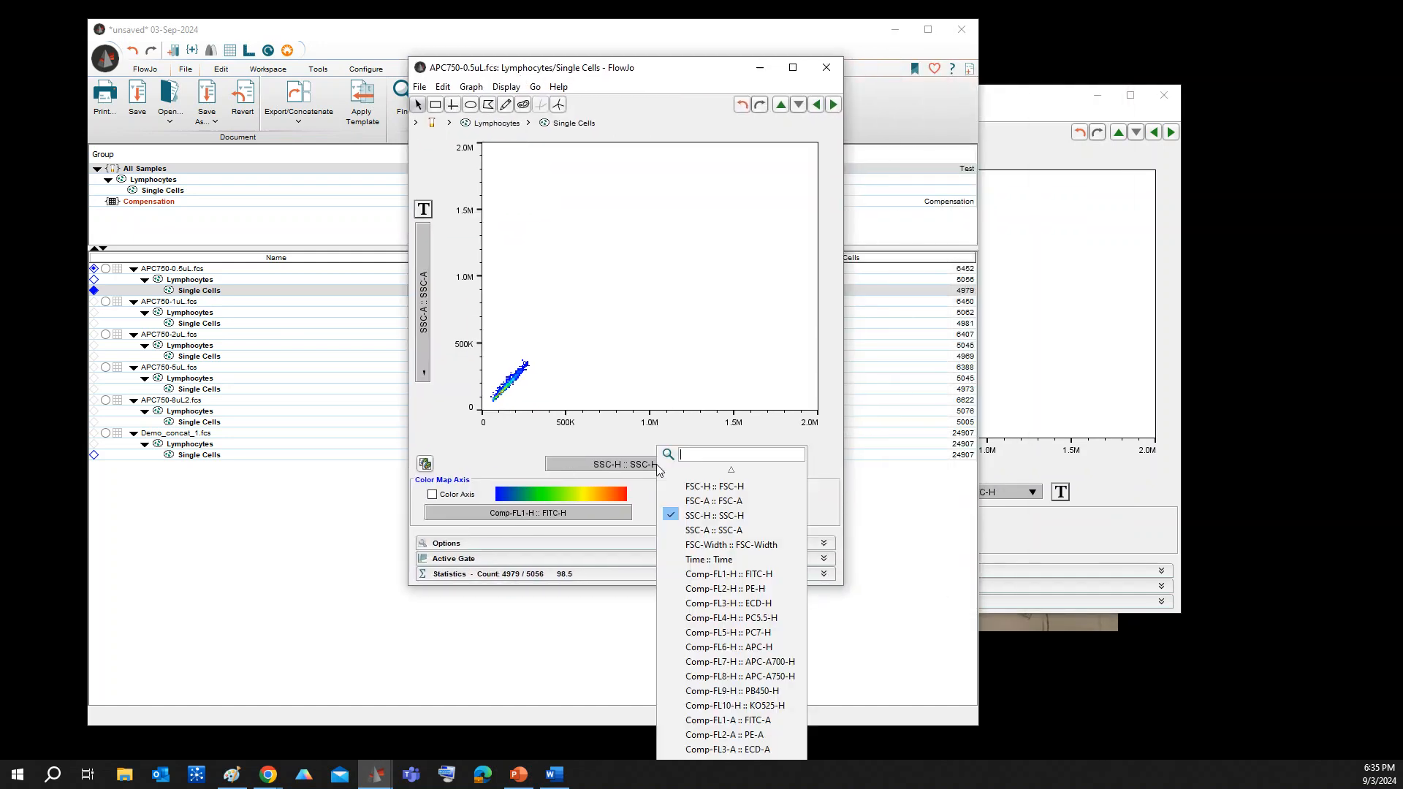
{"action": "scroll", "coordinate": [691, 635], "scroll_direction": "down", "scroll_amount": 3}
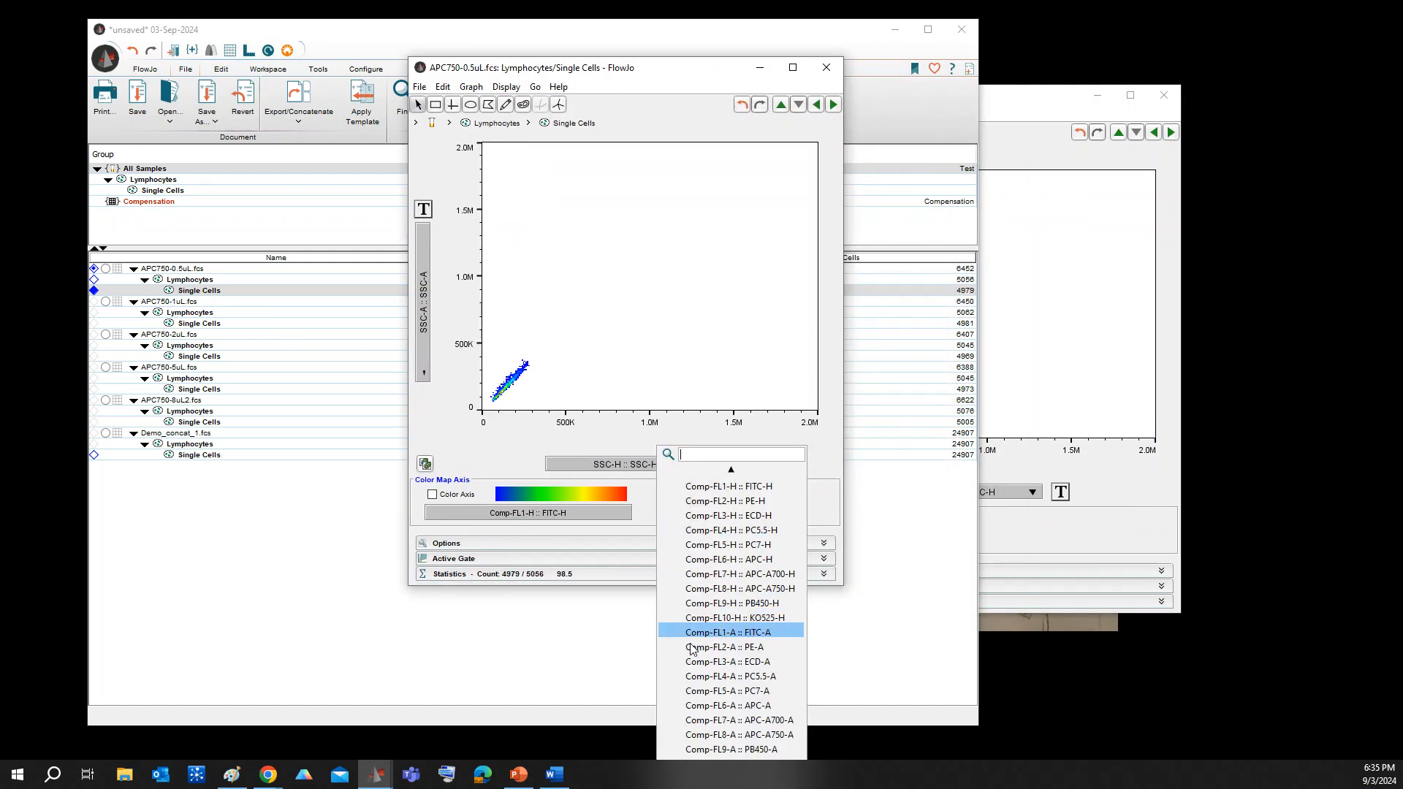
{"action": "left_click", "coordinate": [707, 735]}
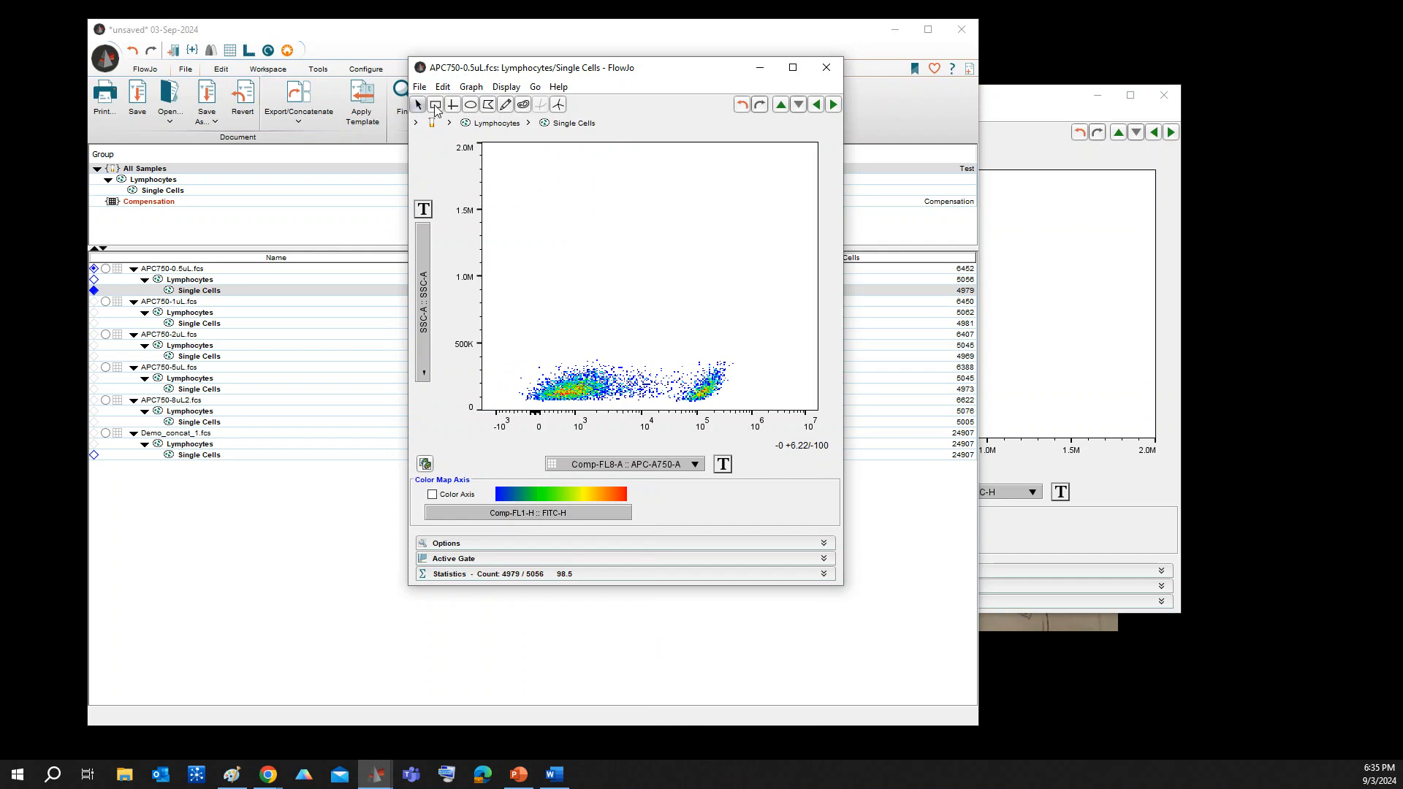
Draw a rectangle gate around the negative population, name it APC750-, and place its label above the gate
{"action": "left_click_drag", "start_coordinate": [514, 356], "coordinate": [651, 411]}
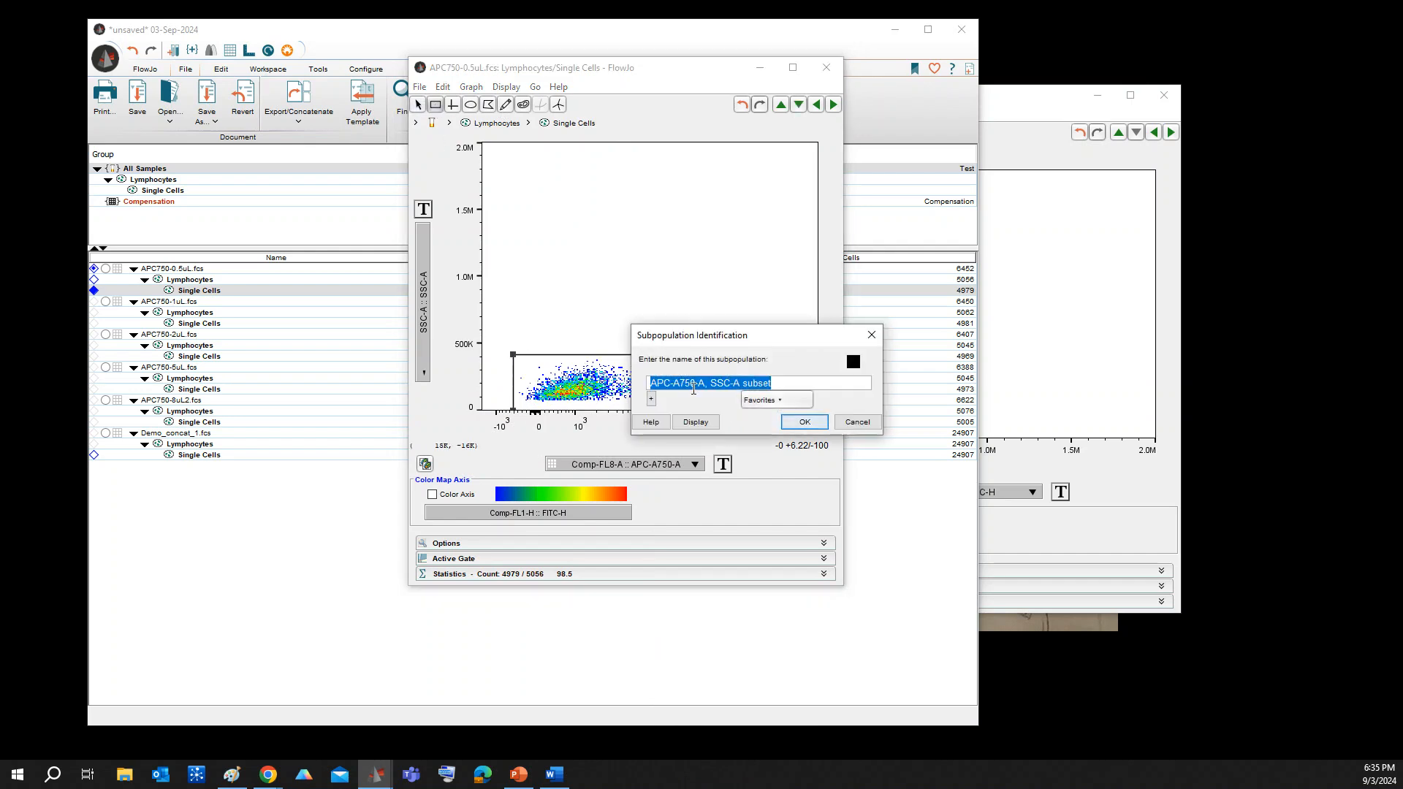
{"action": "type", "text": "APC"}
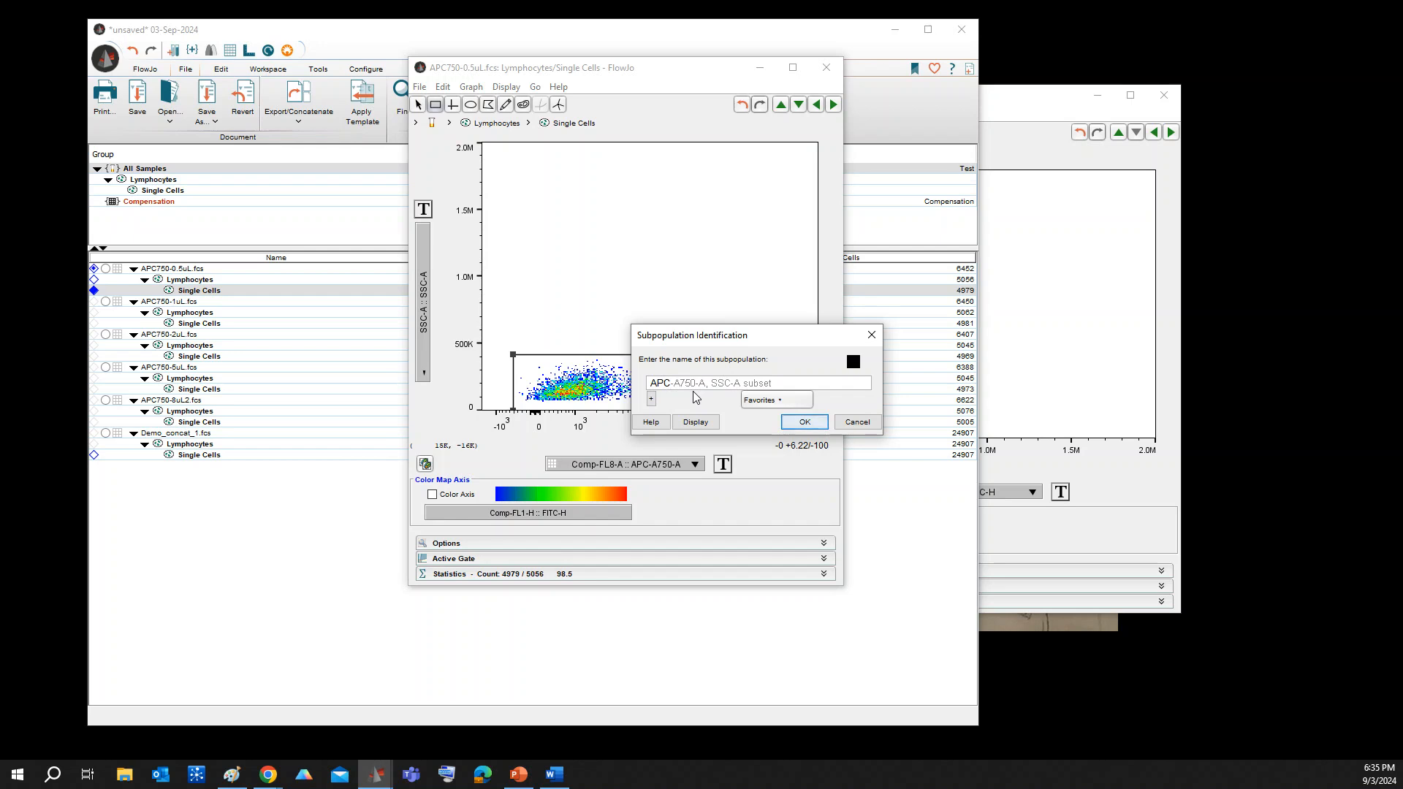
{"action": "type", "text": "750-"}
{"action": "left_click", "coordinate": [805, 421]}
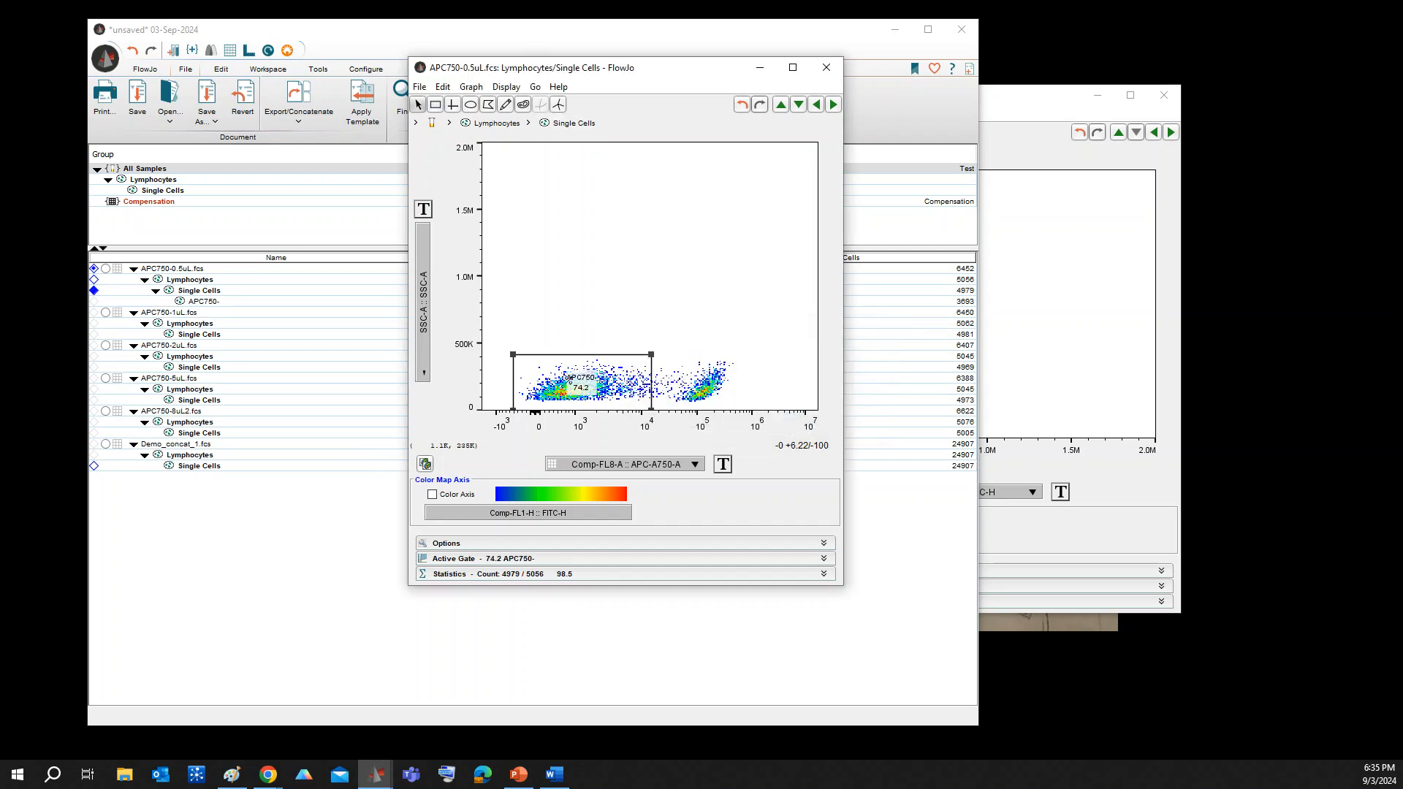
{"action": "left_click_drag", "start_coordinate": [581, 388], "coordinate": [574, 336]}
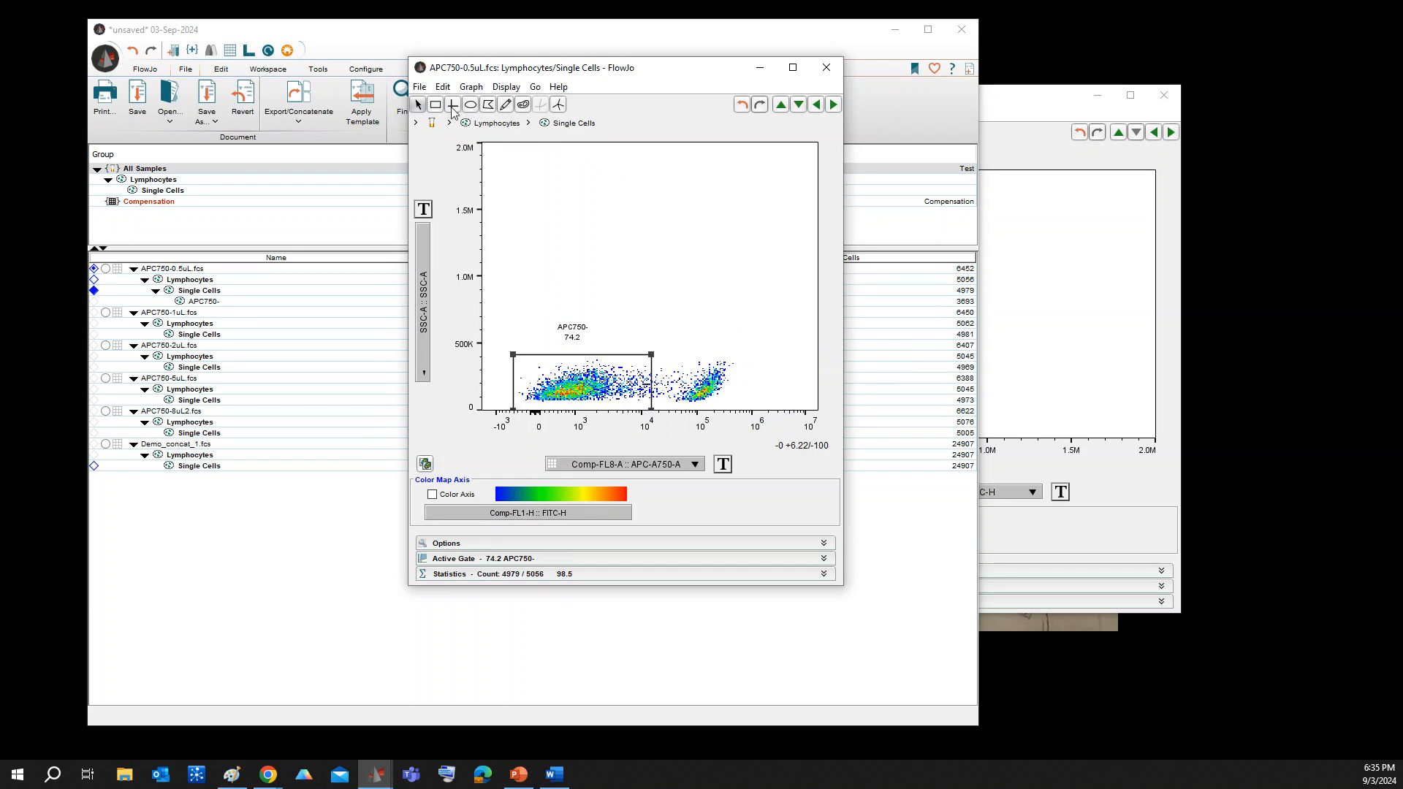
Draw a rectangle gate around the positive population near 10^5 and name it APC750+
{"action": "left_click", "coordinate": [435, 104]}
{"action": "left_click_drag", "start_coordinate": [662, 354], "coordinate": [744, 411]}
{"action": "type", "text": "AP"}
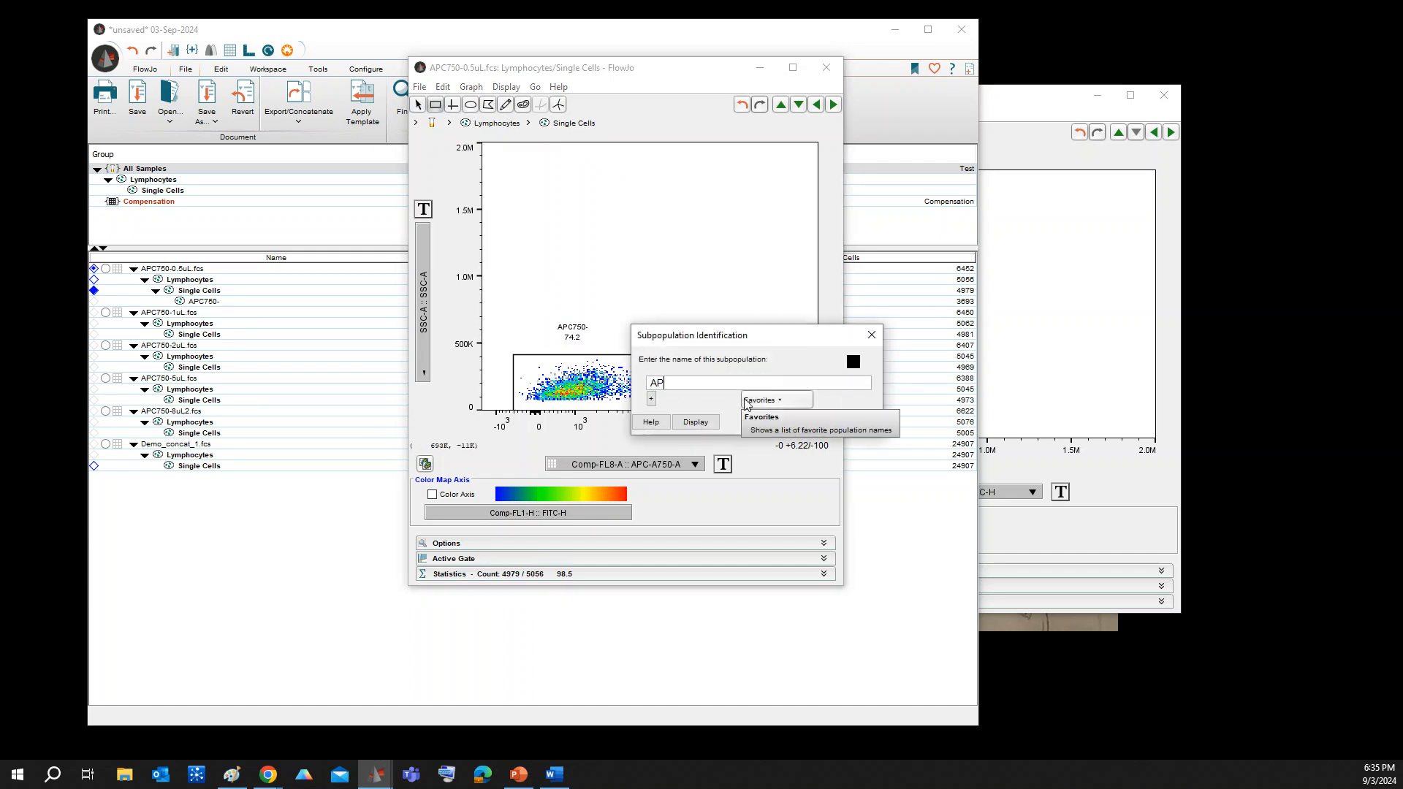
{"action": "type", "text": "C750+"}
{"action": "left_click", "coordinate": [803, 422]}
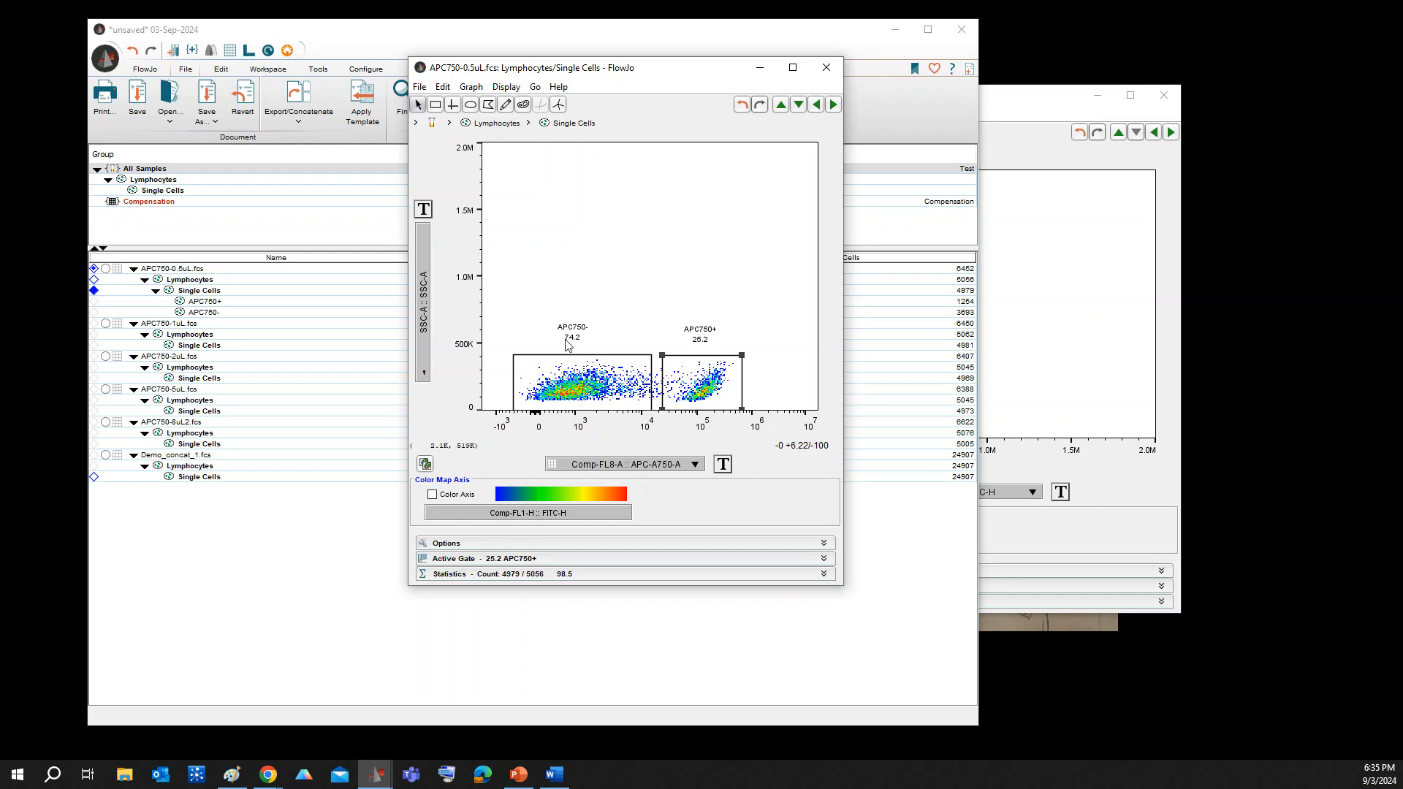
Copy the APC750+ and APC750- gates from APC750-0.5uL.fcs to the All Samples group
{"action": "left_click", "coordinate": [205, 303]}
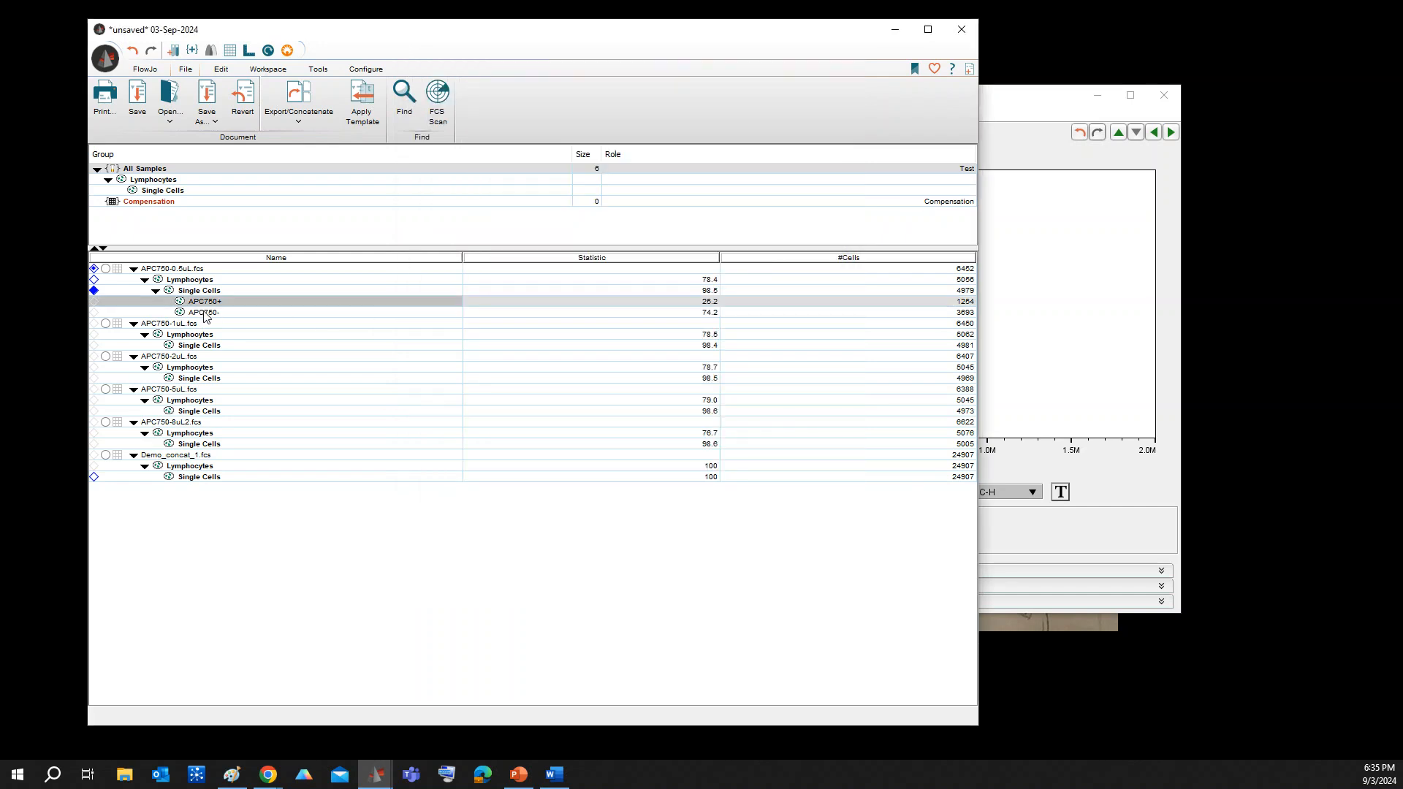
{"action": "left_click", "coordinate": [206, 316], "text": "shift"}
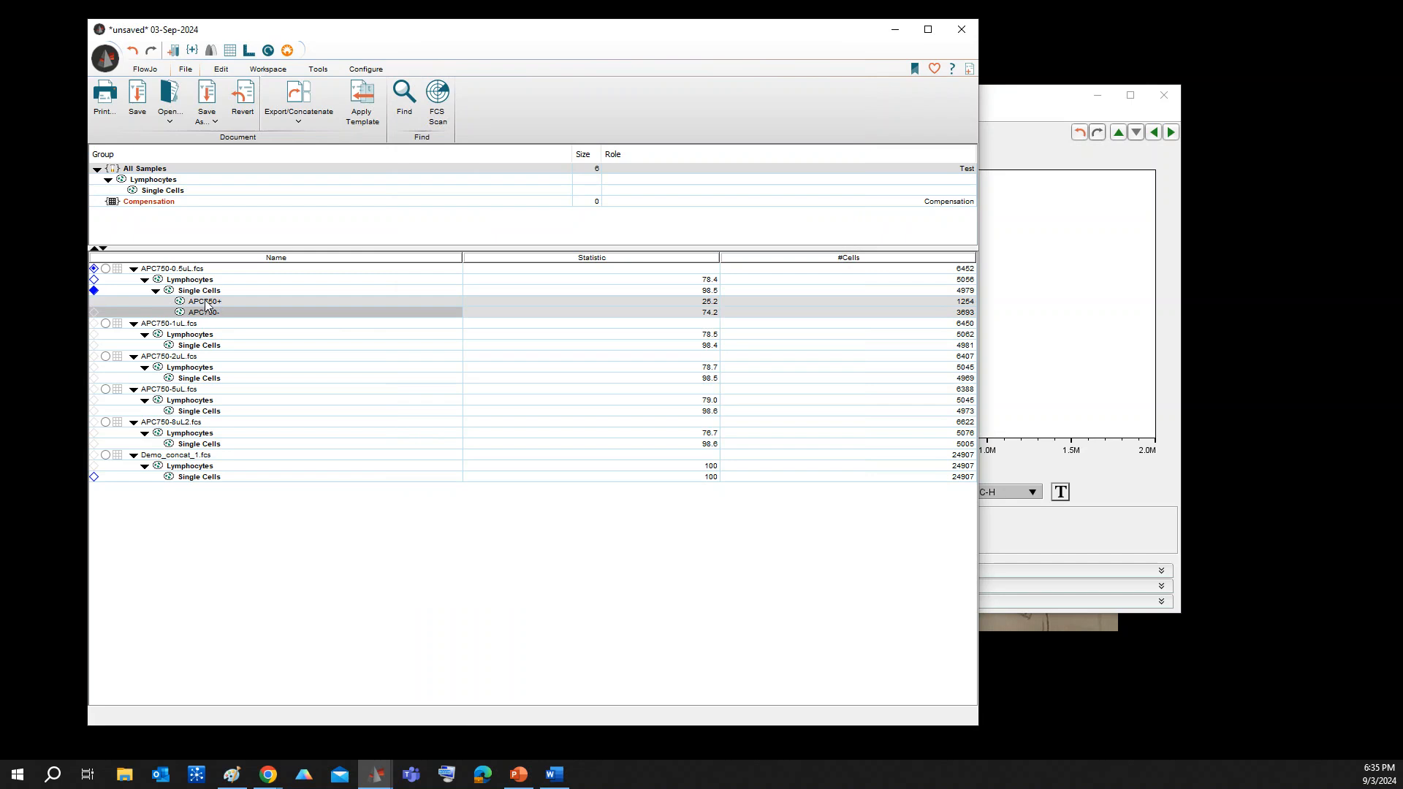
{"action": "right_click", "coordinate": [207, 305]}
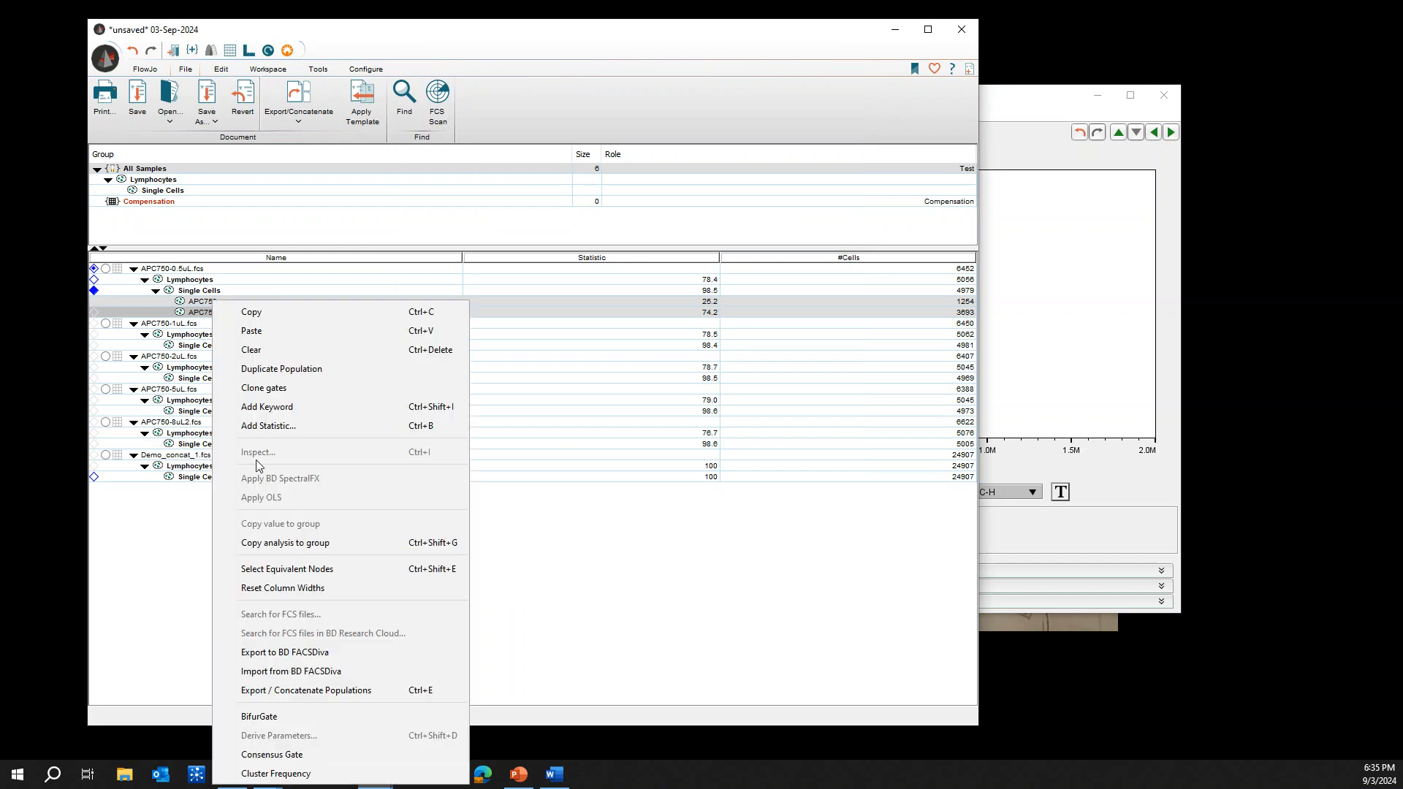
{"action": "left_click", "coordinate": [282, 542]}
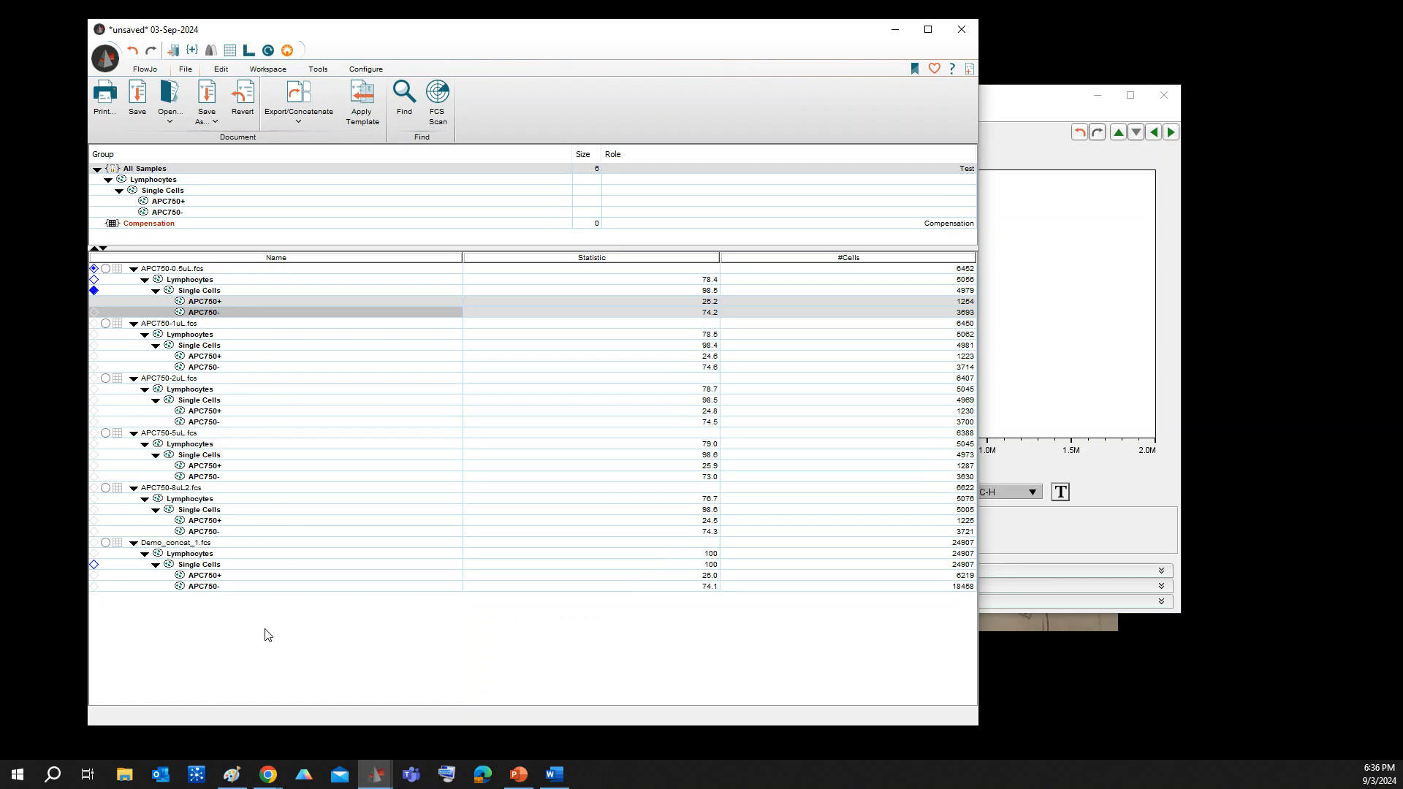
Reopen the APC750-0.5uL.fcs Single Cells plot and advance to APC750-1uL.fcs to check the gate placement
{"action": "double_click", "coordinate": [209, 292]}
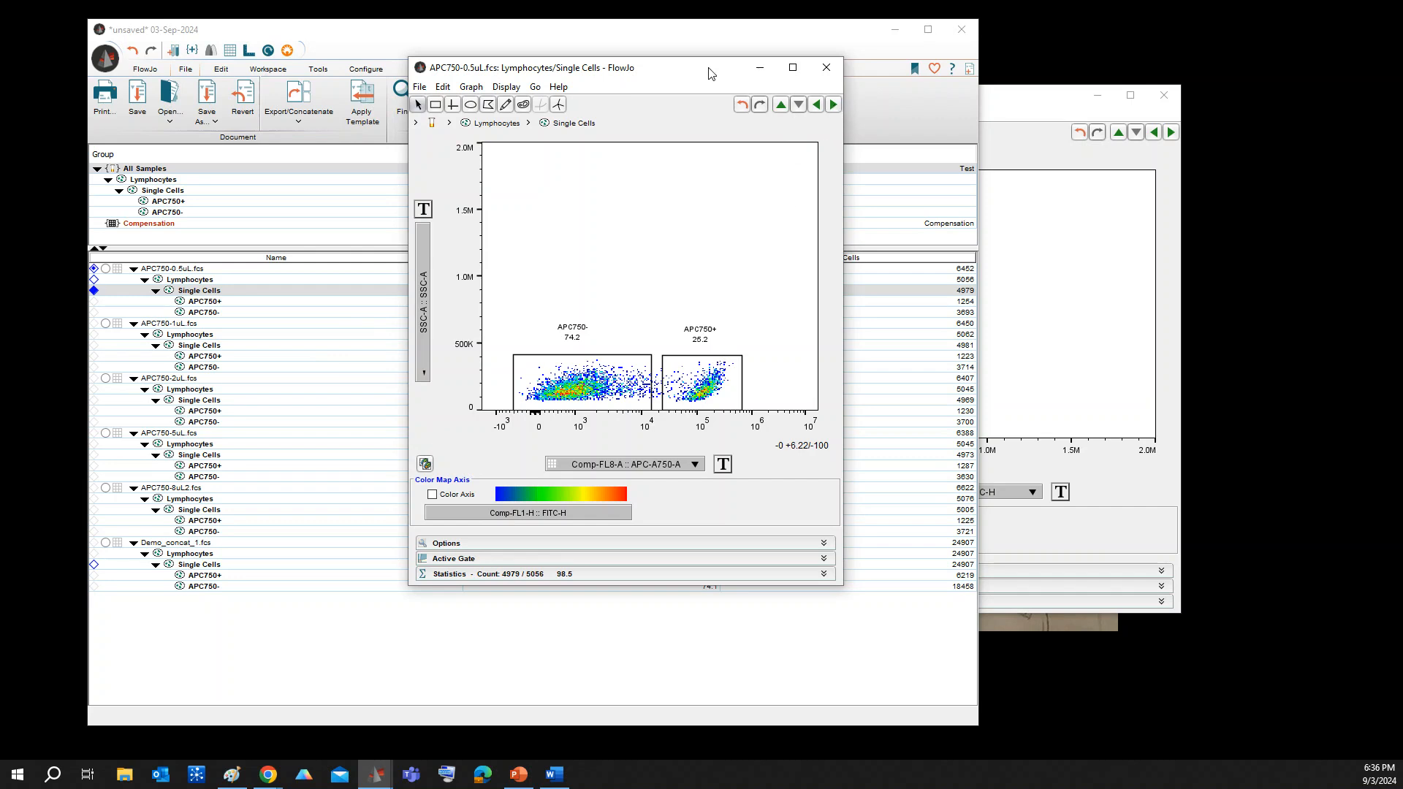
{"action": "left_click_drag", "start_coordinate": [709, 71], "coordinate": [648, 64]}
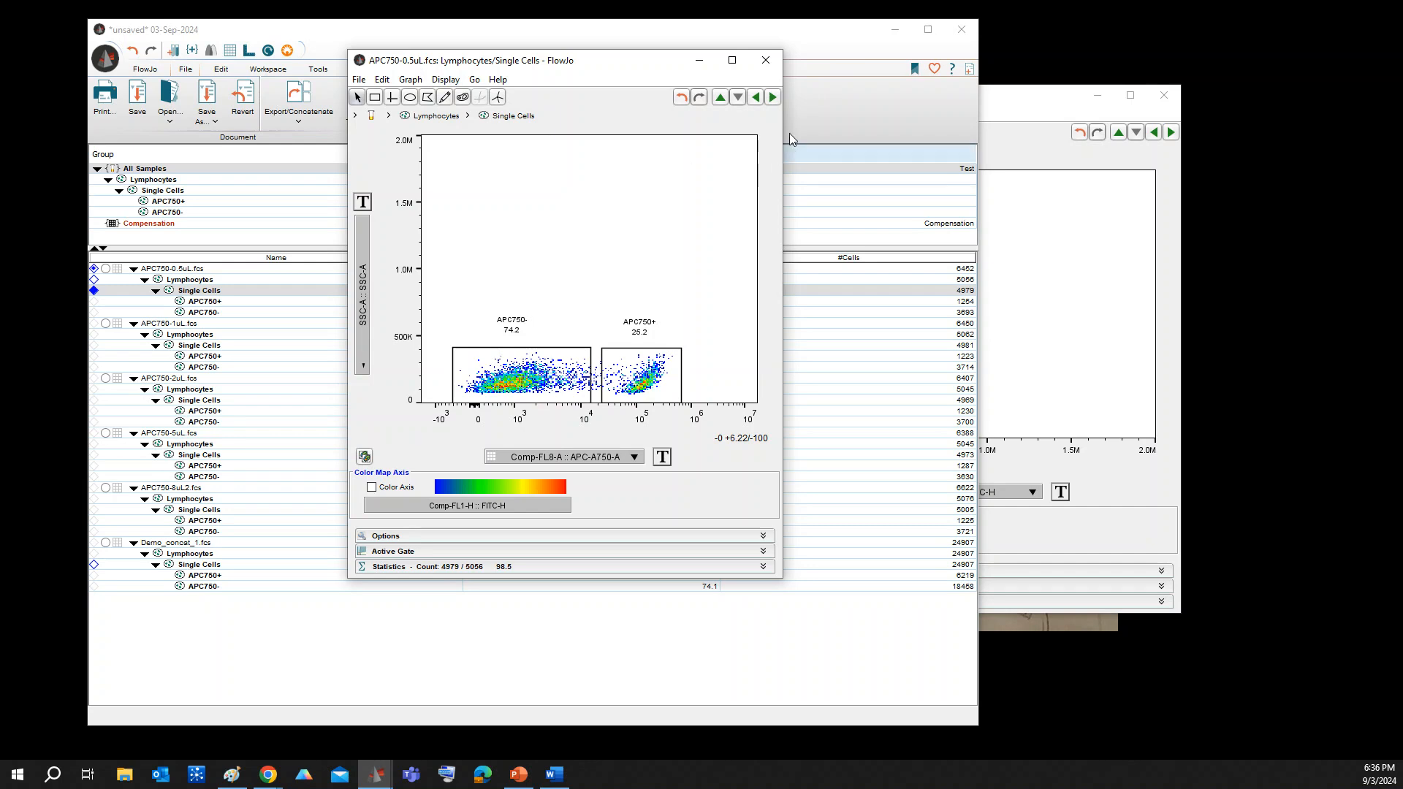
{"action": "left_click", "coordinate": [772, 97]}
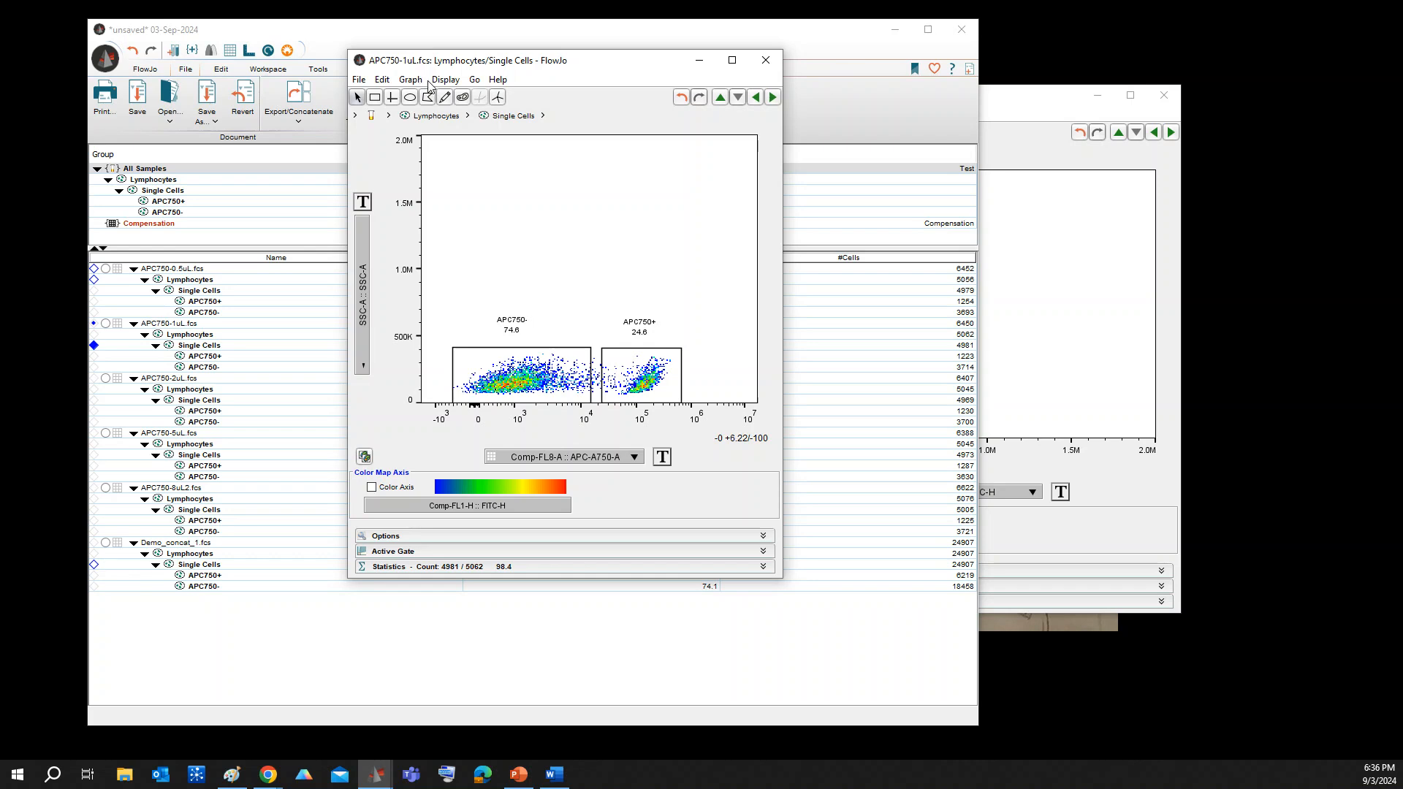
Step through the Single Cells plots of APC750-2uL.fcs, APC750-5uL.fcs and APC750-8uL2.fcs to check the placement of both gates
{"action": "left_click", "coordinate": [772, 97]}
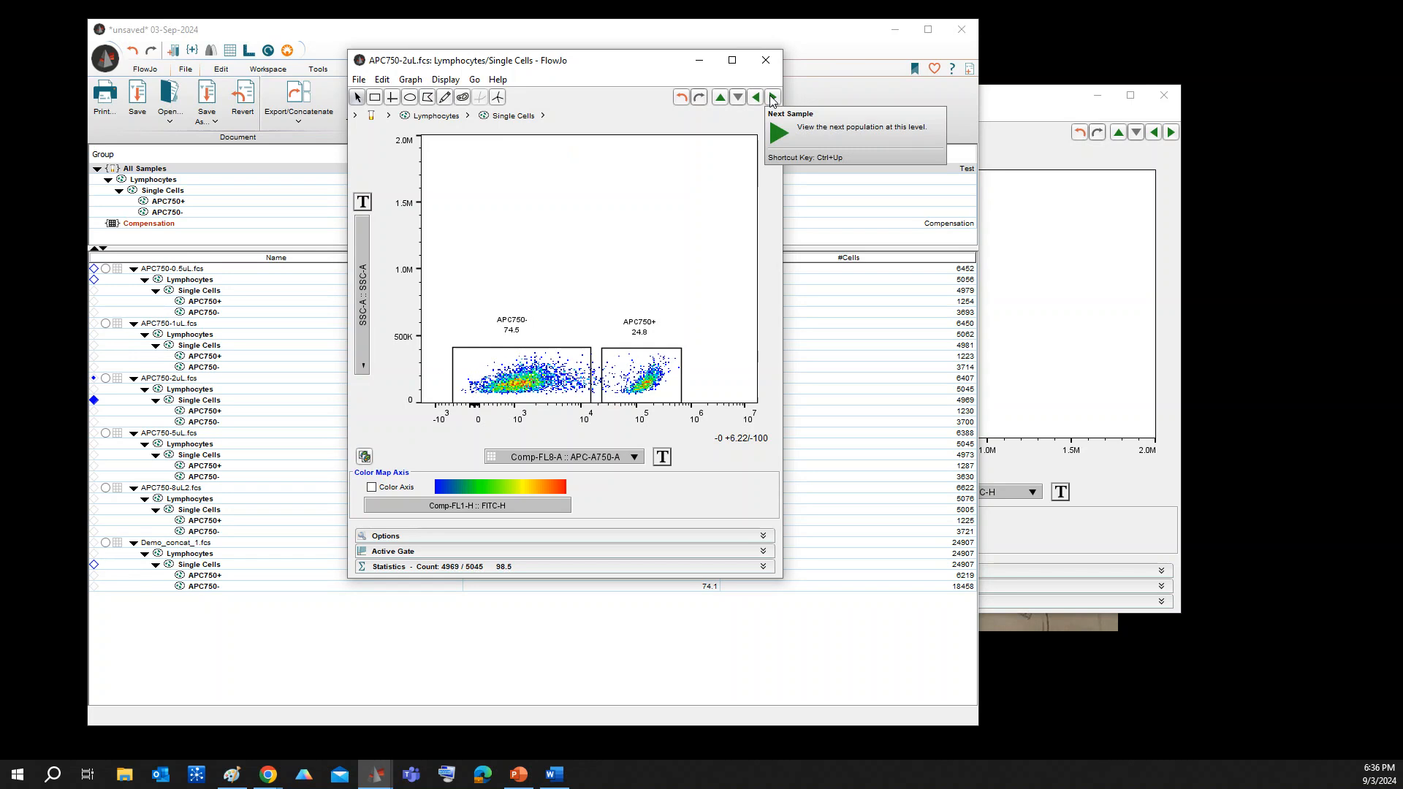
{"action": "left_click", "coordinate": [772, 98]}
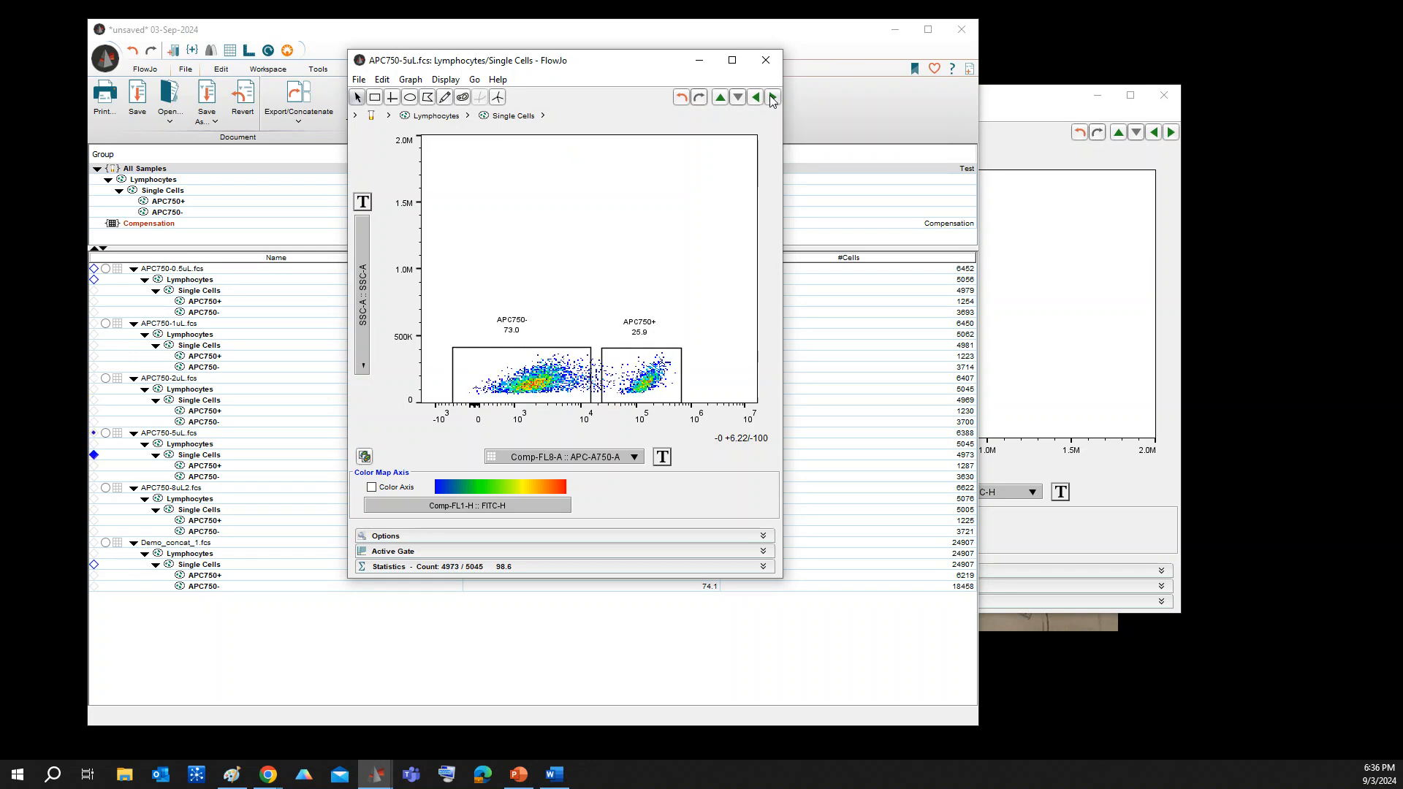
{"action": "left_click", "coordinate": [772, 98]}
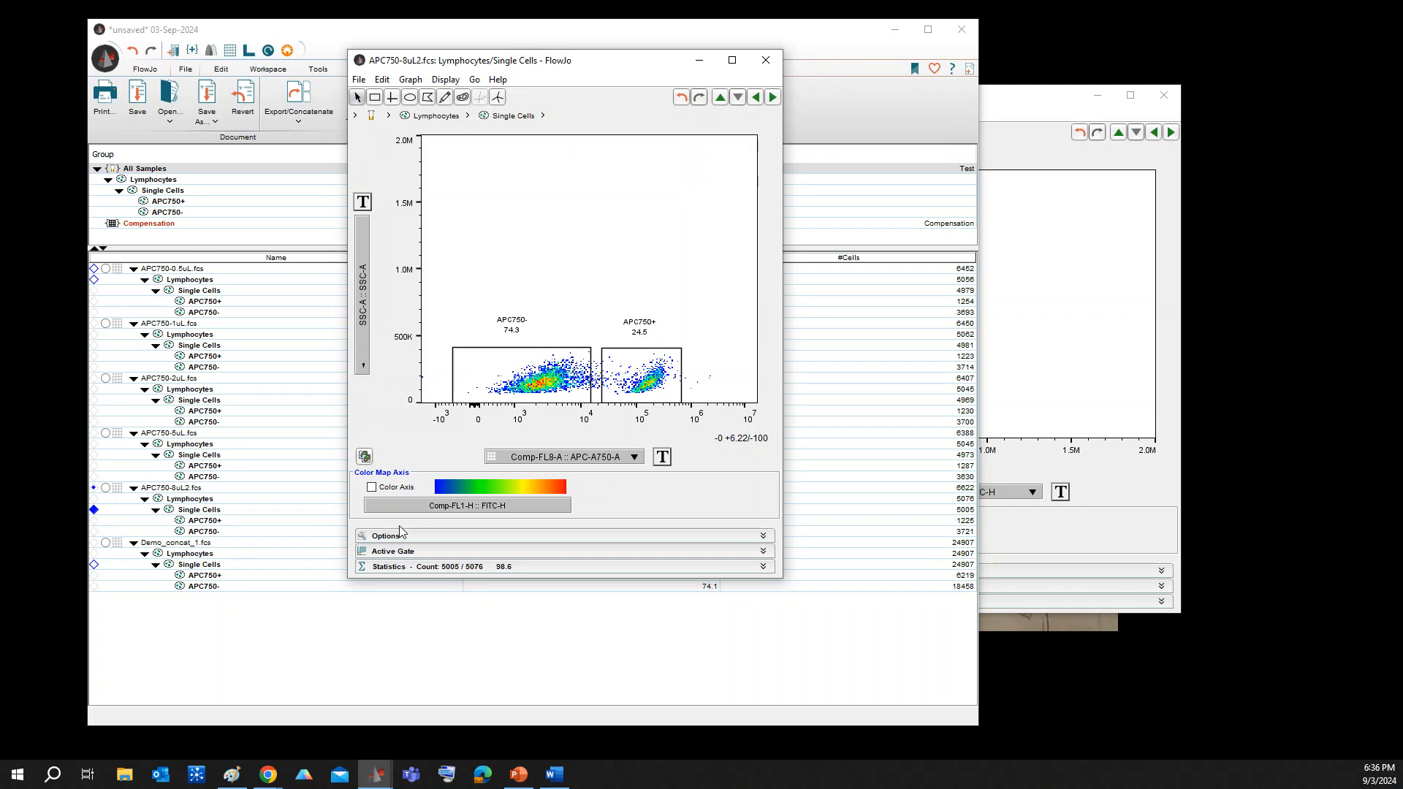
Start the StainIndex plugin on the Single Cells population of APC750-0.5uL.fcs, saving the workspace as 03-Sep-2024.wsp
{"action": "left_click", "coordinate": [220, 633]}
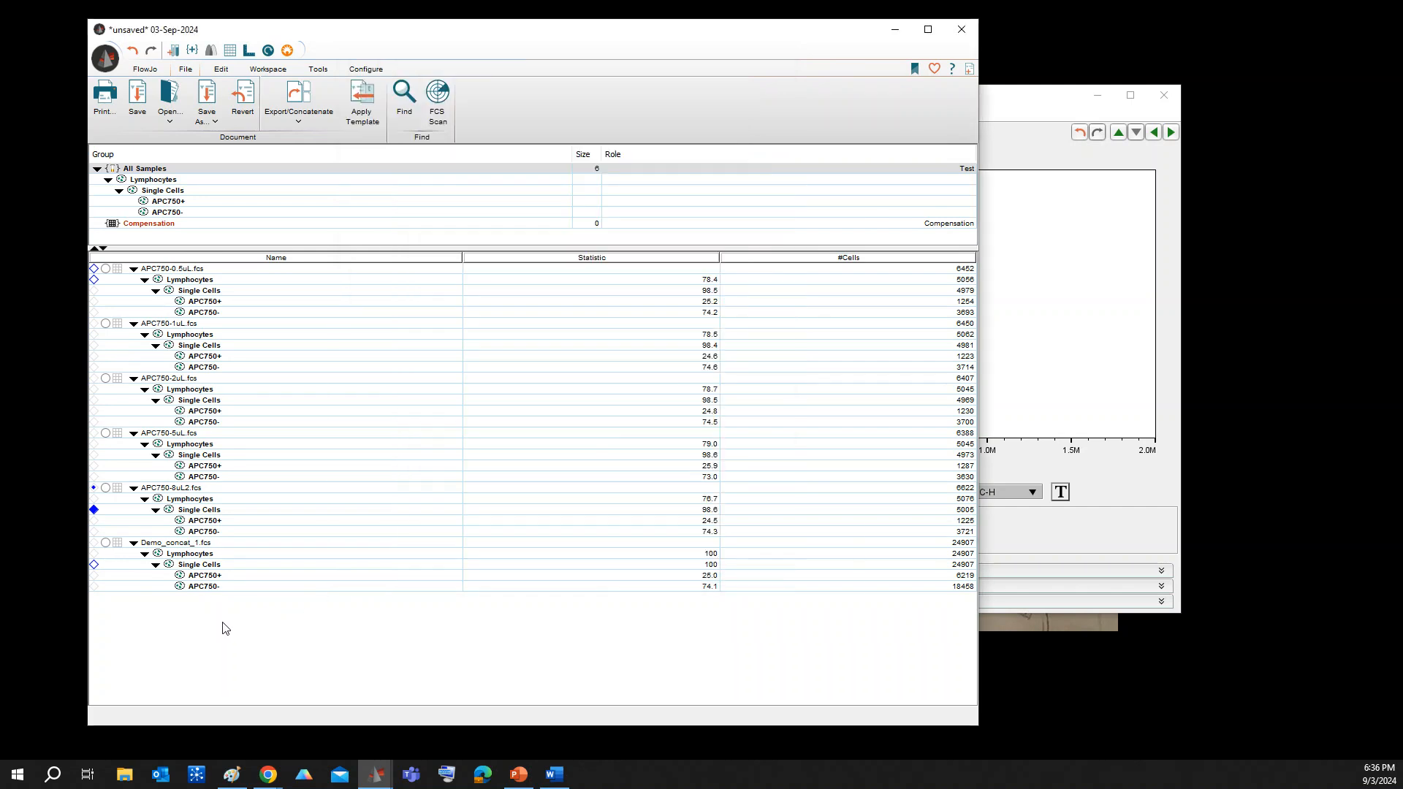
{"action": "left_click", "coordinate": [208, 293]}
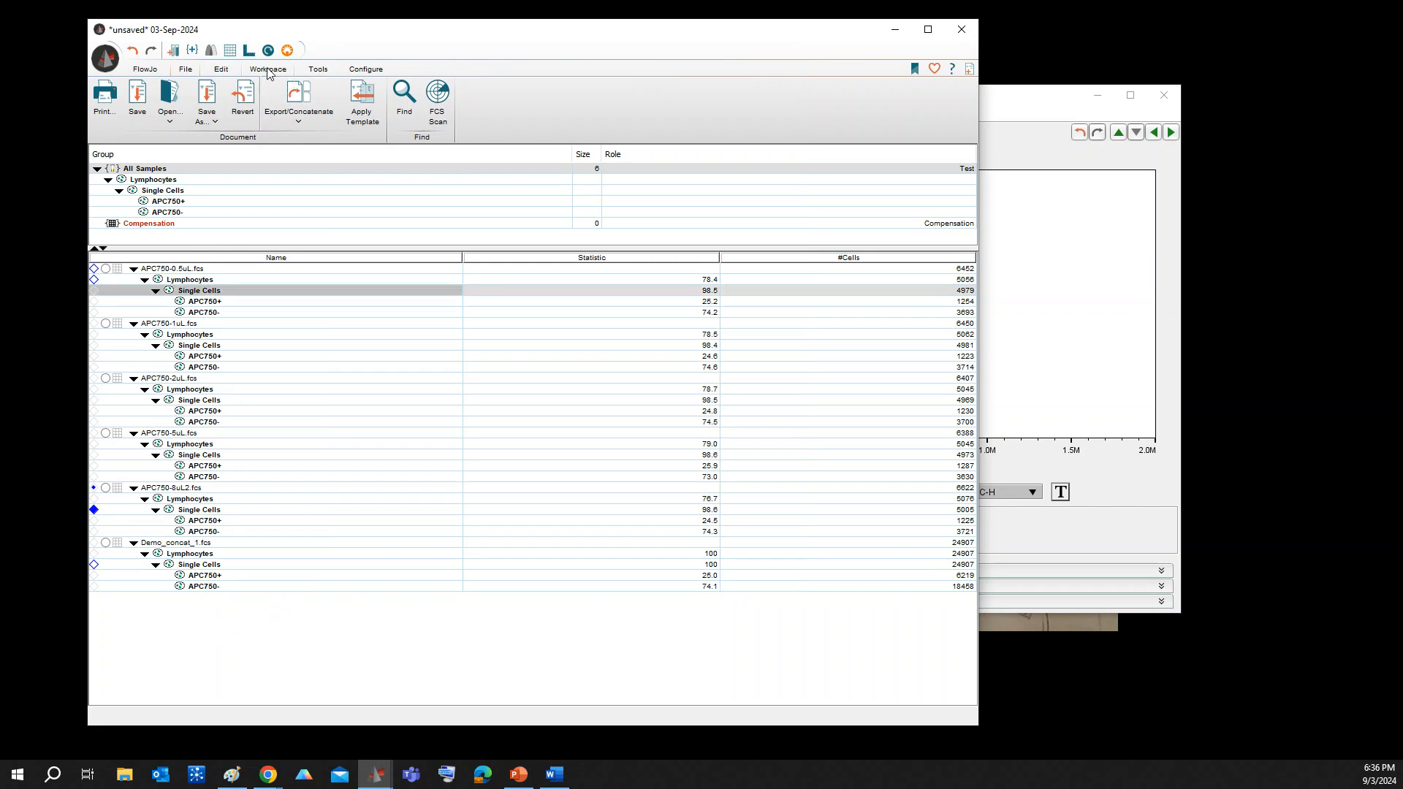
{"action": "left_click", "coordinate": [268, 70]}
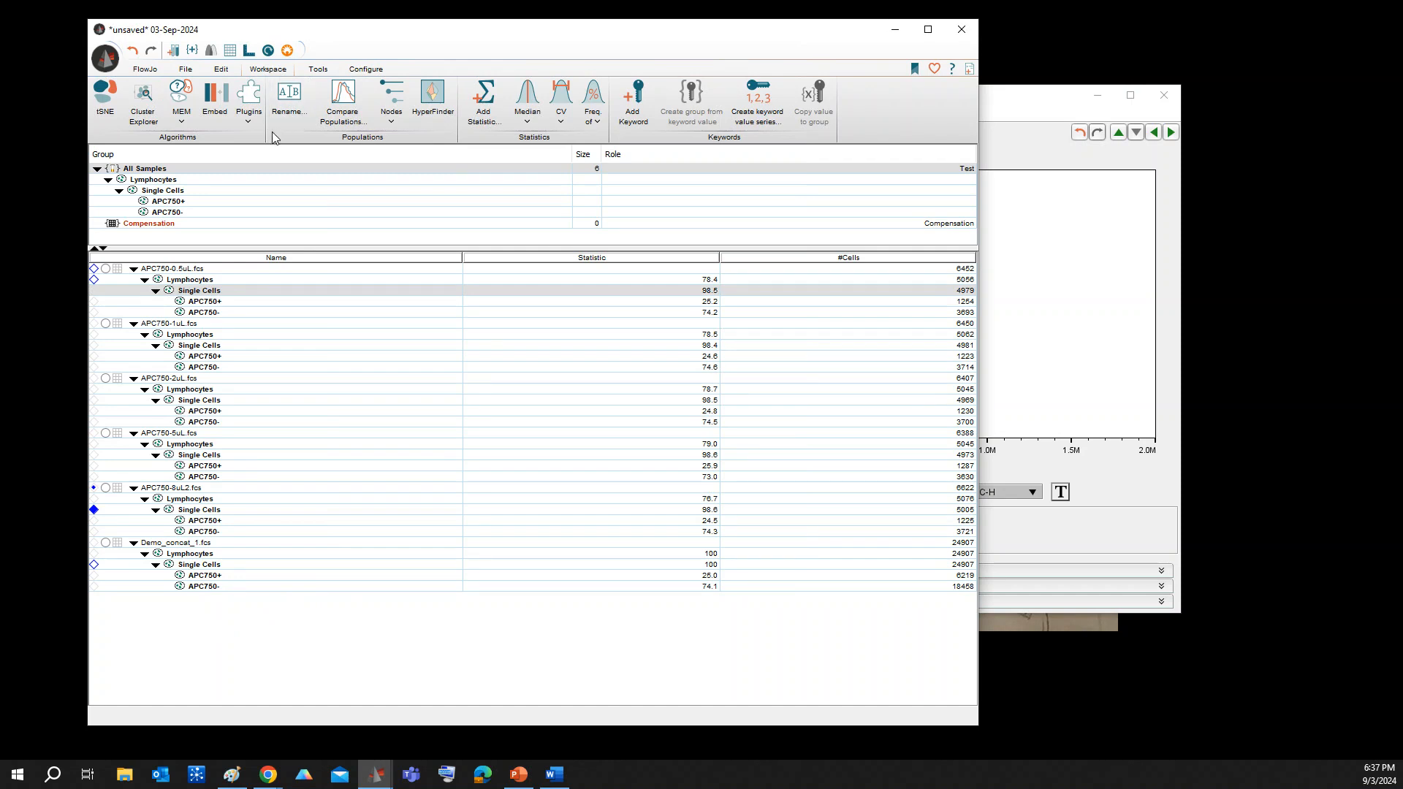
{"action": "left_click", "coordinate": [250, 123]}
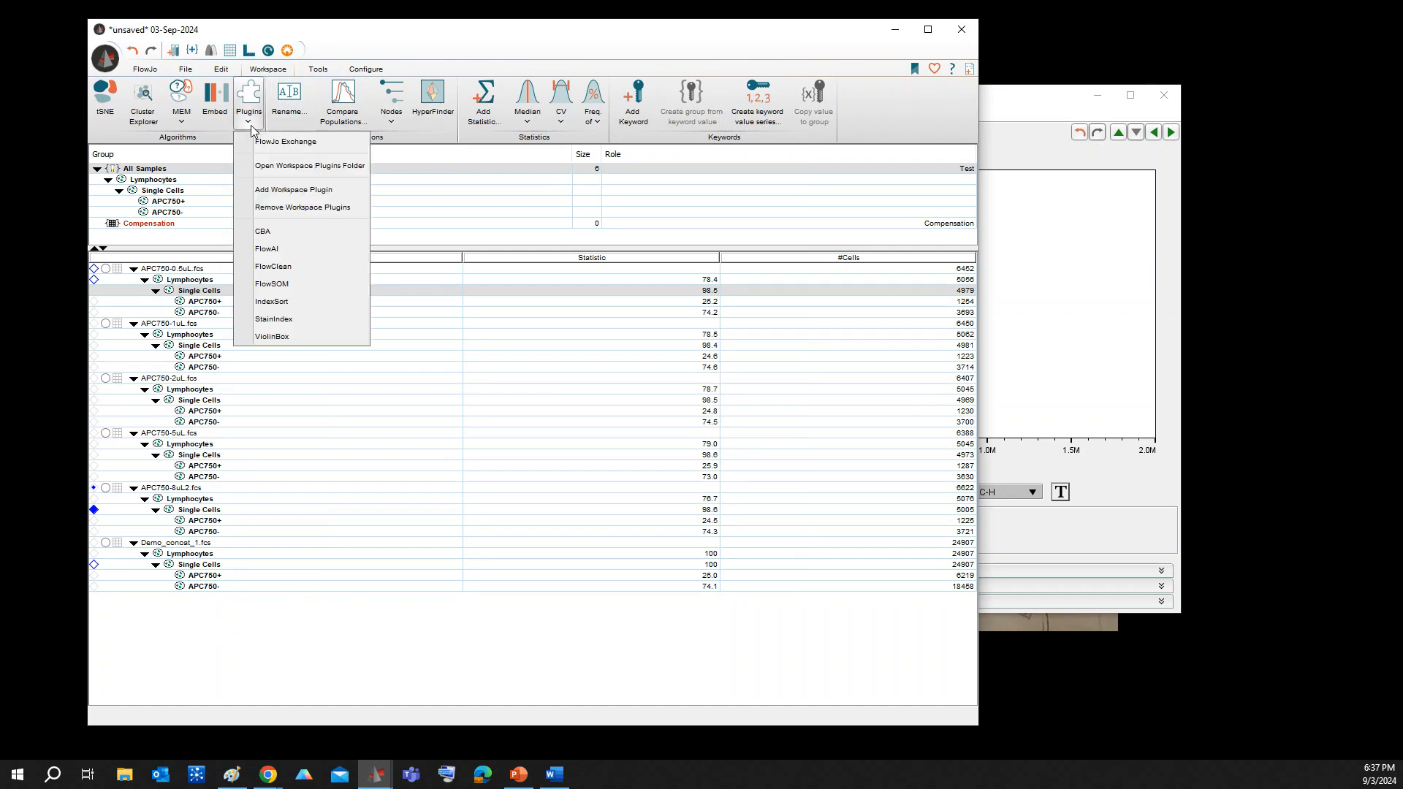
{"action": "left_click", "coordinate": [286, 326]}
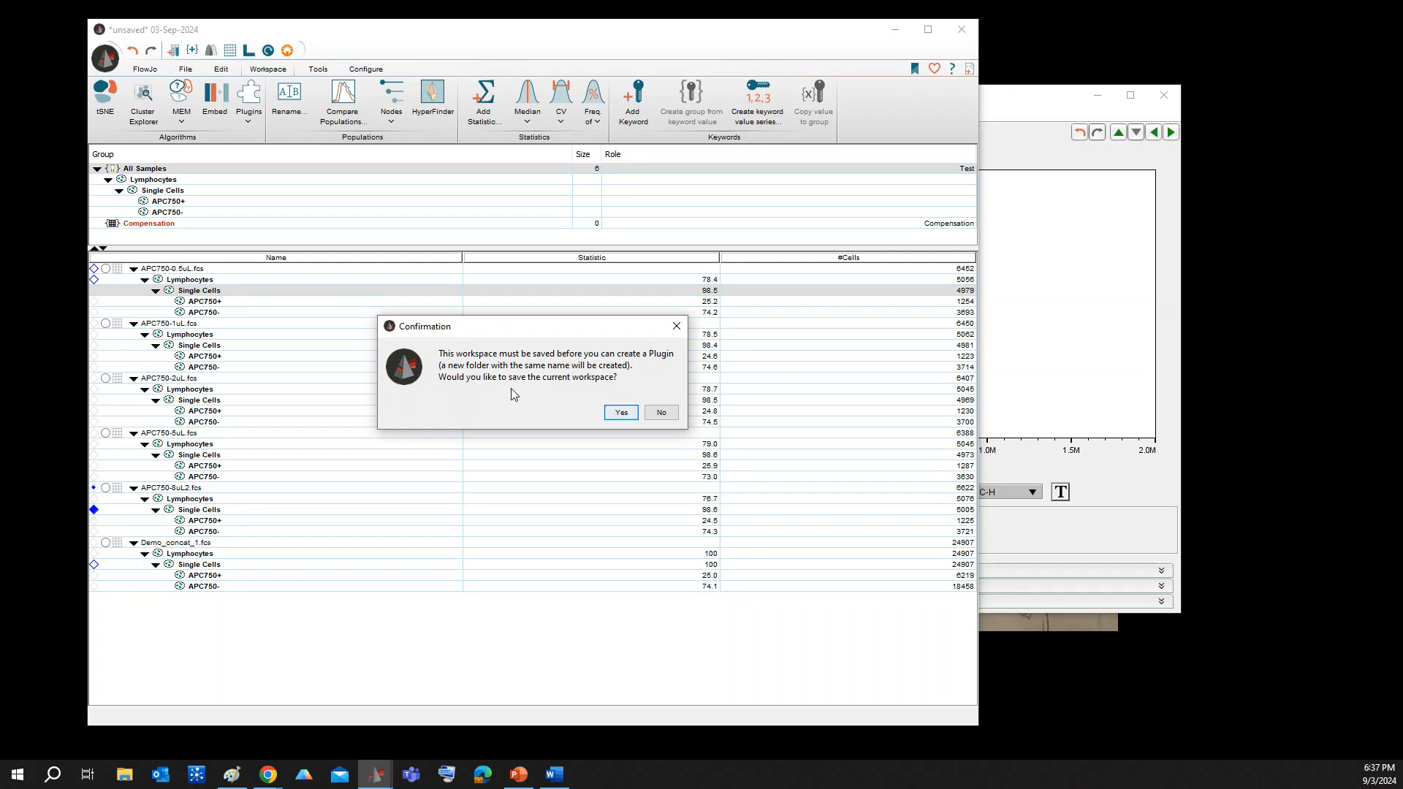
{"action": "left_click", "coordinate": [621, 412]}
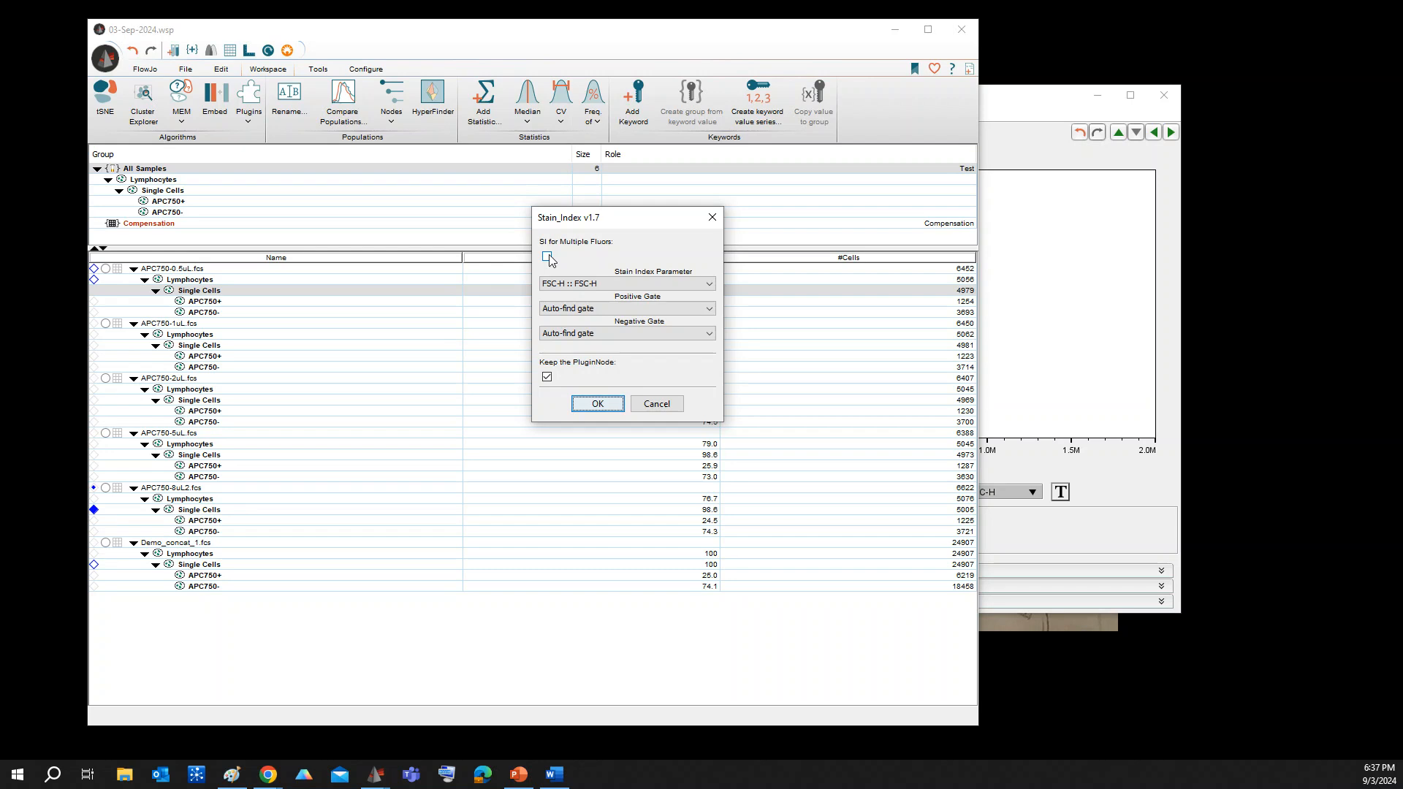
Run the stain index on Comp-FL8-A :: APC-A750-A with APC750+ as positive gate and APC750- as negative gate
{"action": "left_click", "coordinate": [687, 282]}
{"action": "scroll", "coordinate": [673, 336], "scroll_direction": "down", "scroll_amount": 5}
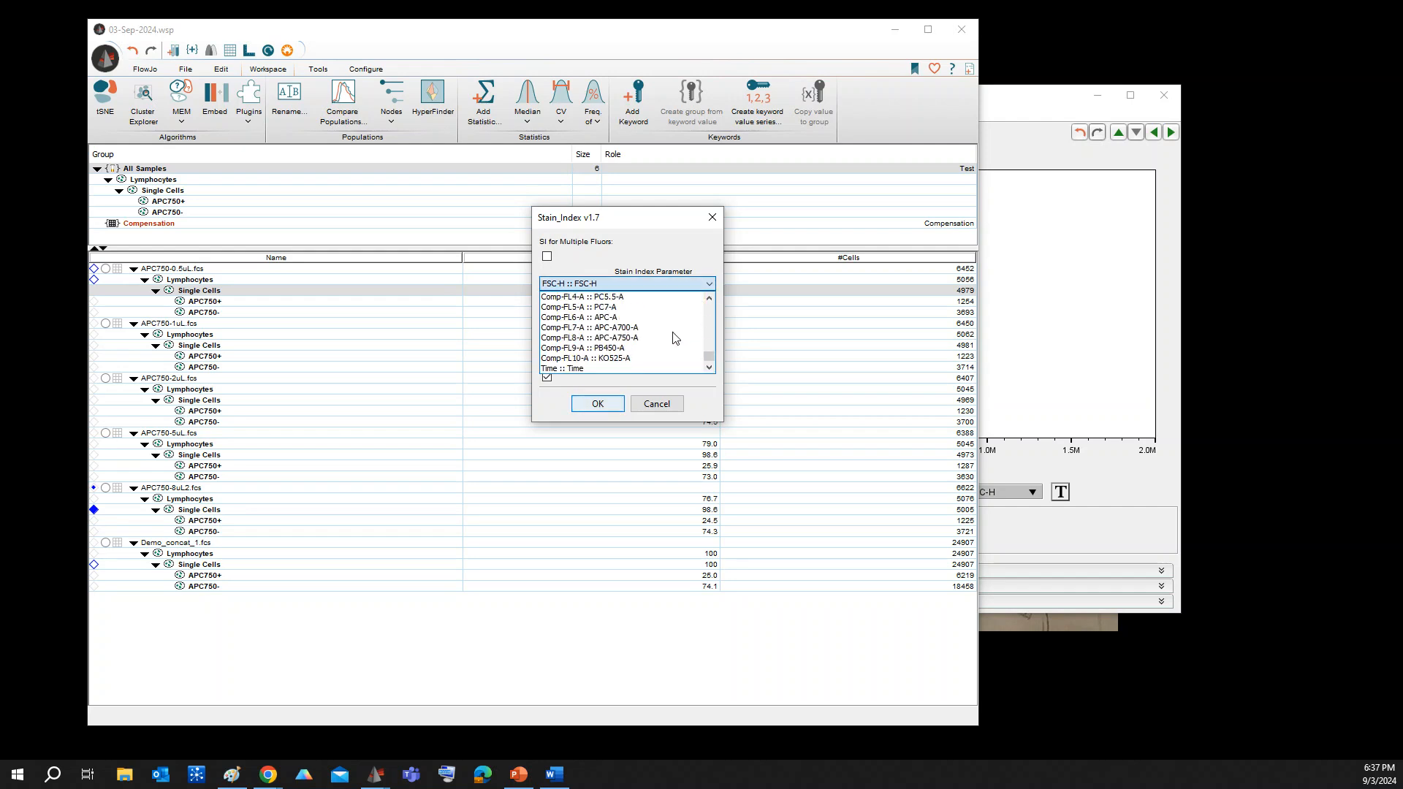
{"action": "left_click", "coordinate": [611, 339]}
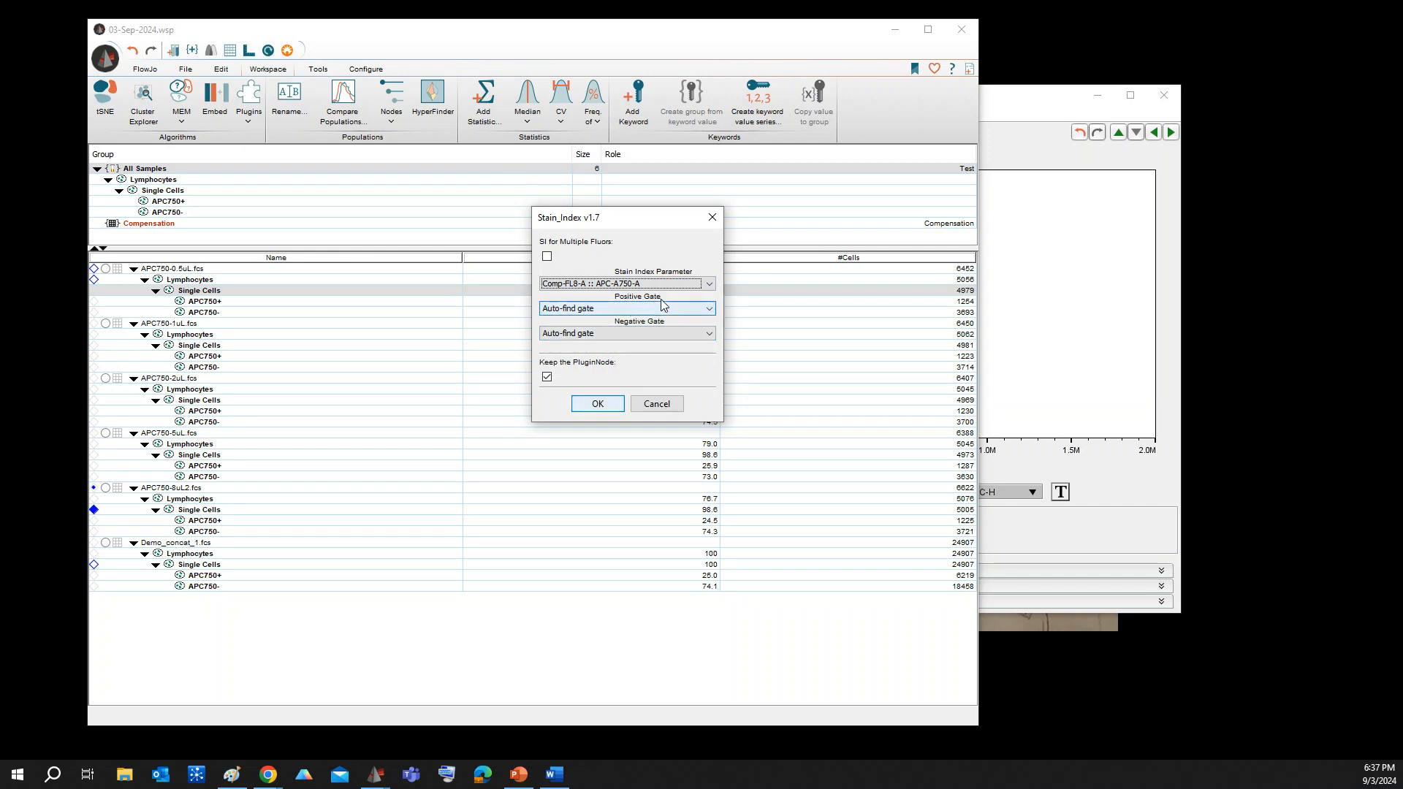
{"action": "left_click", "coordinate": [646, 308]}
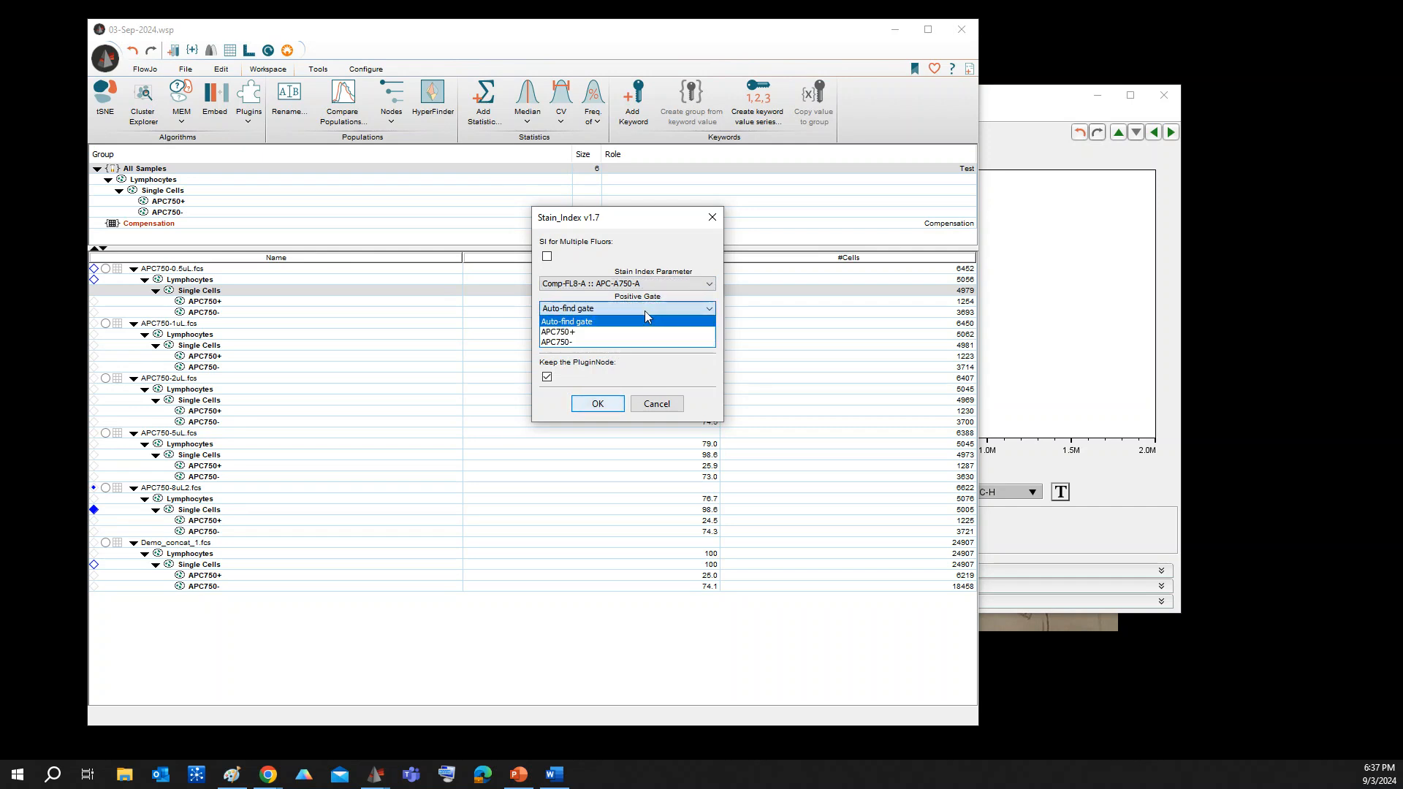
{"action": "left_click", "coordinate": [592, 333]}
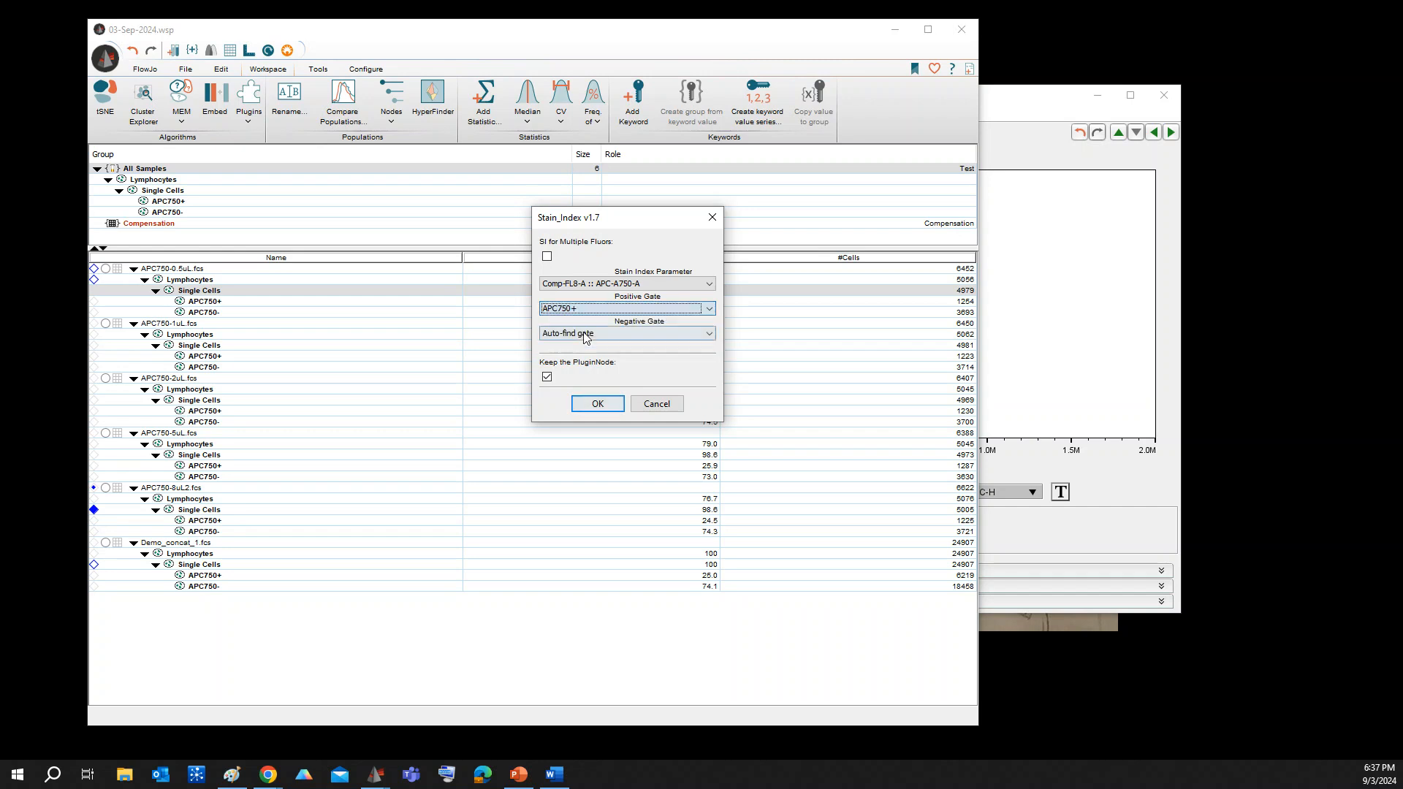
{"action": "left_click", "coordinate": [621, 335]}
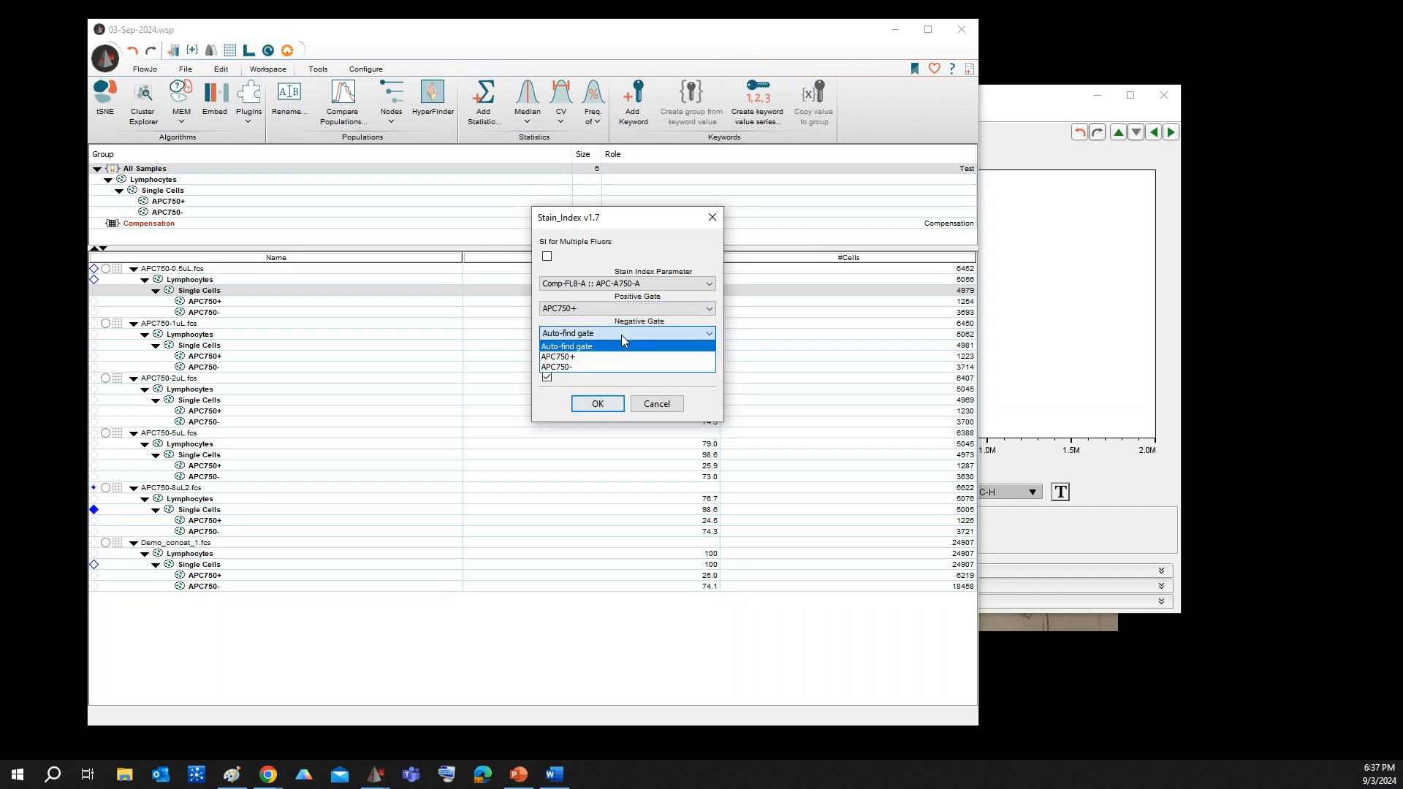
{"action": "left_click", "coordinate": [563, 366]}
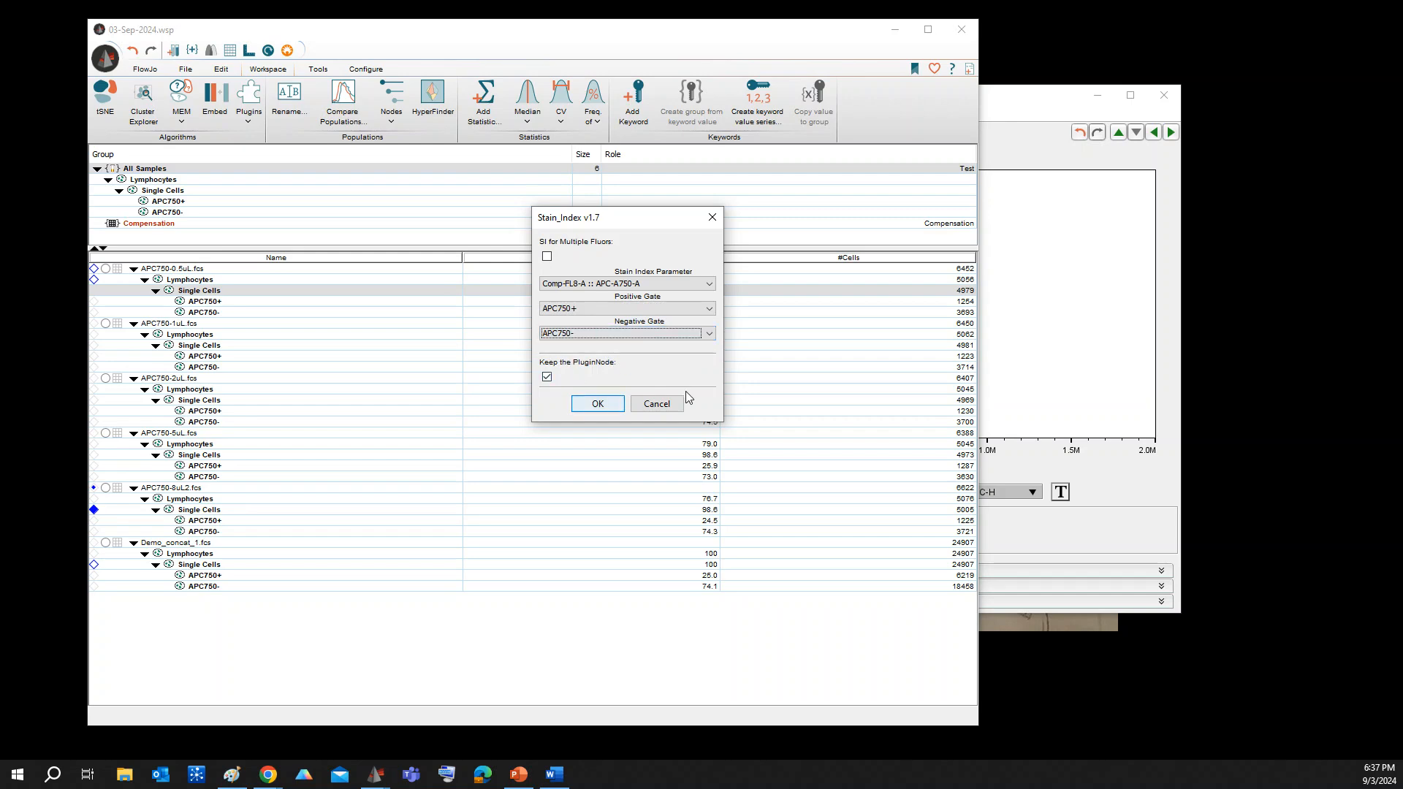
{"action": "left_click", "coordinate": [597, 404]}
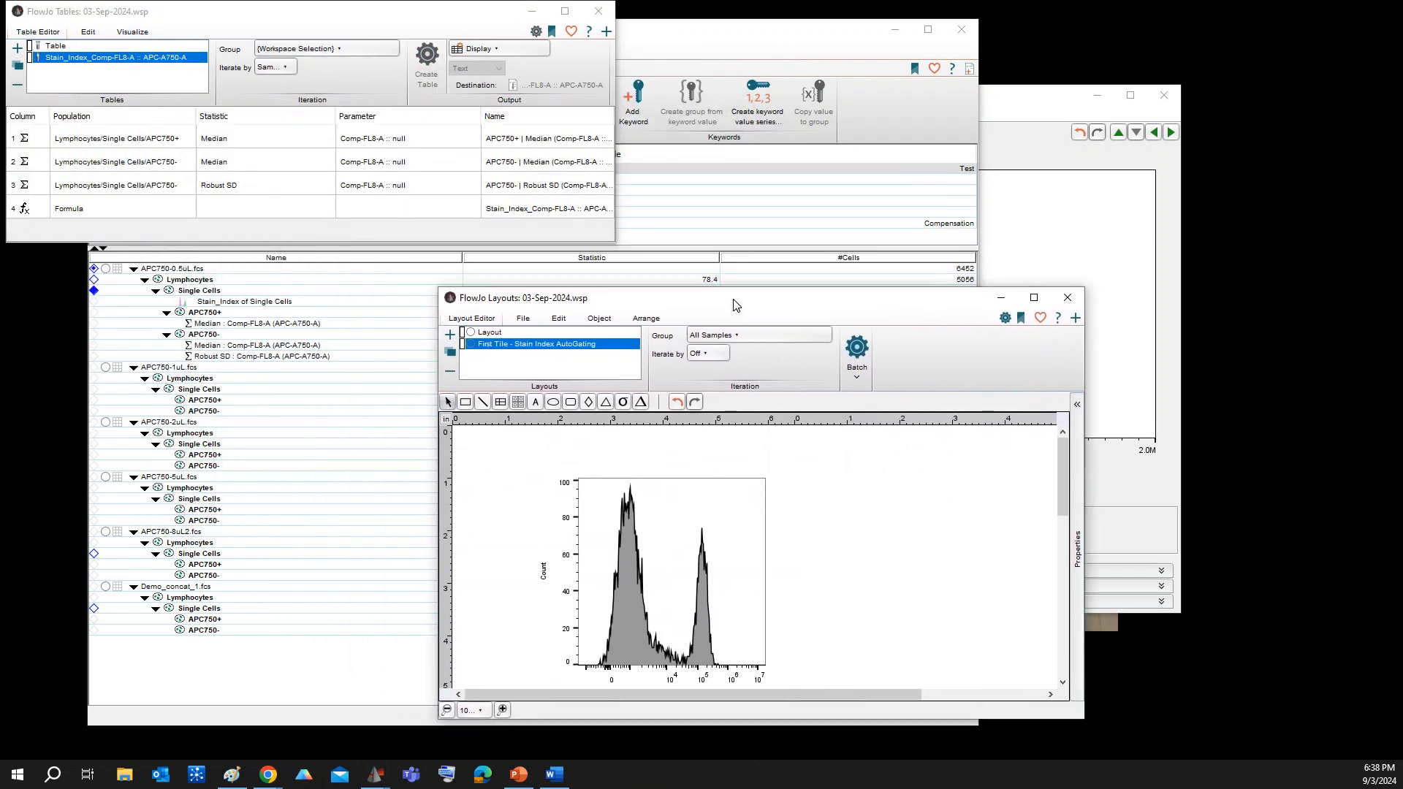
Move the Layouts and Tables windows apart and enlarge the Tables window so its columns are easier to read
{"action": "left_click_drag", "start_coordinate": [735, 306], "coordinate": [776, 329]}
{"action": "left_click_drag", "start_coordinate": [334, 22], "coordinate": [543, 180]}
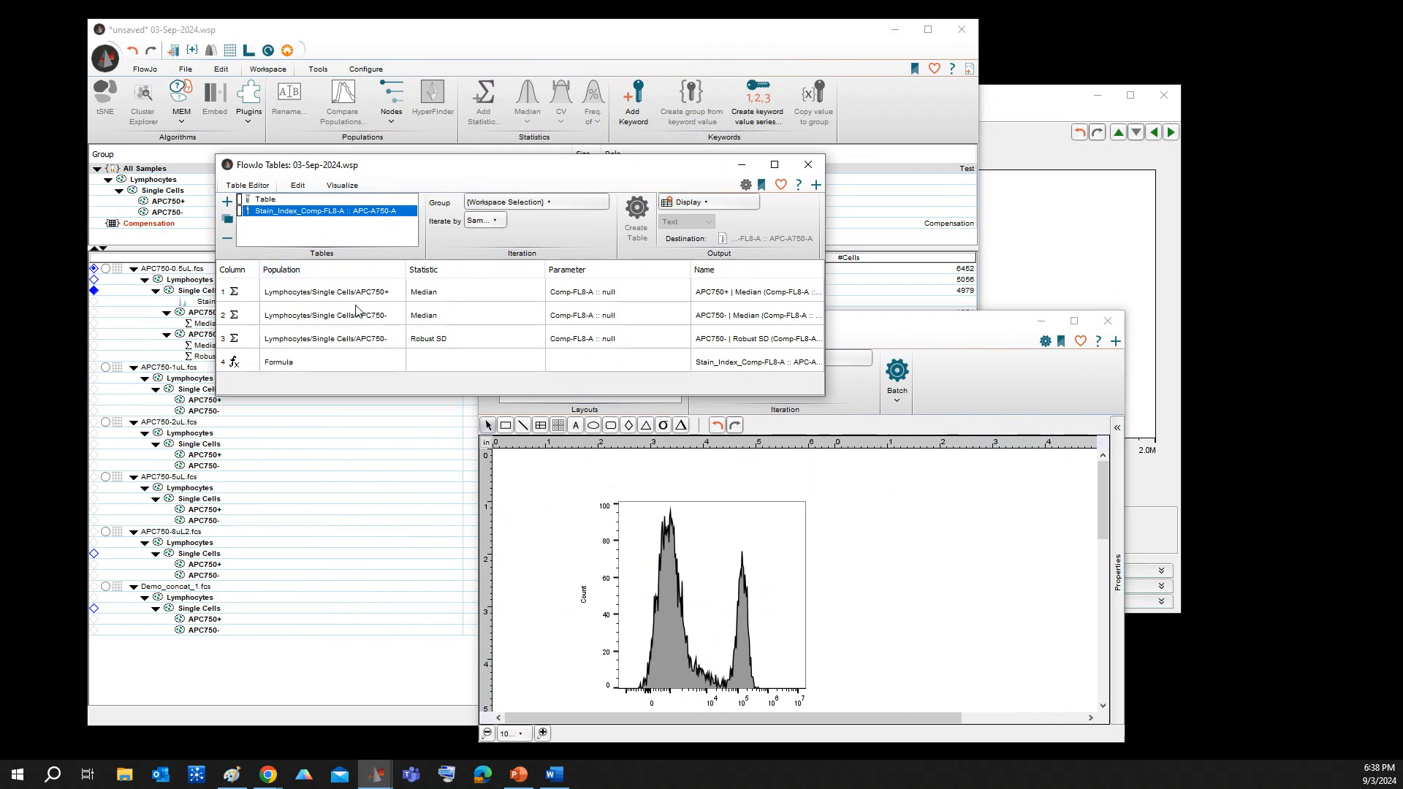
{"action": "left_click_drag", "start_coordinate": [345, 166], "coordinate": [420, 215]}
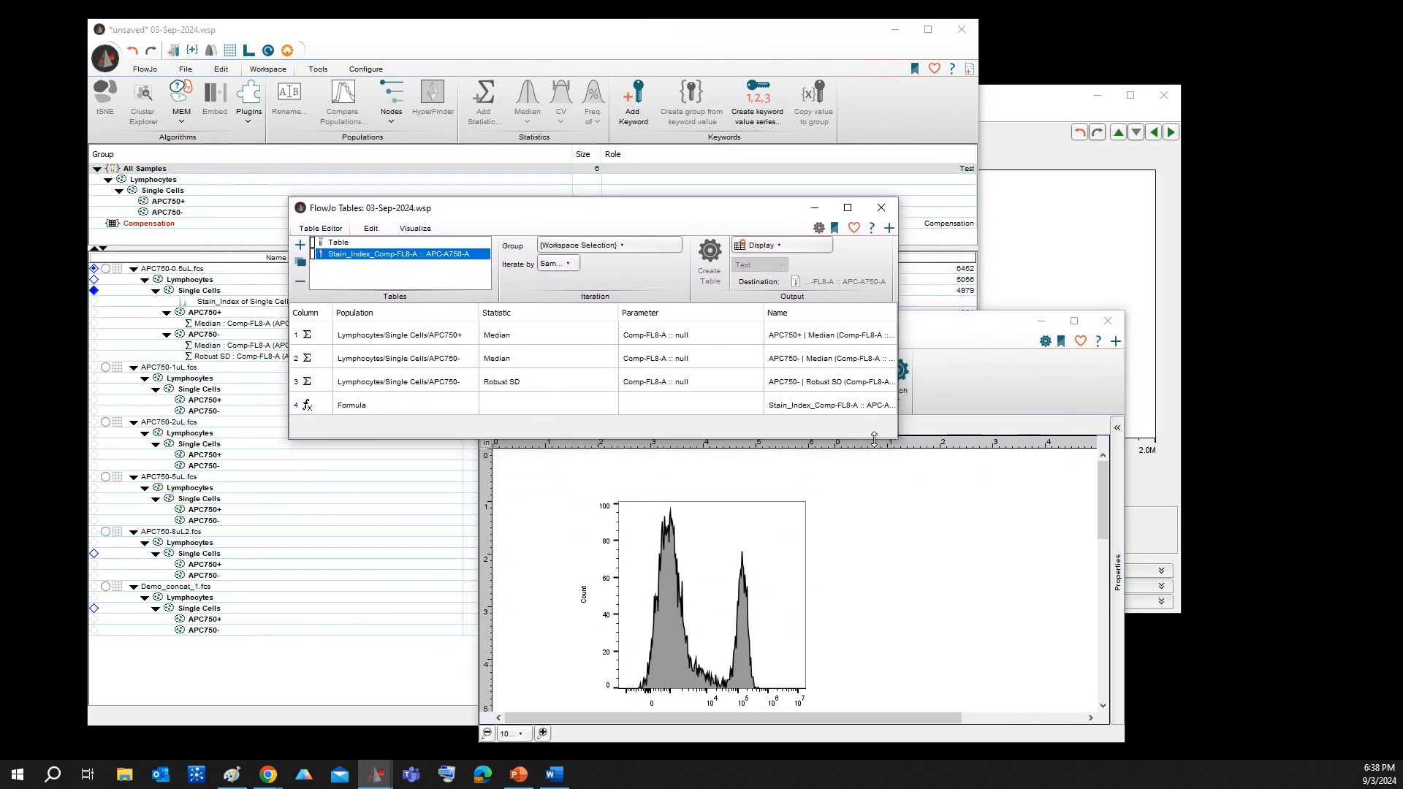
{"action": "left_click_drag", "start_coordinate": [897, 440], "coordinate": [1035, 582]}
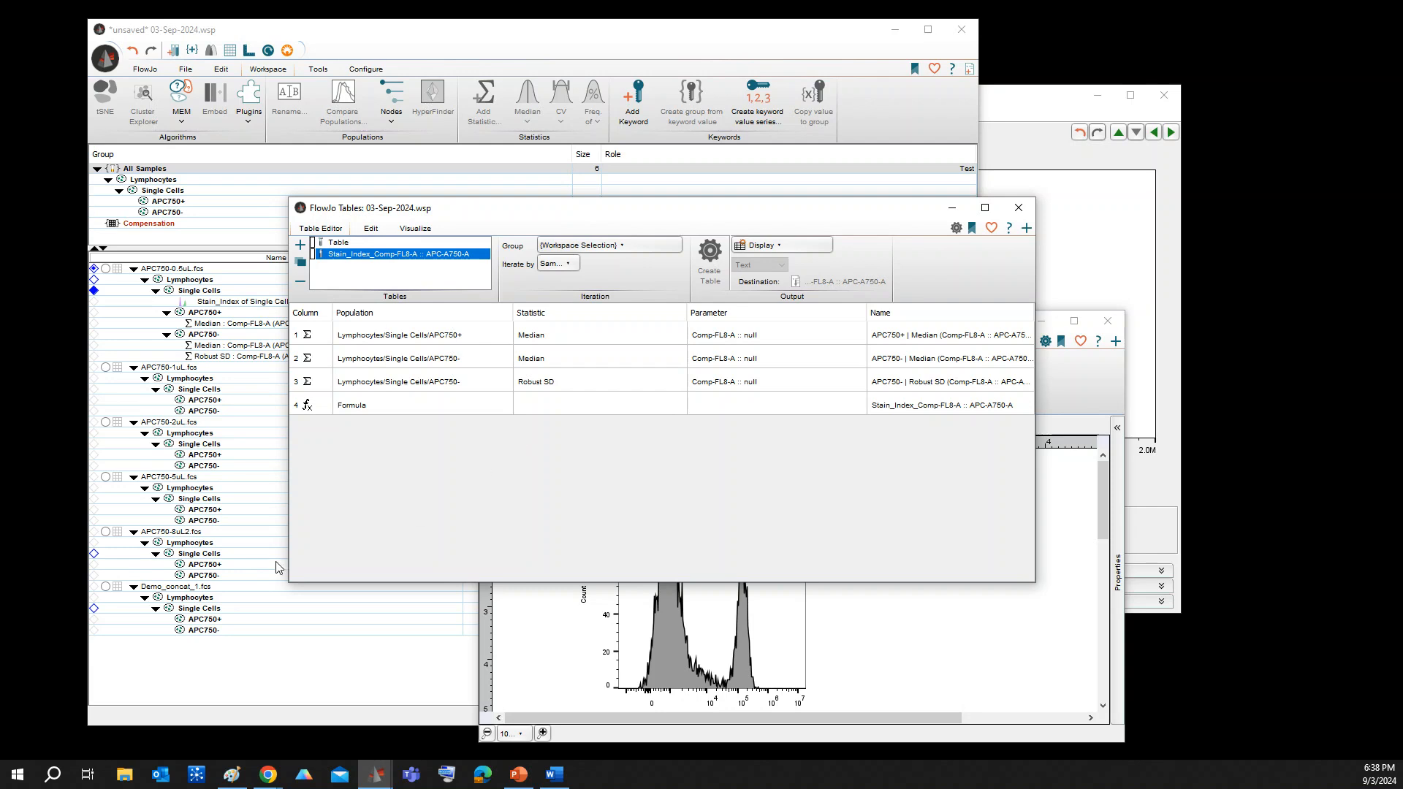
Apply heat map formatting to the Stain_Index formula row in the table definition
{"action": "left_click", "coordinate": [387, 406]}
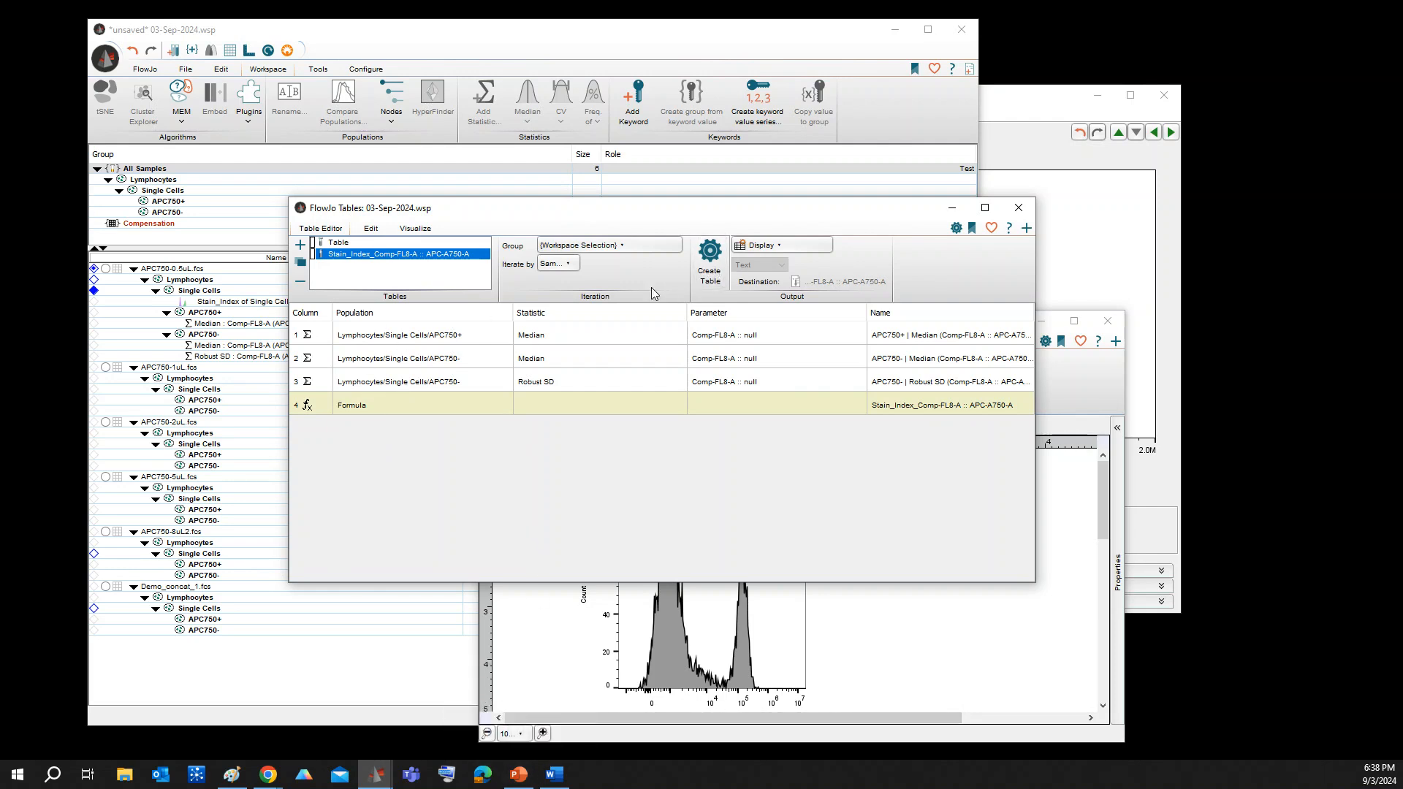
{"action": "left_click", "coordinate": [415, 228]}
{"action": "left_click", "coordinate": [319, 245]}
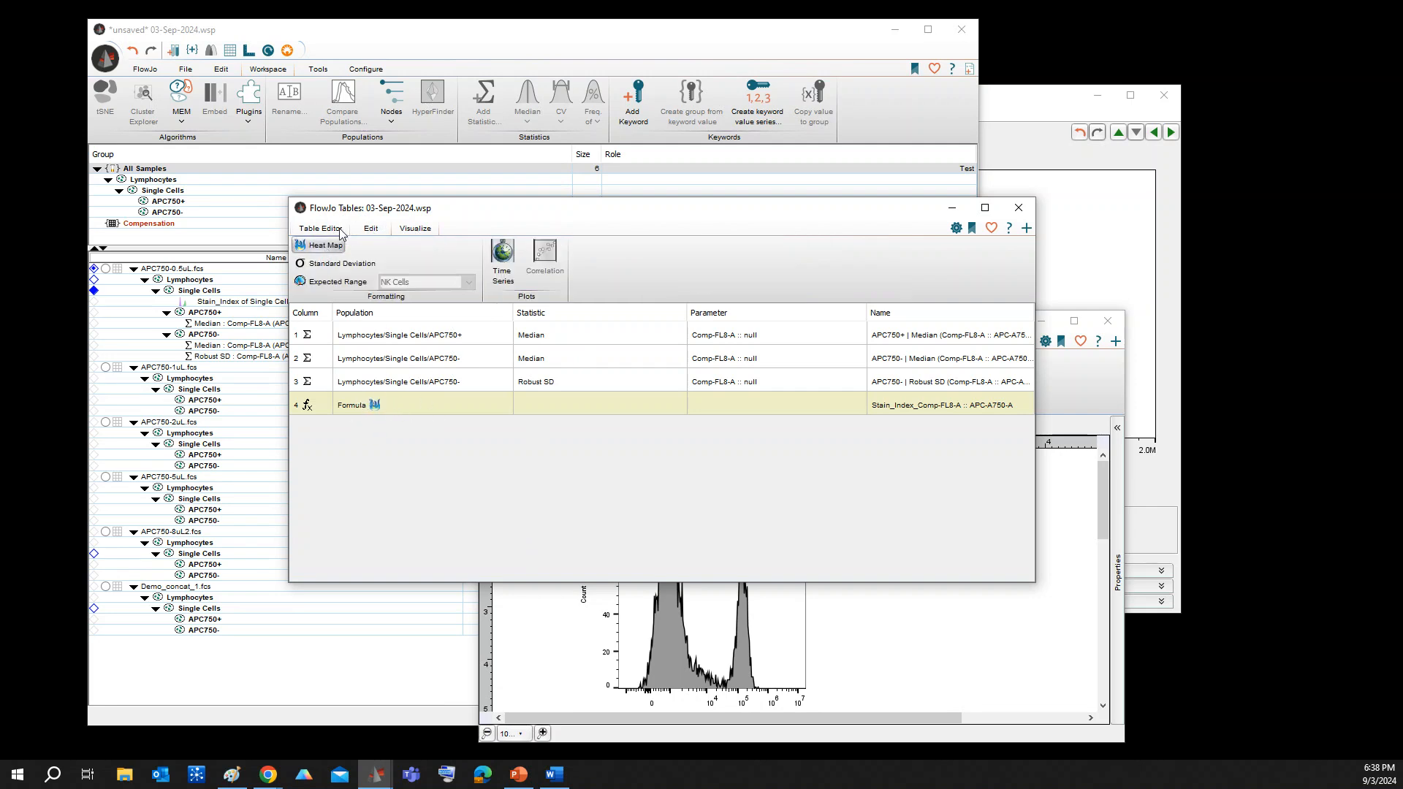
{"action": "left_click", "coordinate": [331, 230]}
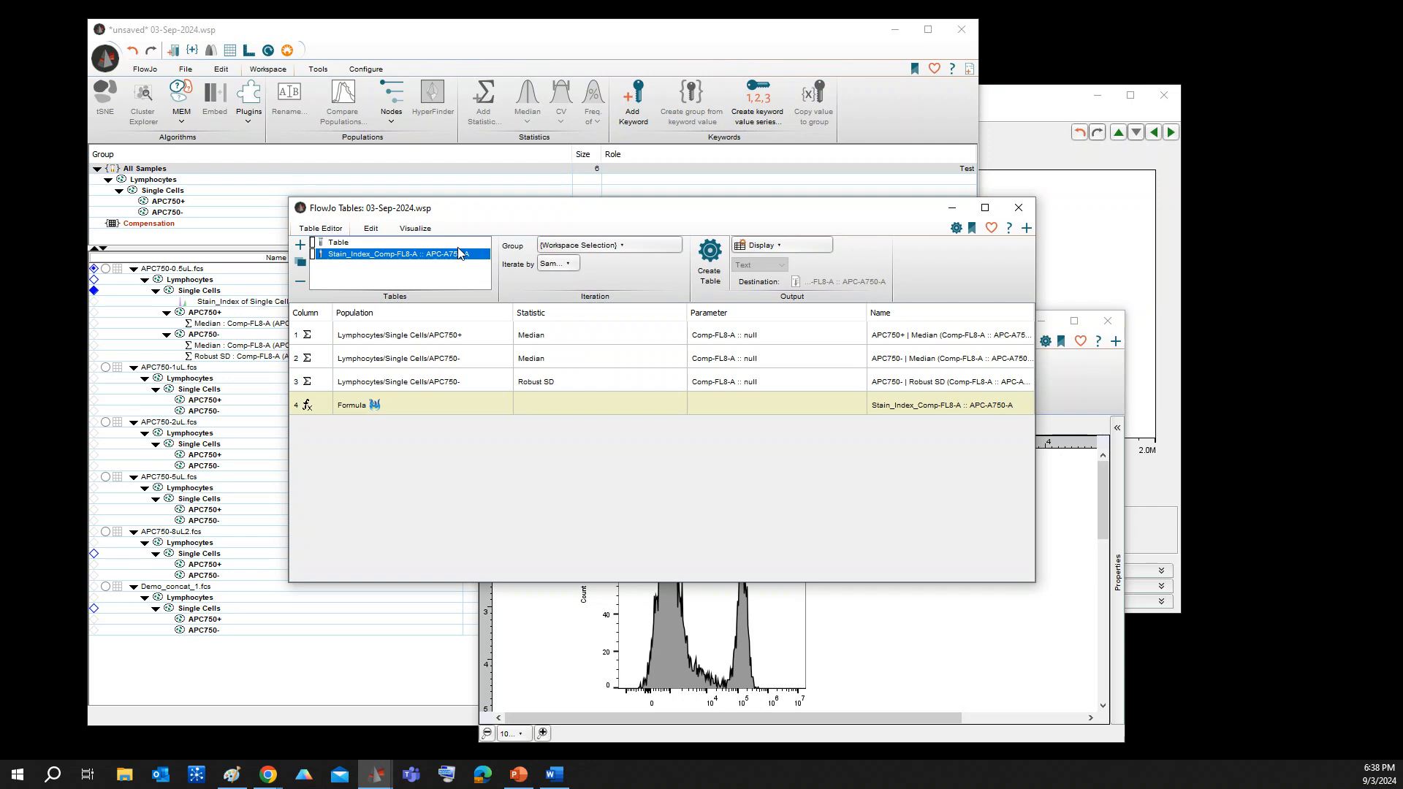
Create the stain index table, then enlarge and reposition its window to show full sample names and column headings
{"action": "left_click", "coordinate": [710, 265]}
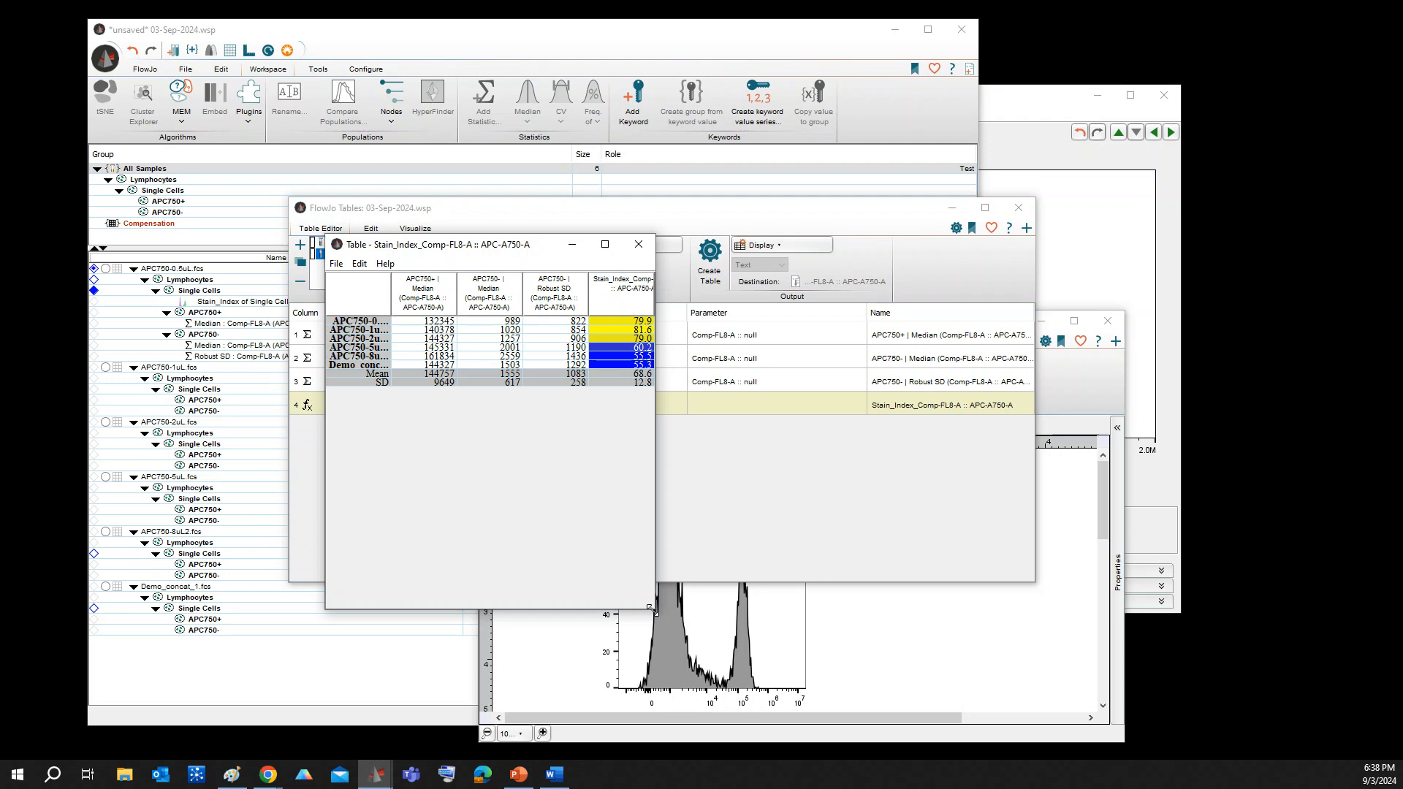
{"action": "left_click_drag", "start_coordinate": [654, 607], "coordinate": [909, 691]}
{"action": "left_click_drag", "start_coordinate": [598, 245], "coordinate": [537, 201]}
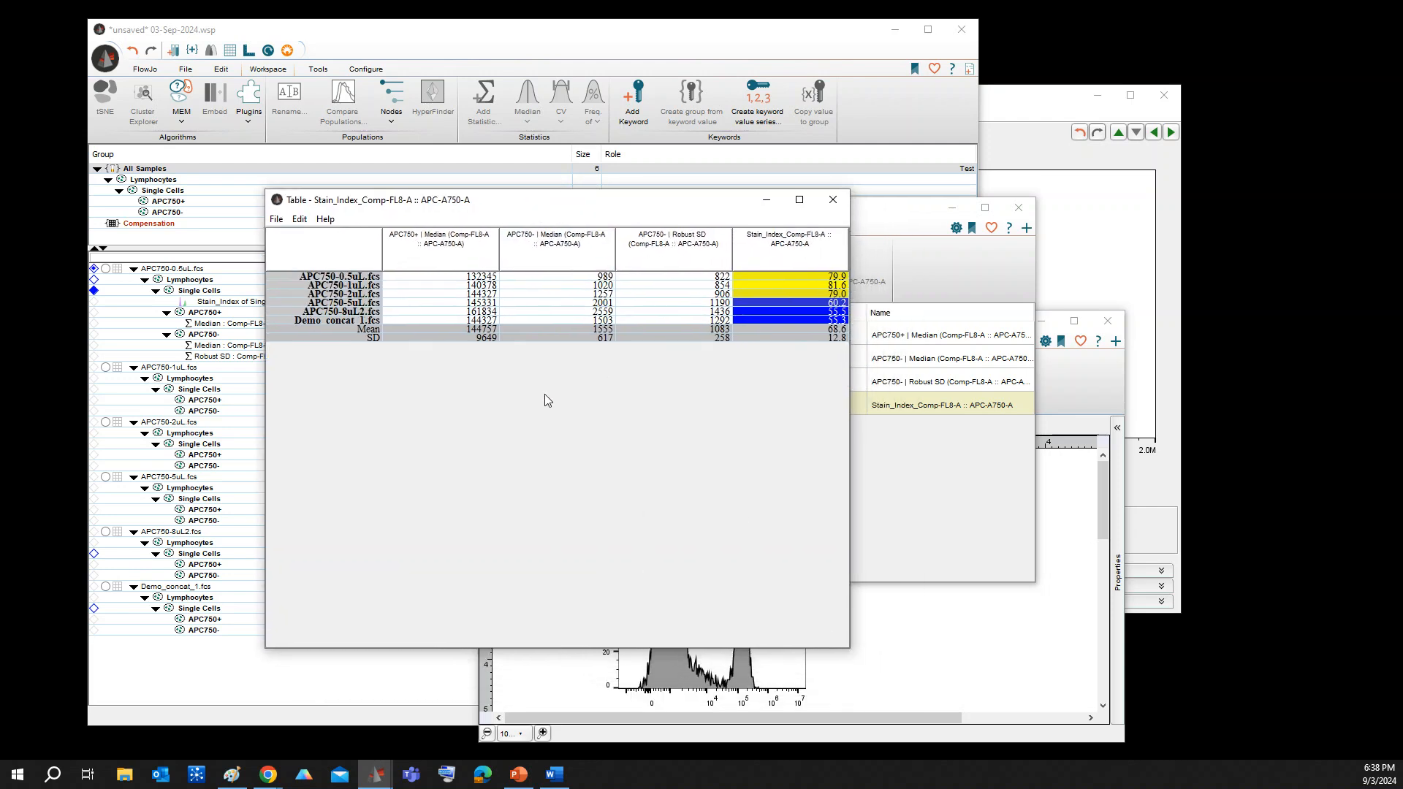